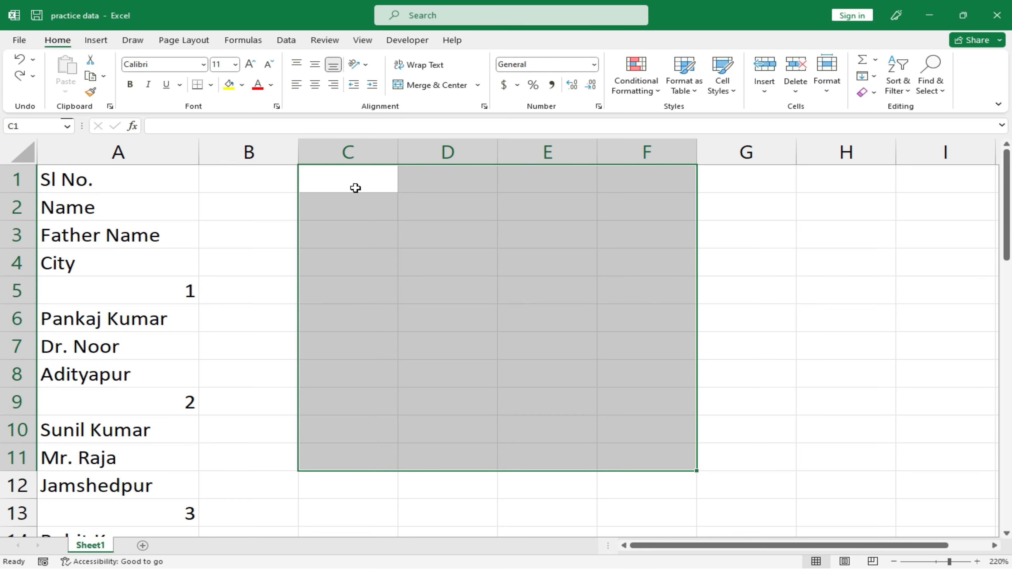
drag(158, 182, 145, 253)
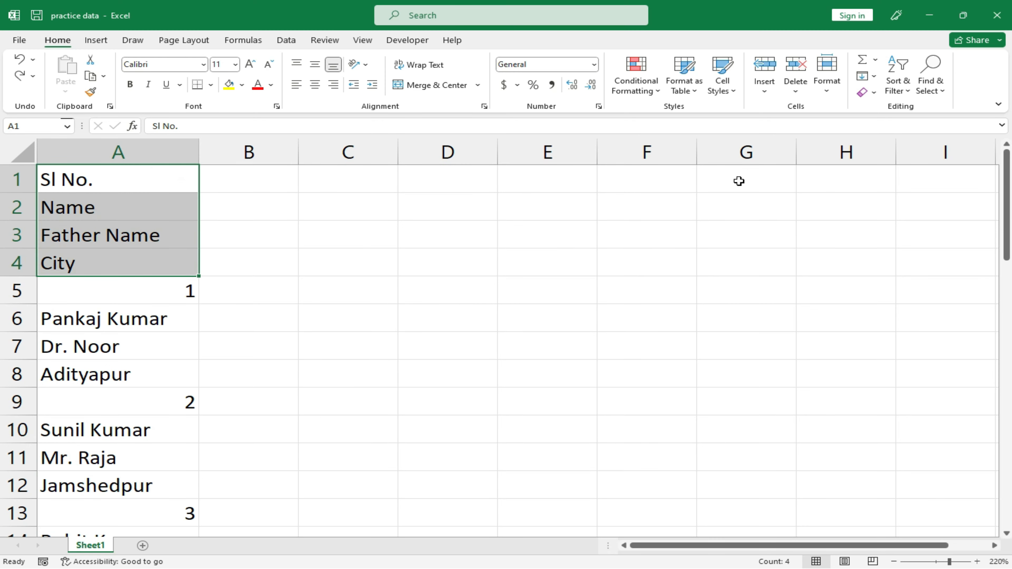
click(110, 288)
click(111, 288)
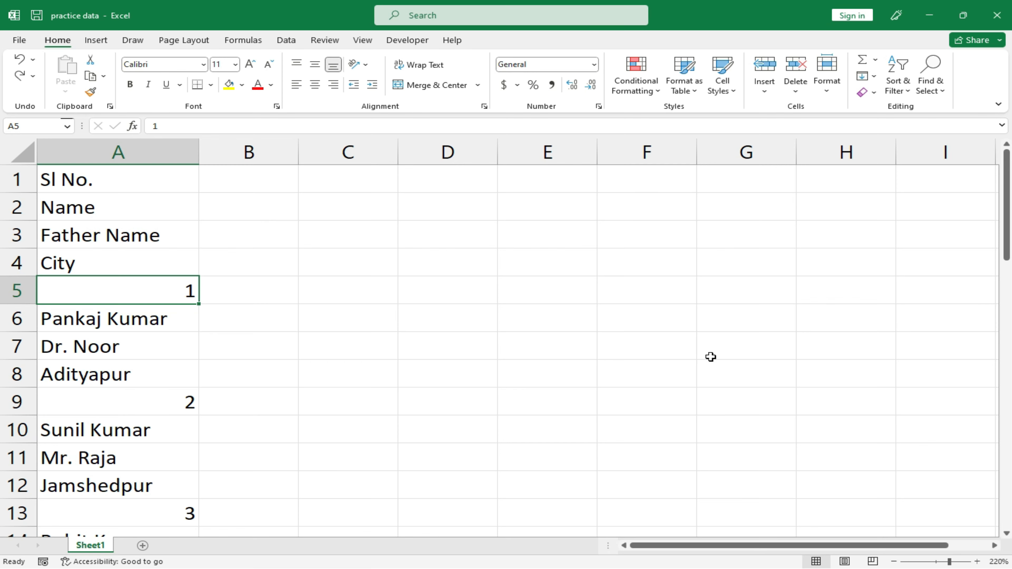
- Copy the four headings in A1:A4 and paste them transposed into row 1 starting at C1
click(181, 181)
drag(181, 181, 176, 257)
key(ctrl+c)
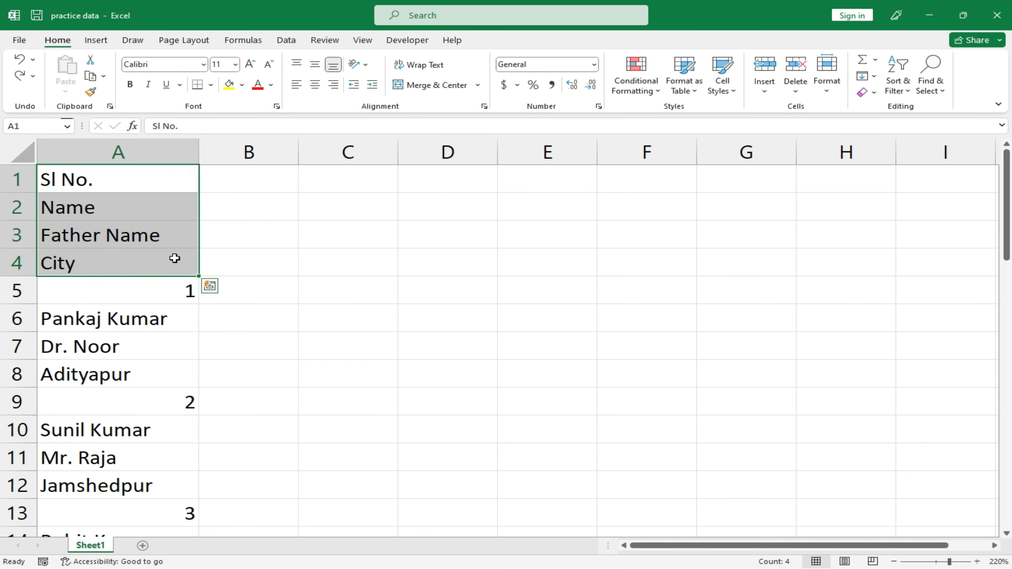
click(364, 172)
right_click(364, 173)
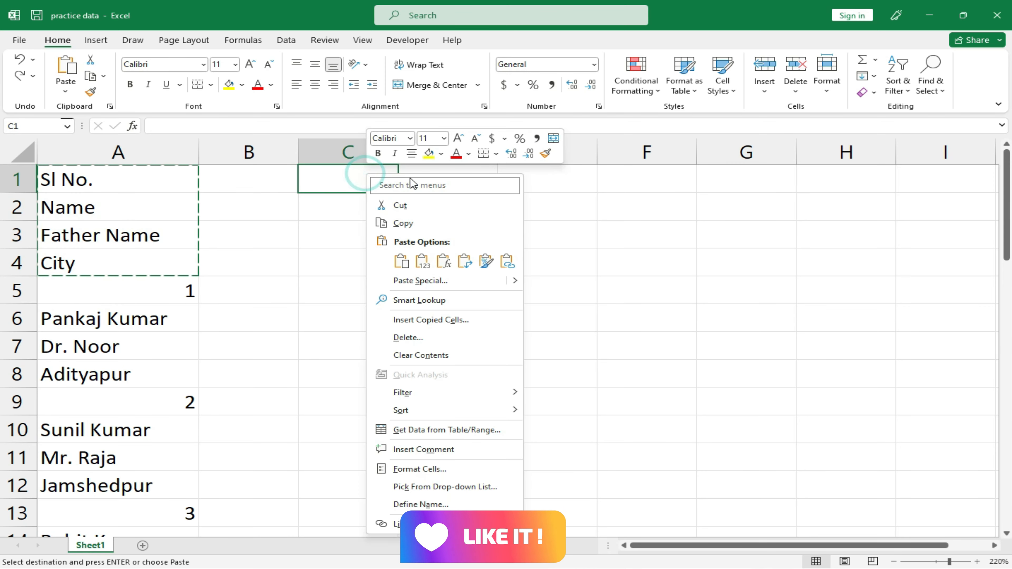
click(463, 262)
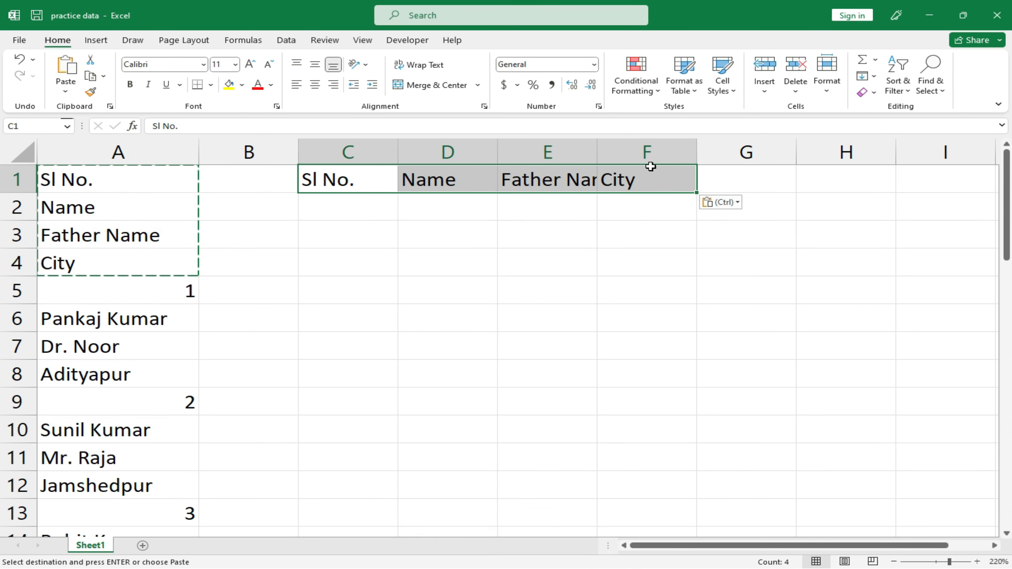
- Copy the first record in A5:A8 and paste it transposed into row 2 starting at C2
drag(134, 290, 136, 368)
key(ctrl+c)
click(356, 206)
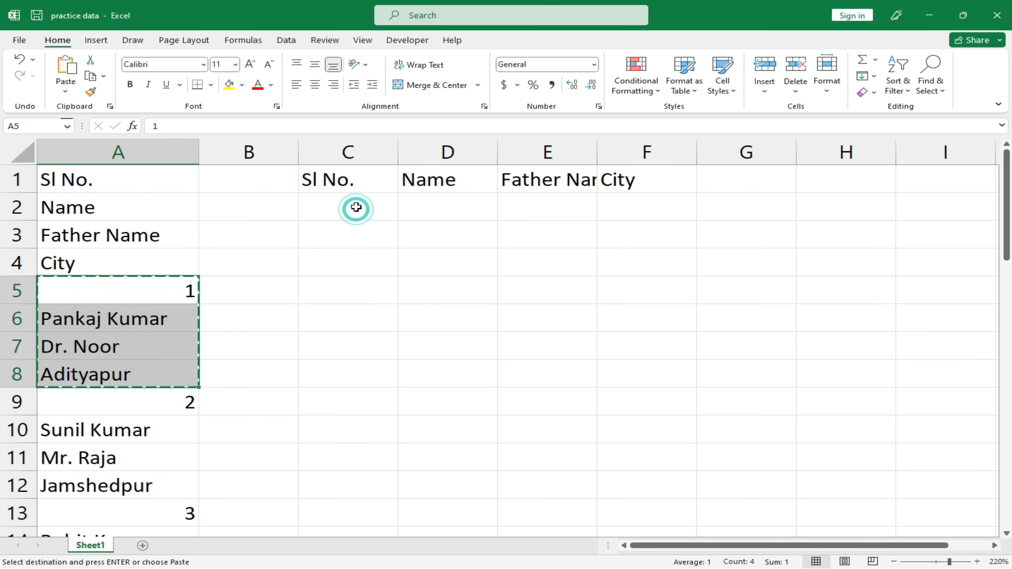
right_click(356, 207)
click(456, 291)
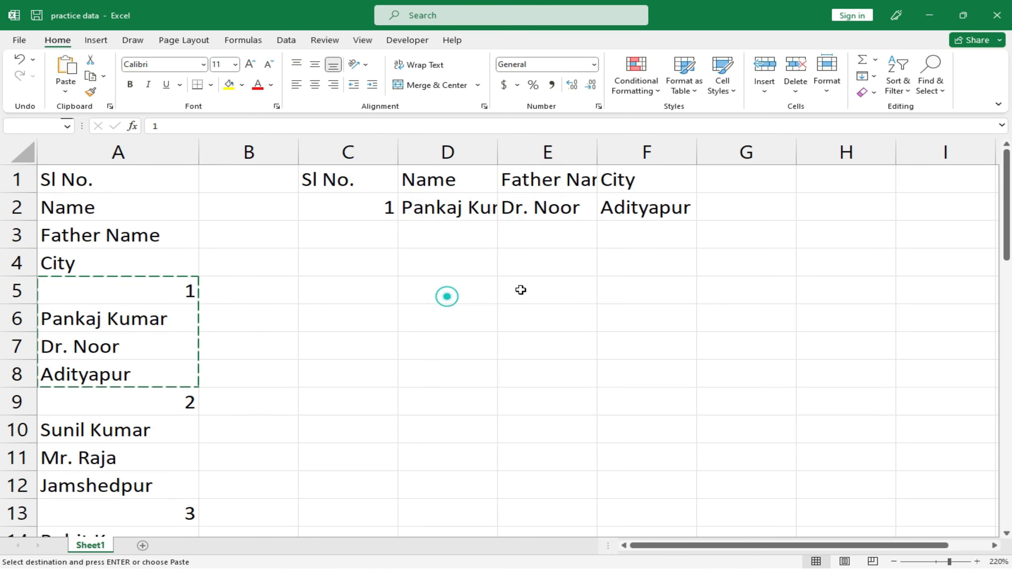
click(526, 289)
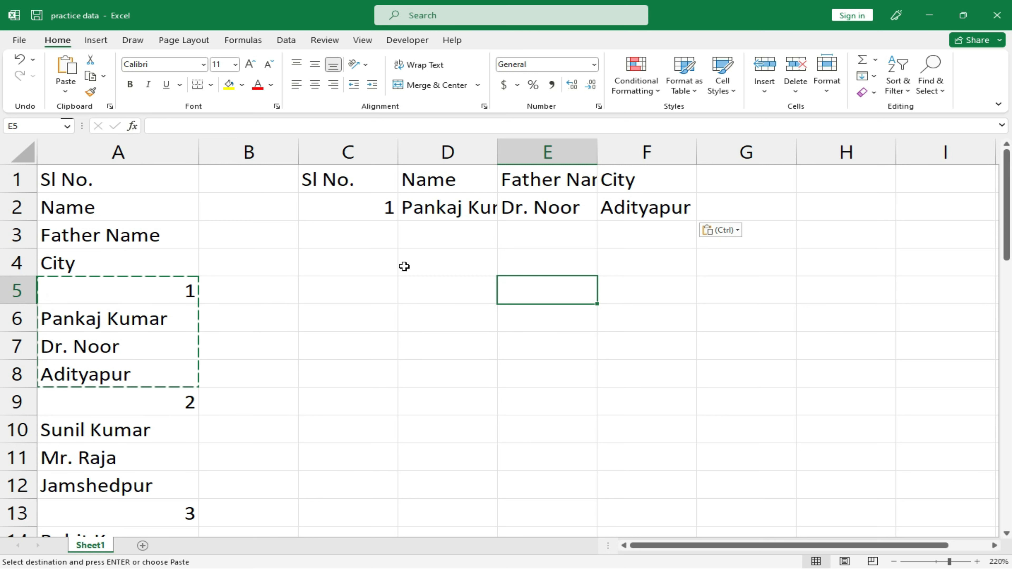
key(Escape)
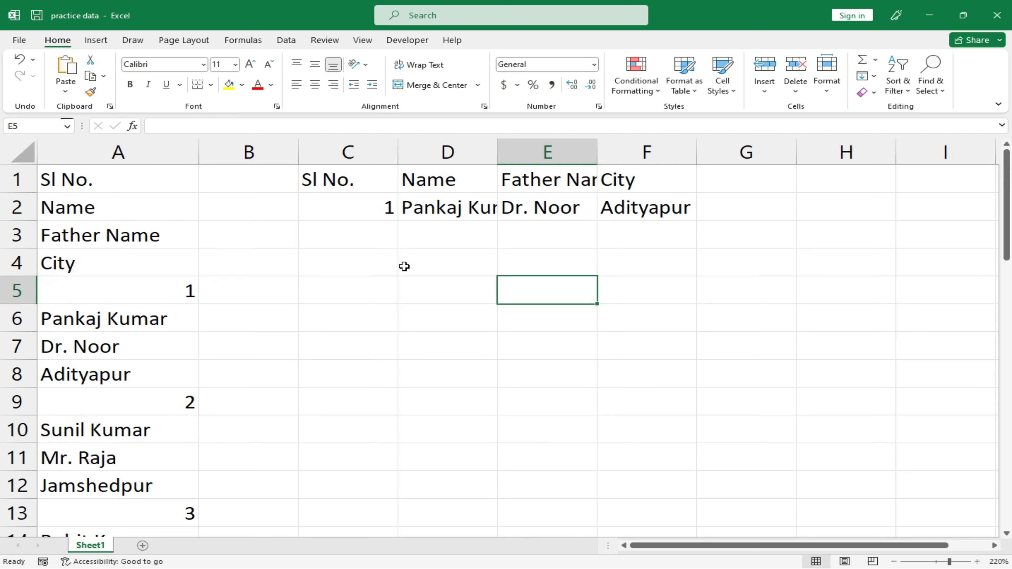
- Undo both transposed pastes and clear the copy selection, leaving cell C1 selected
key(ctrl+z)
key(ctrl+z)
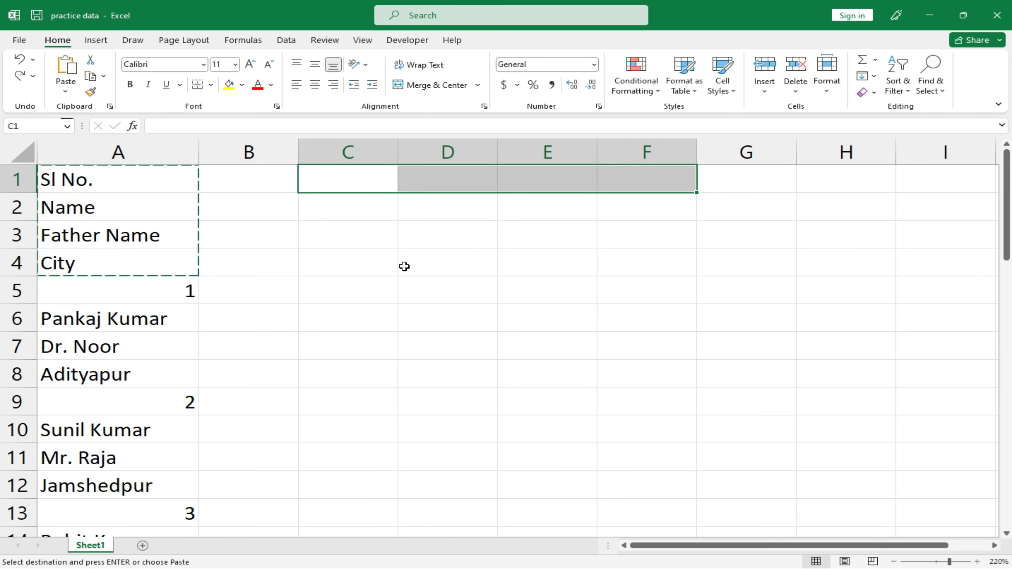
click(358, 187)
key(Escape)
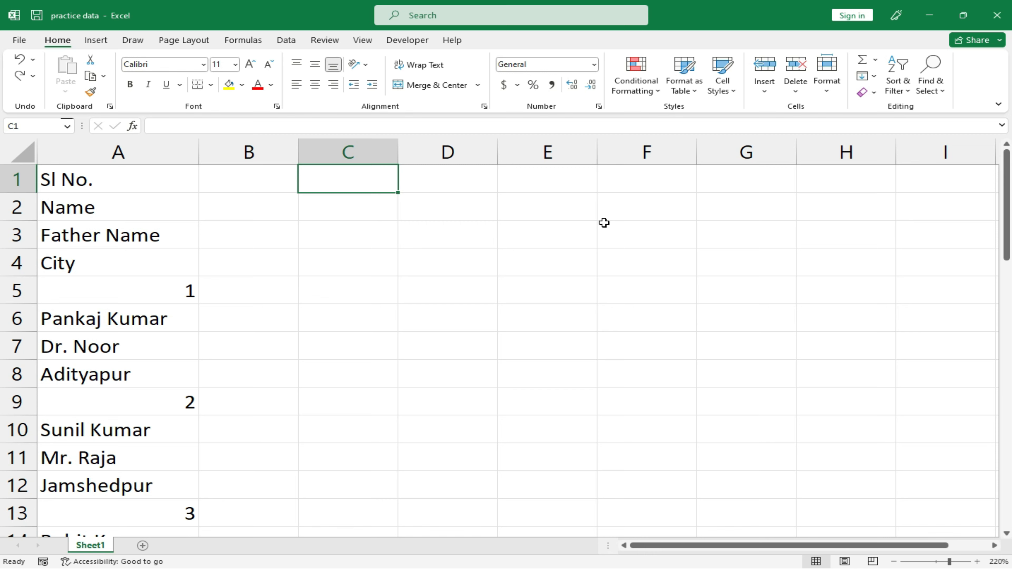
- Enter CrA1 in cell C1 and fill the series across to F1
text(Cr)
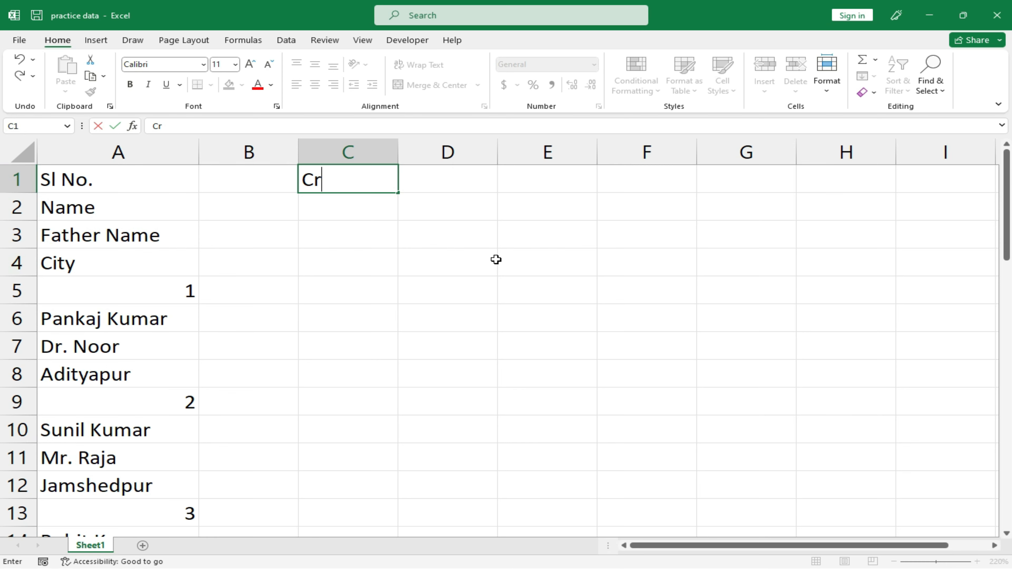
text(A1)
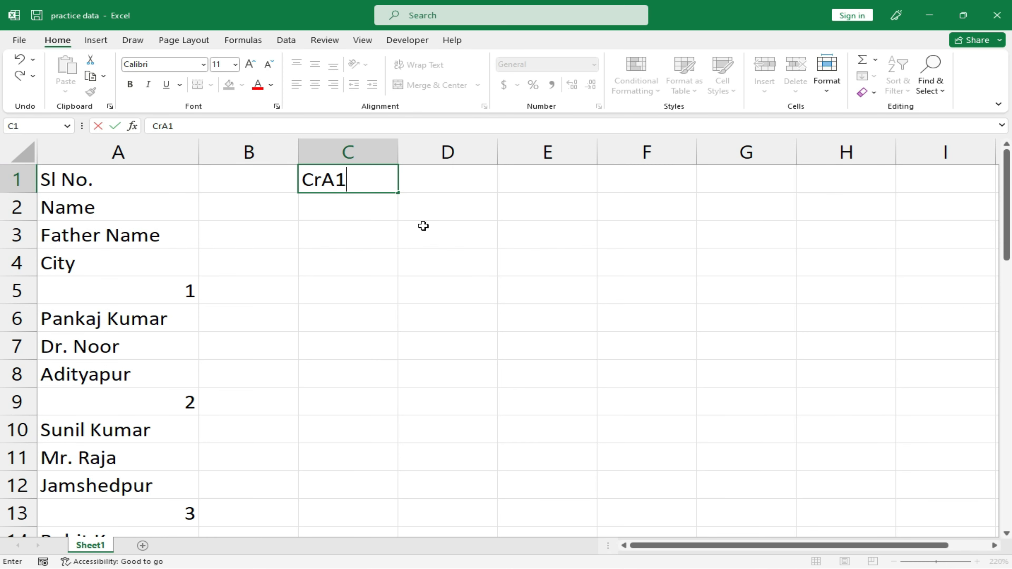
key(Return)
key(Up)
drag(397, 193, 667, 188)
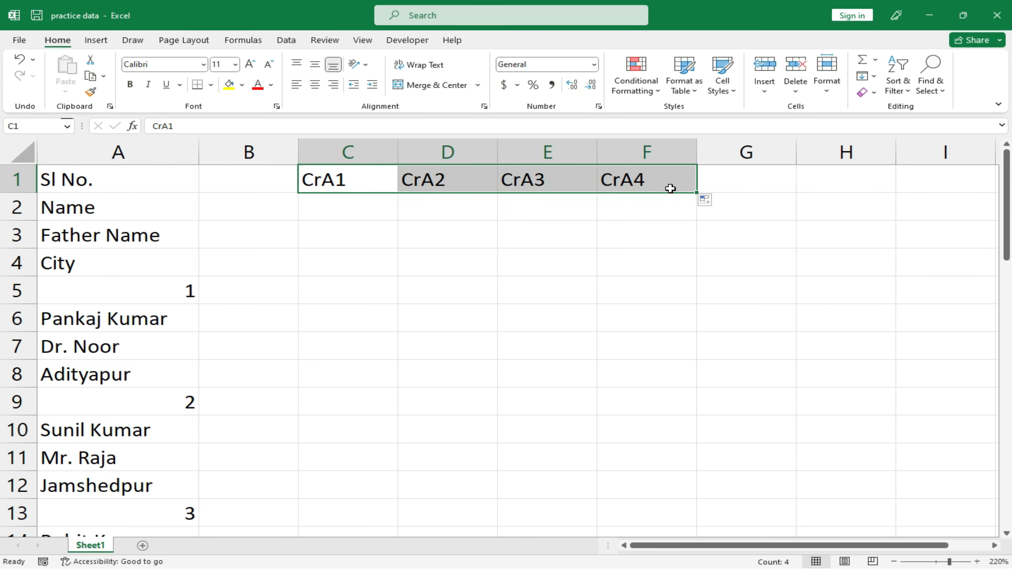
- Enter CrA5 in cell C2 and fill the series across to F2
click(392, 212)
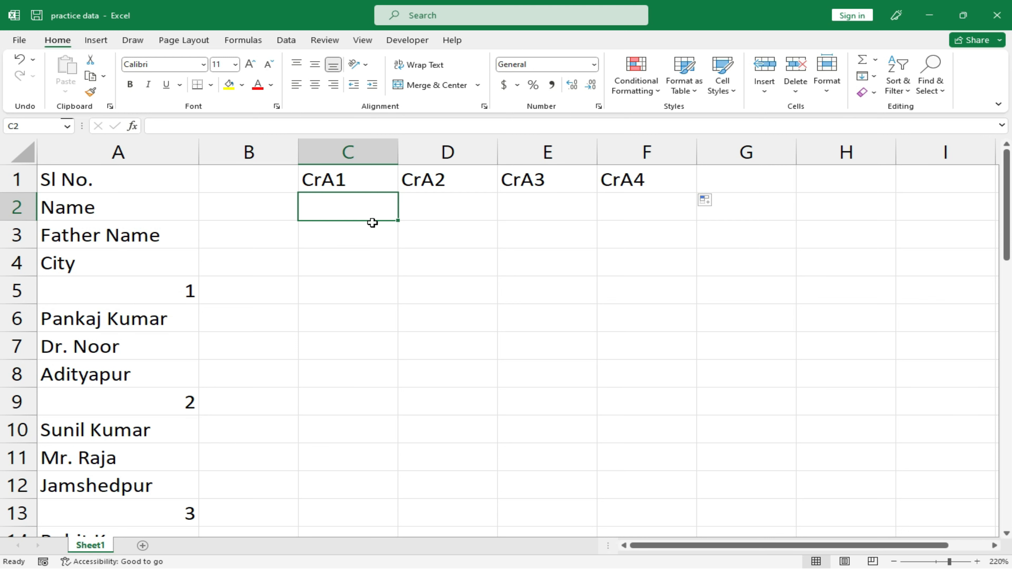
text(Cr)
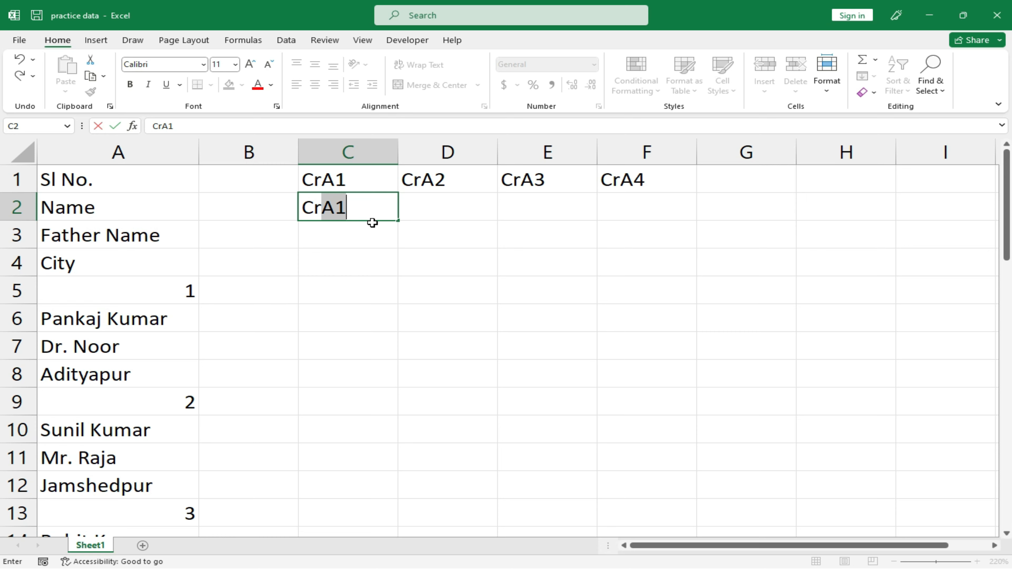
text(A5)
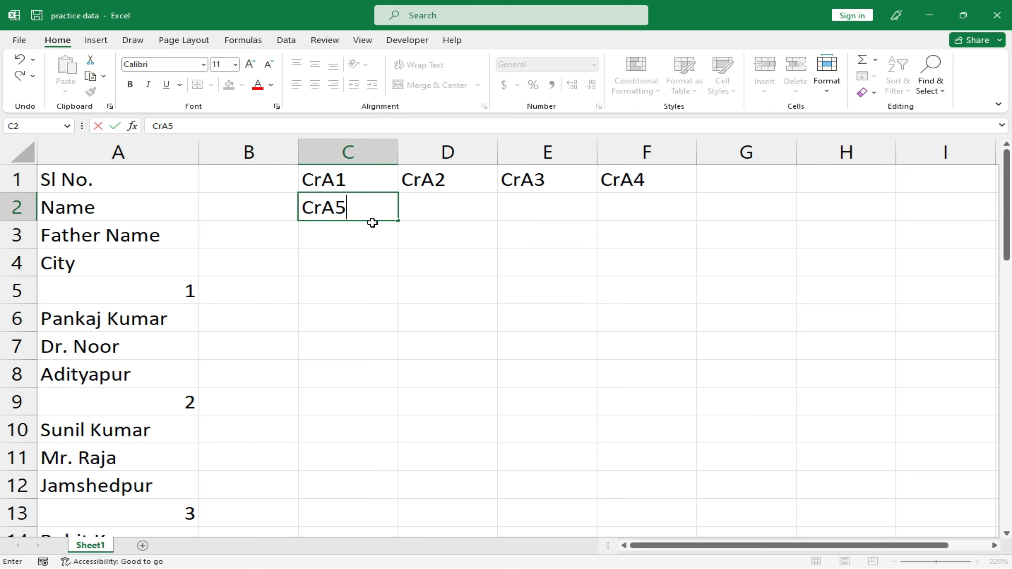
click(372, 229)
click(376, 205)
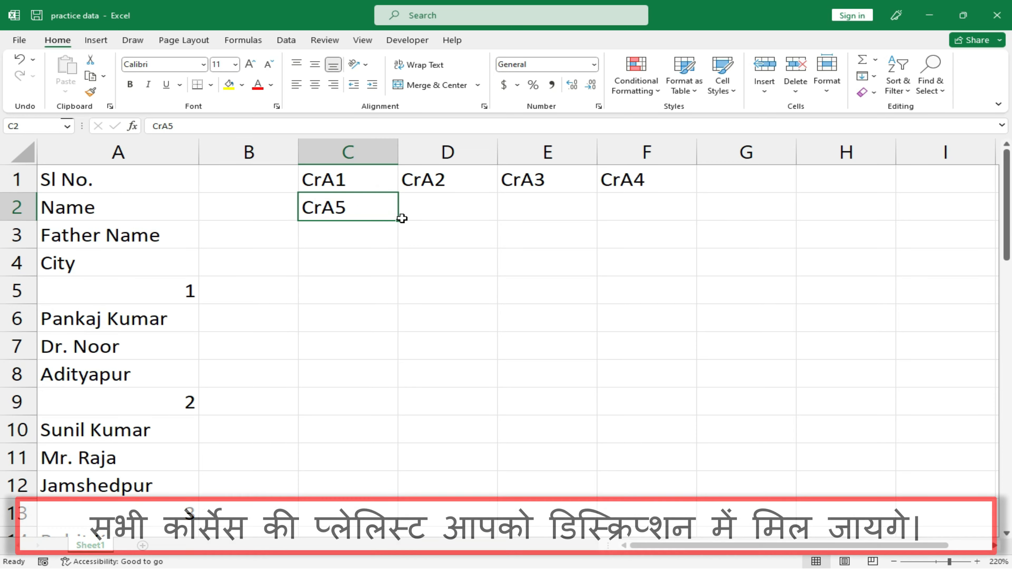
drag(399, 220, 674, 215)
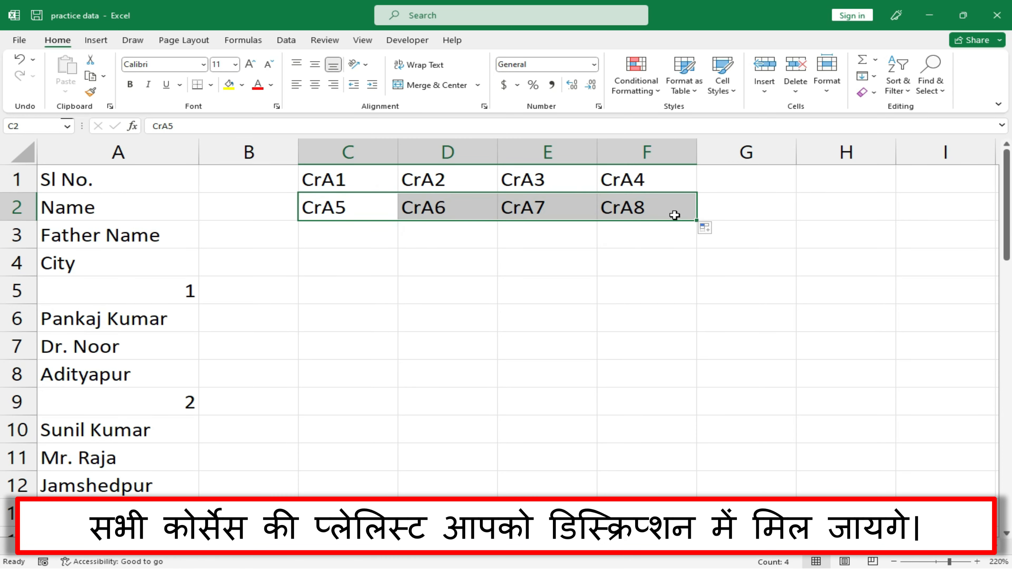
- Check where the column A data ends and fill the C1:F2 series down to row 11, ending with CrA44
click(377, 184)
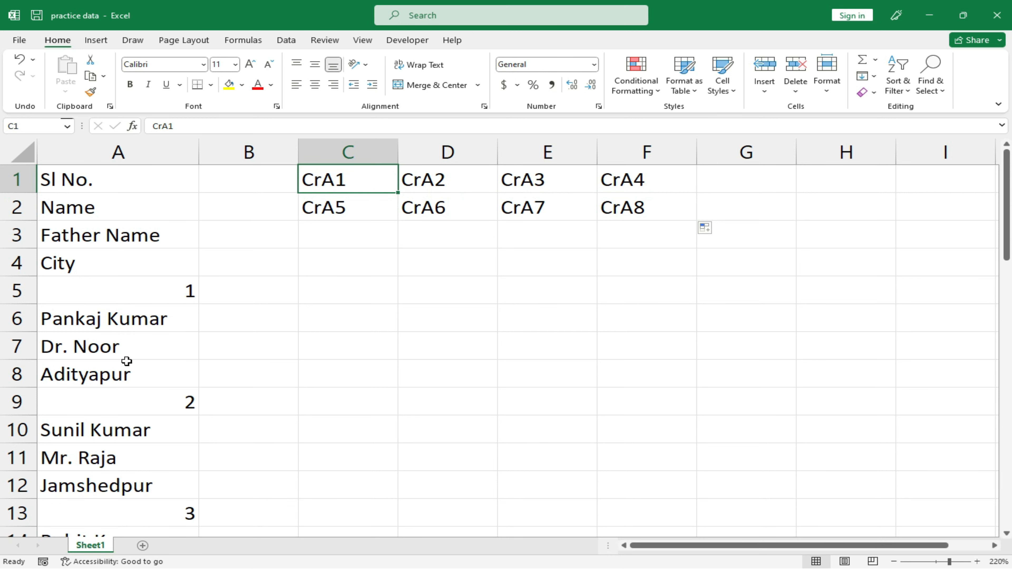
scroll(127, 362, down, 10)
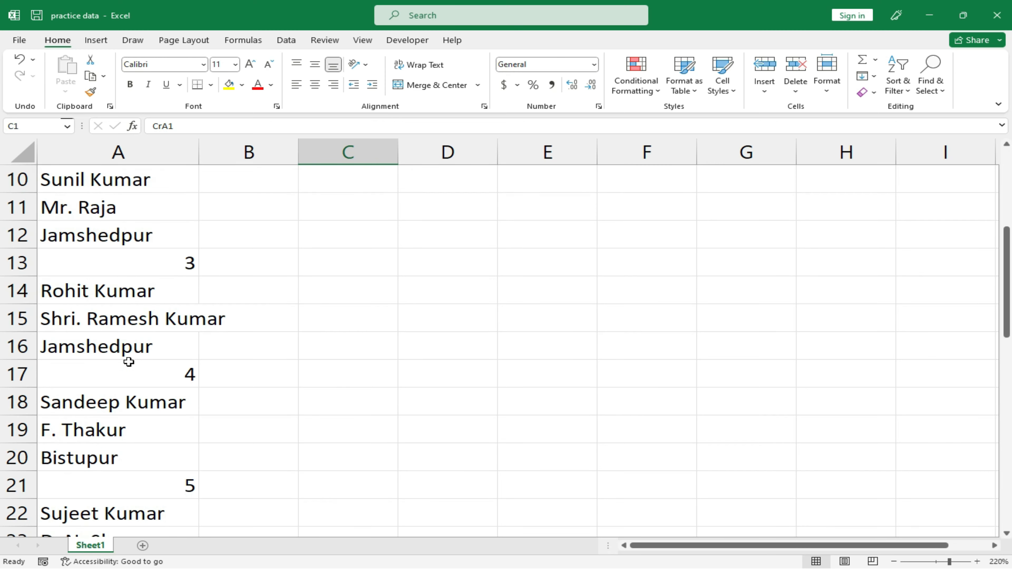
scroll(128, 365, down, 4)
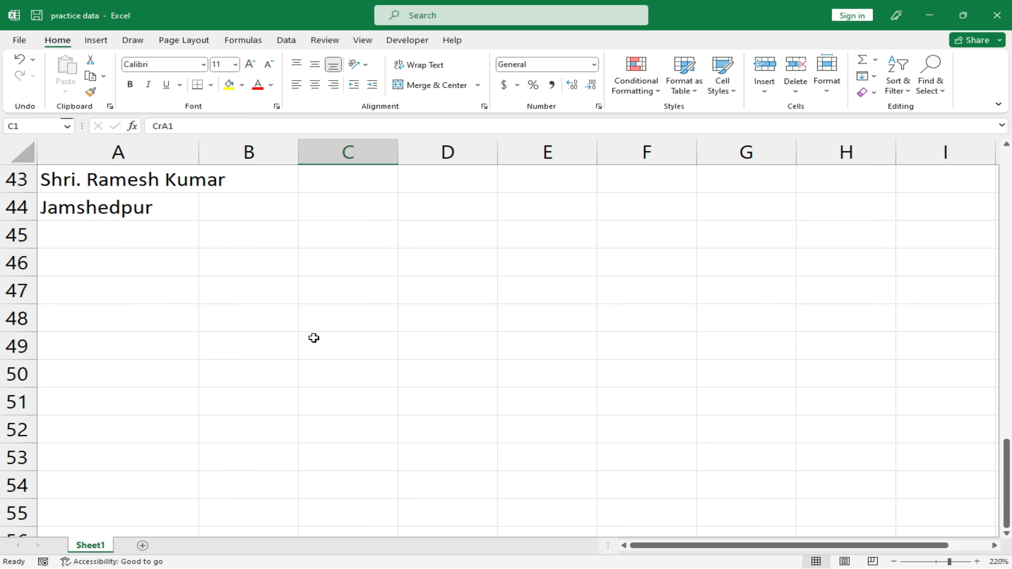
scroll(316, 337, up, 14)
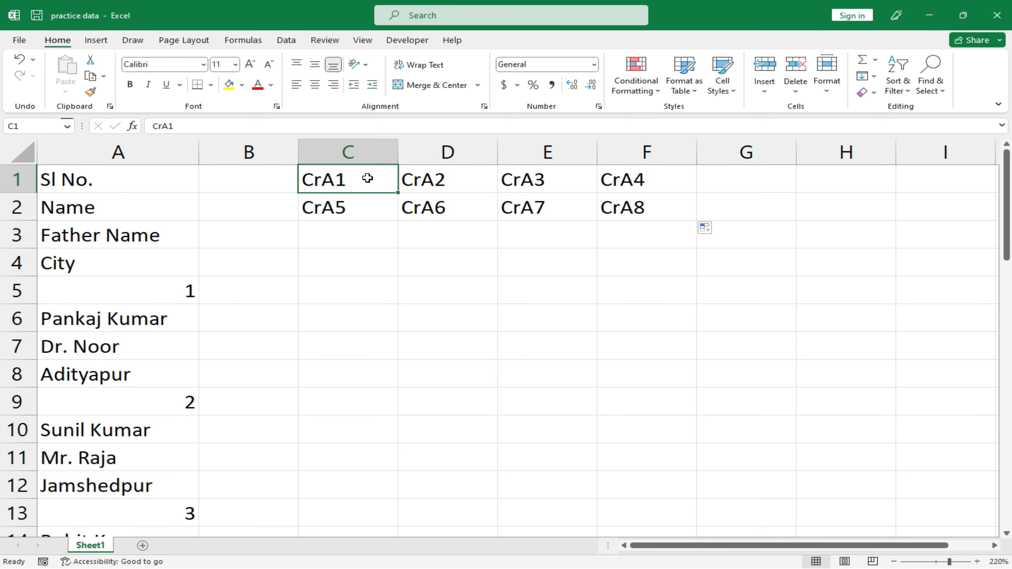
drag(365, 177, 672, 476)
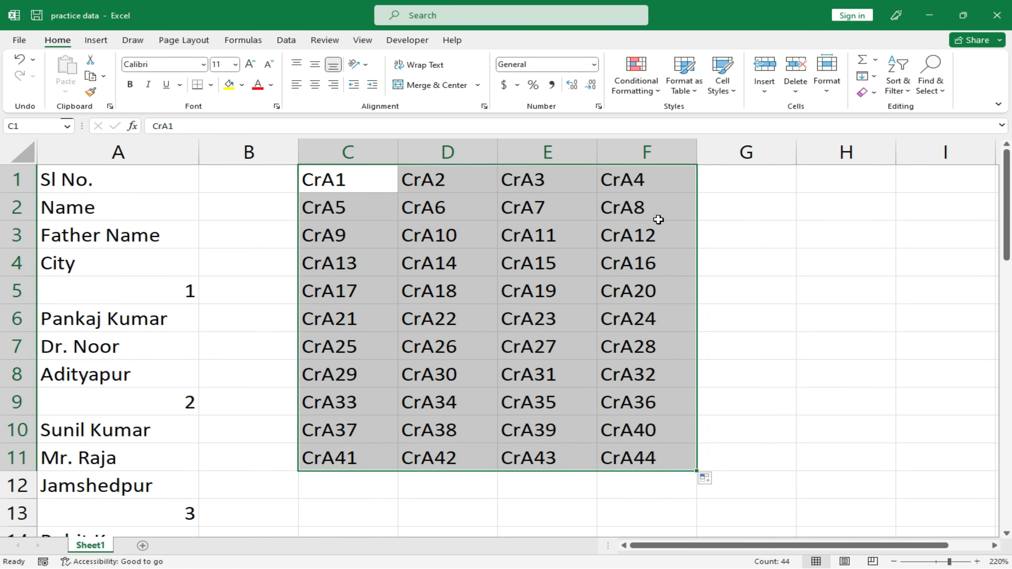
- Replace every Cr with = in C1:F11 to turn the text into cell references, and close Find and Replace
key(ctrl+h)
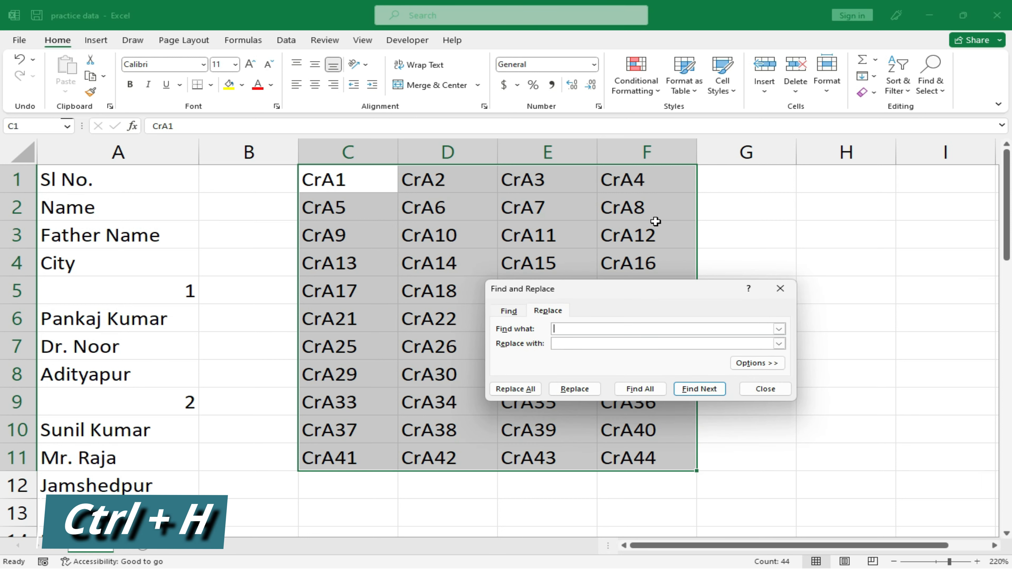
drag(648, 295, 585, 271)
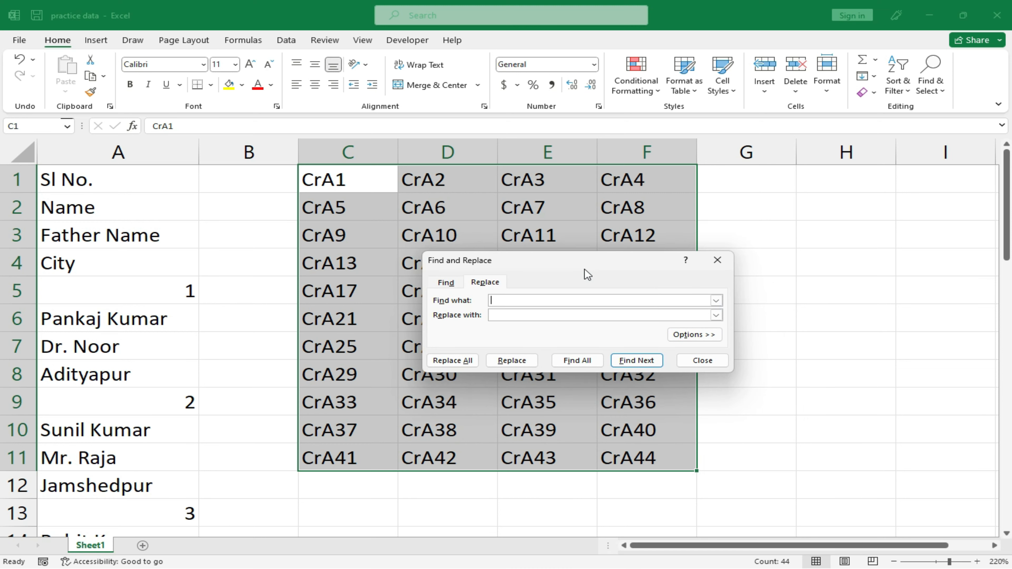
click(557, 302)
text(Cr)
click(573, 318)
click(573, 318)
click(453, 361)
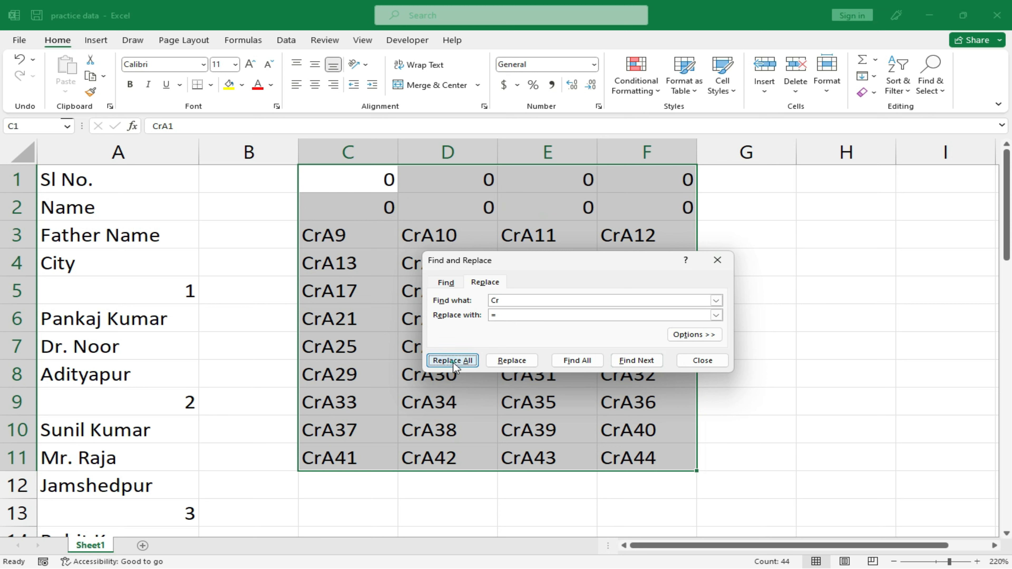
click(520, 327)
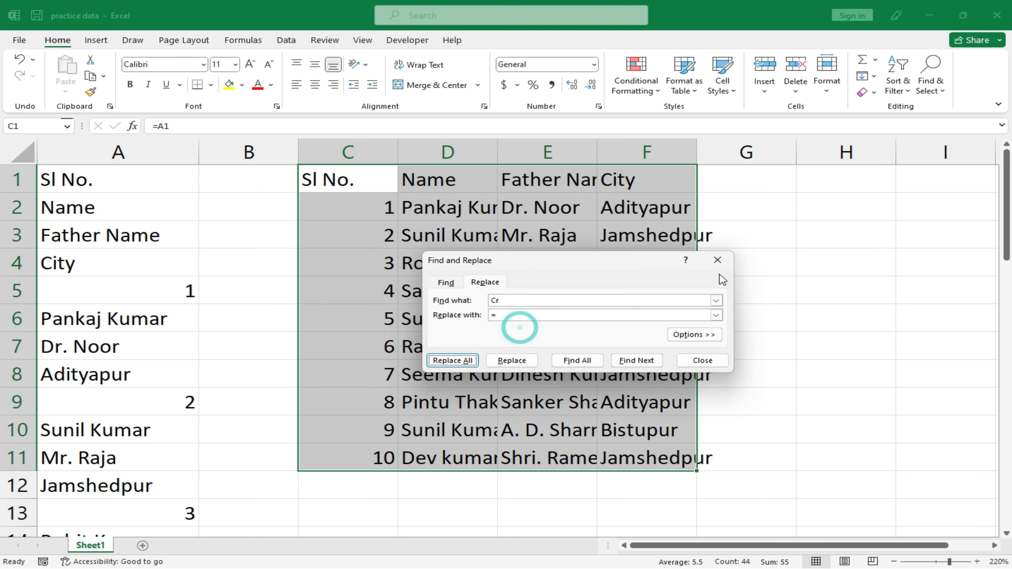
click(716, 262)
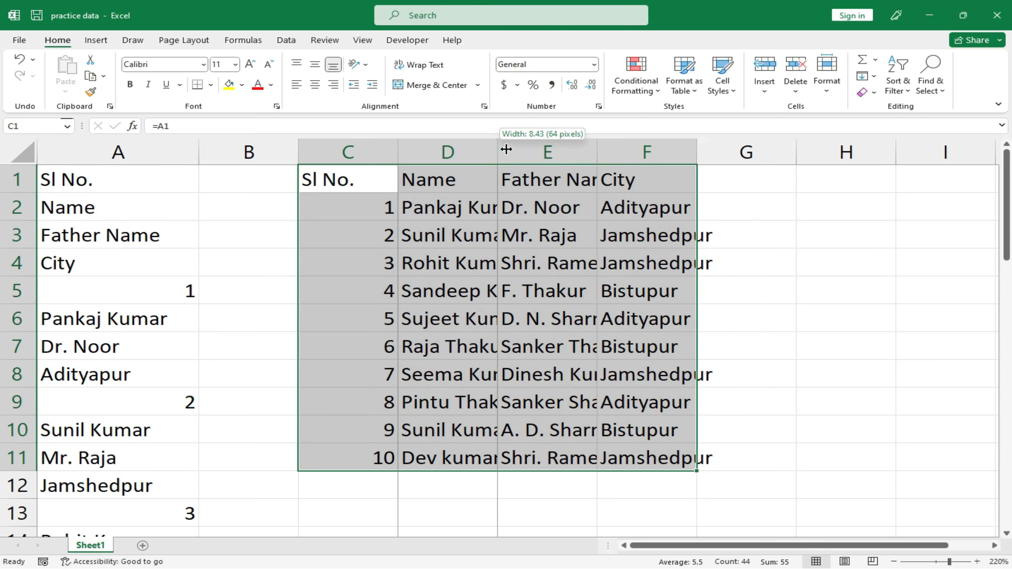
- Autofit column D and widen columns E and F to fit the father names and cities
double_click(497, 152)
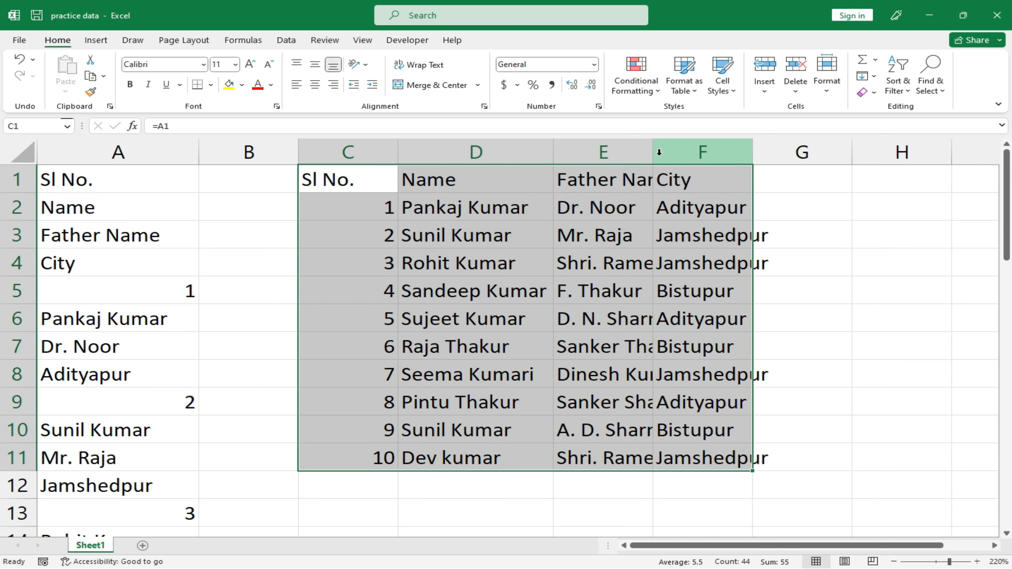
drag(653, 152, 697, 152)
drag(798, 150, 872, 153)
click(680, 467)
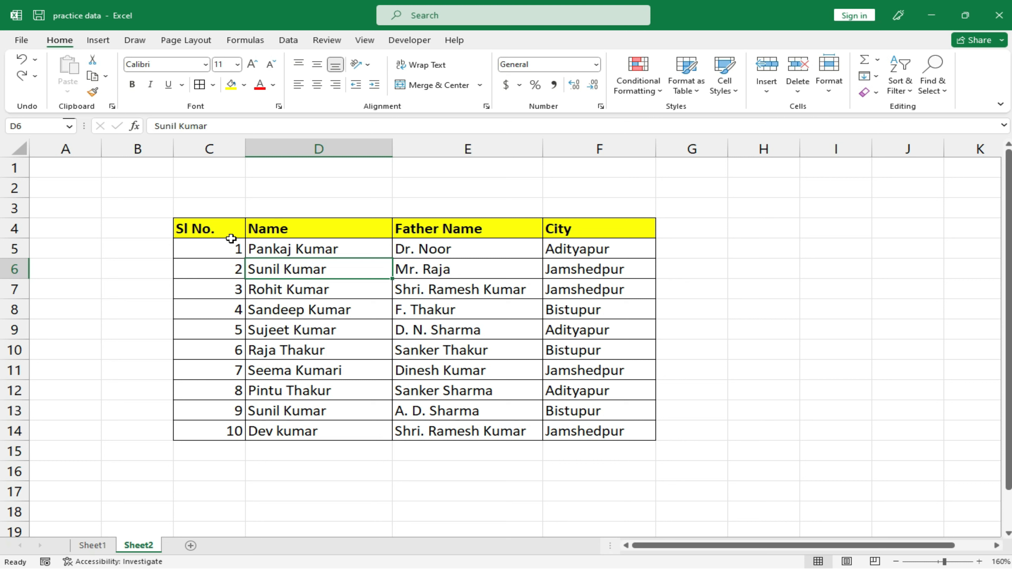
- Start Remove Duplicates on the table C4:F14, with the data marked as having headers
drag(210, 226, 629, 435)
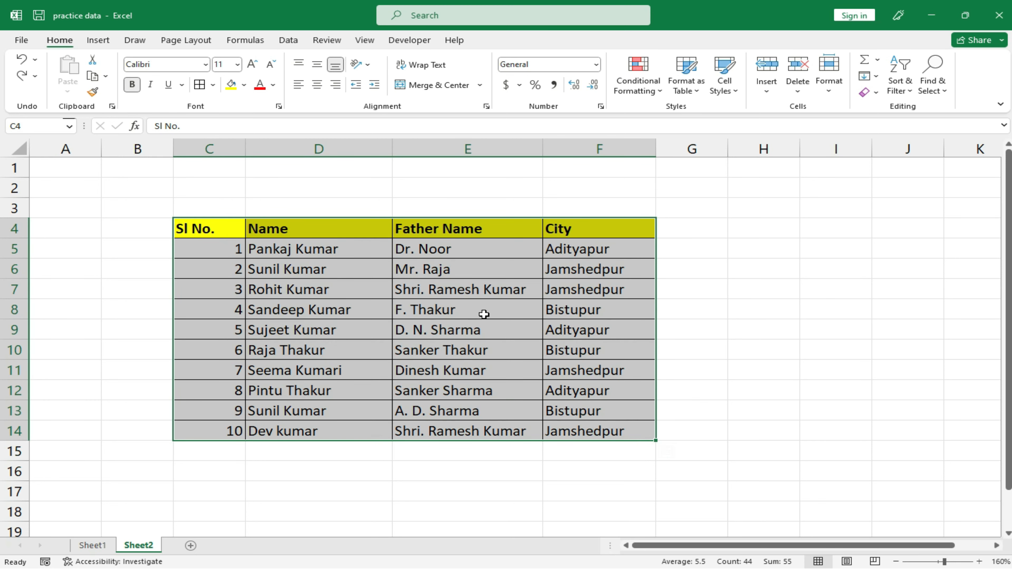
click(288, 40)
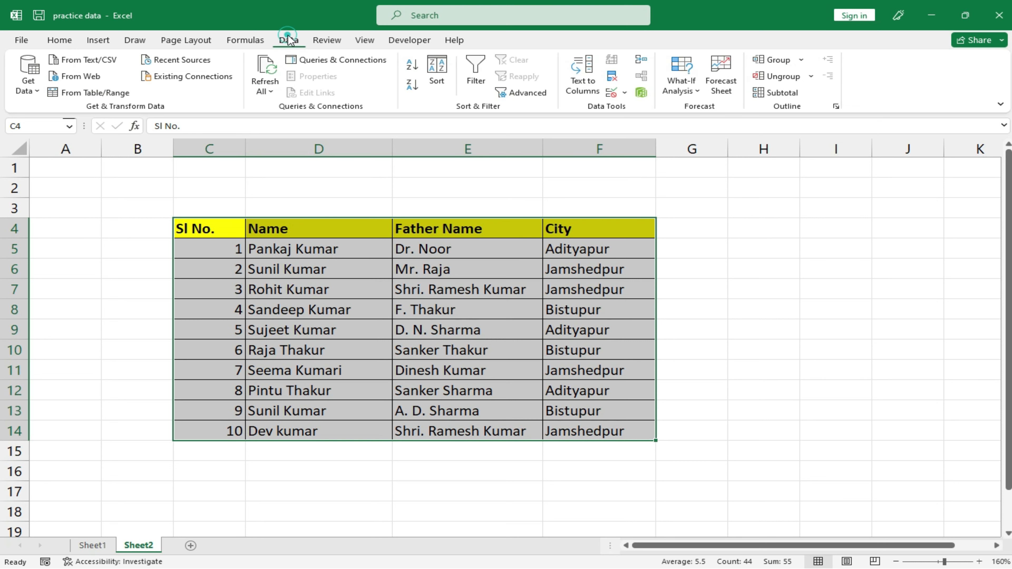
click(614, 76)
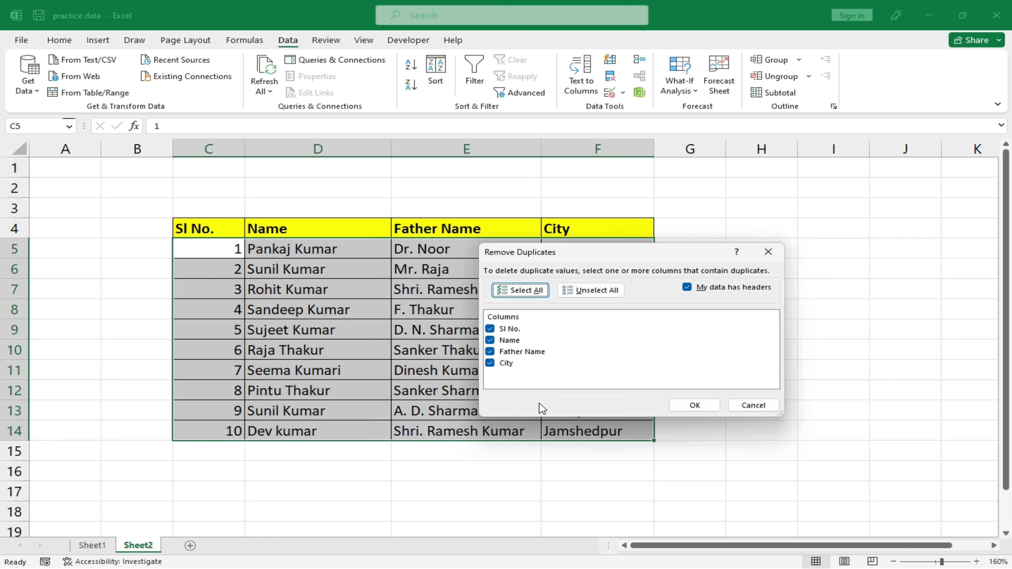
click(686, 287)
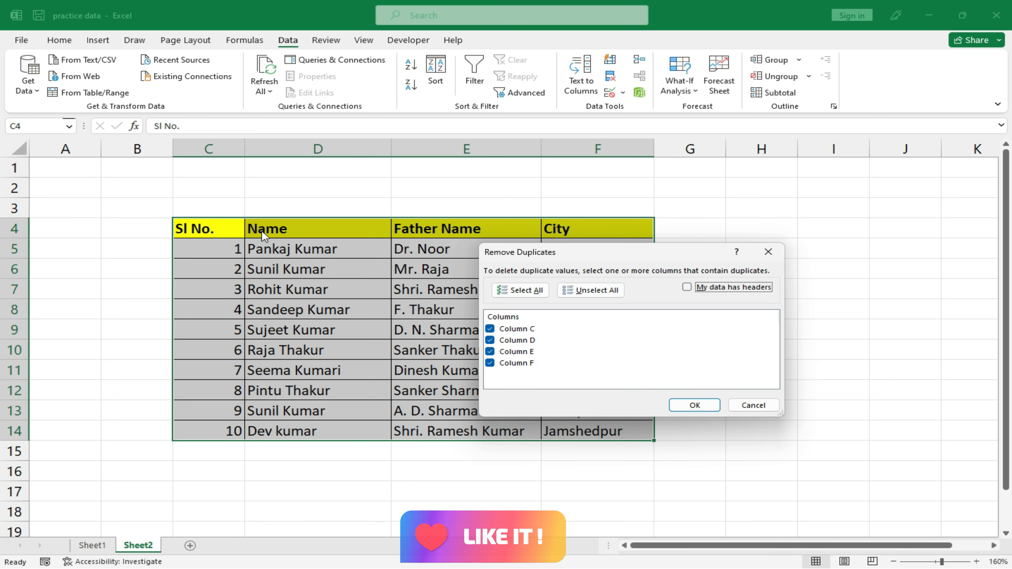
click(693, 289)
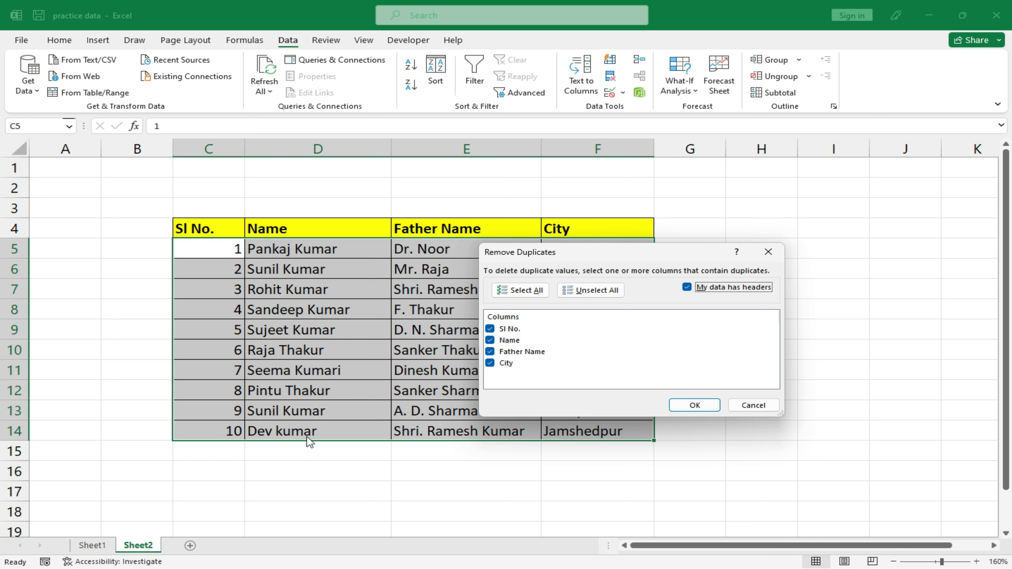
- Remove duplicate rows by comparing the Name column only, excluding Sl No., Father Name and City, and dismiss the result message
click(489, 328)
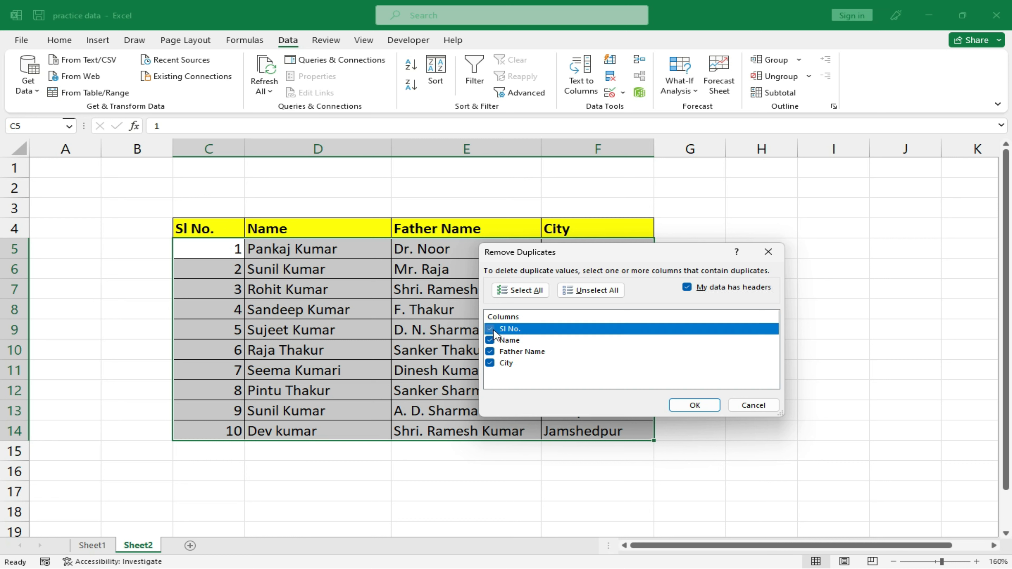
click(490, 351)
click(492, 362)
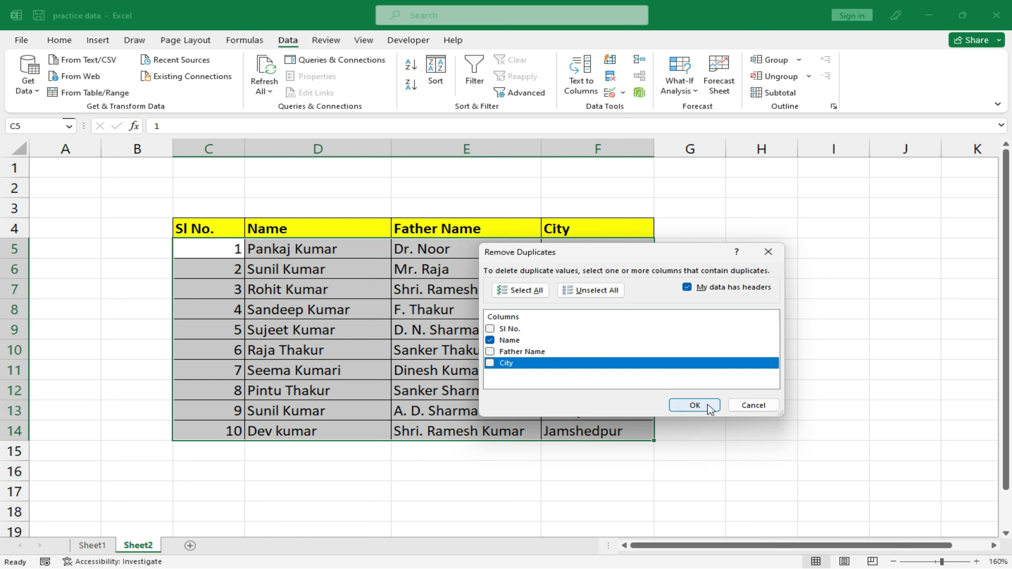
click(695, 405)
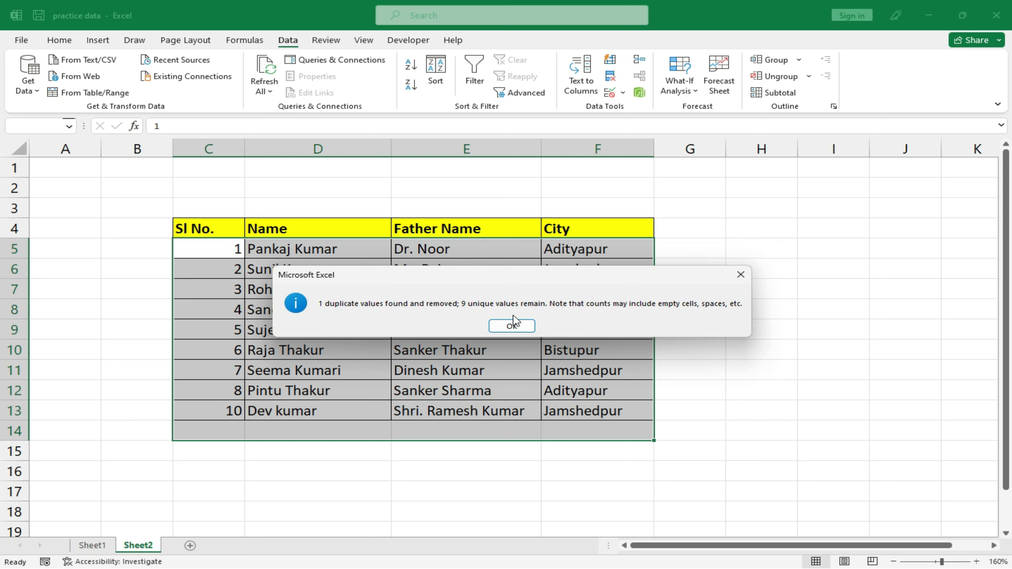
click(525, 327)
click(354, 465)
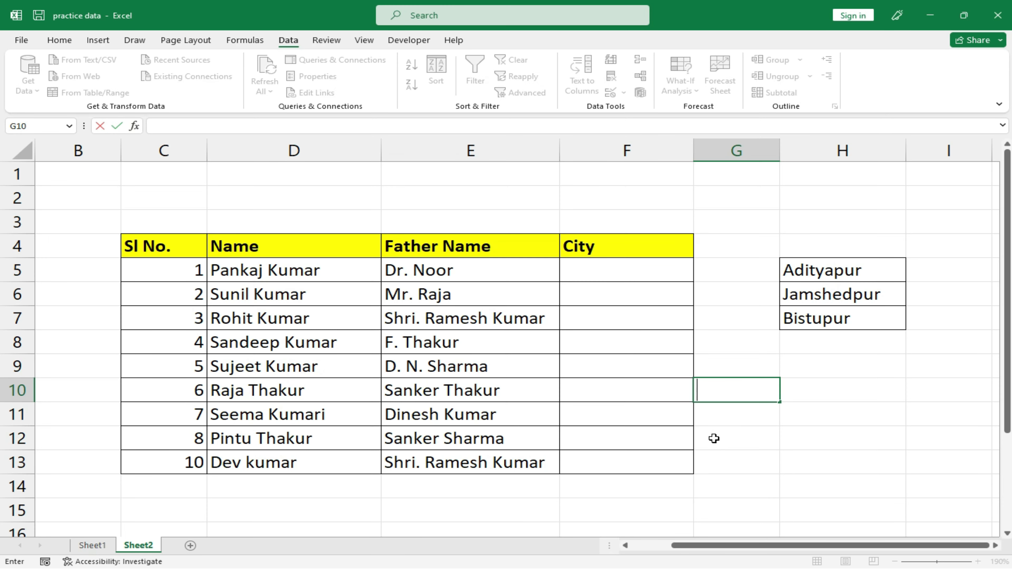
click(589, 346)
click(610, 271)
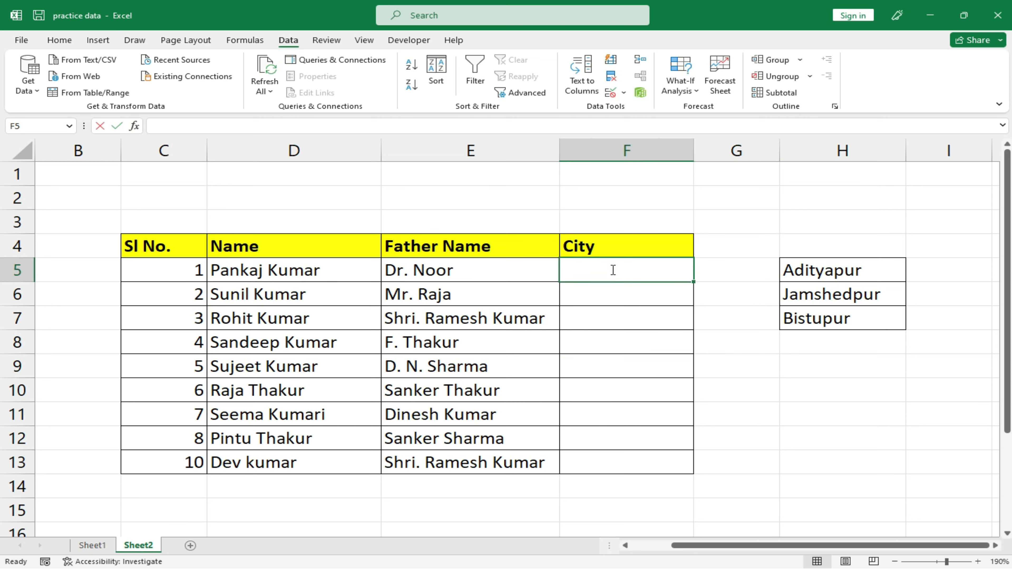
double_click(605, 296)
click(633, 320)
double_click(633, 321)
double_click(626, 359)
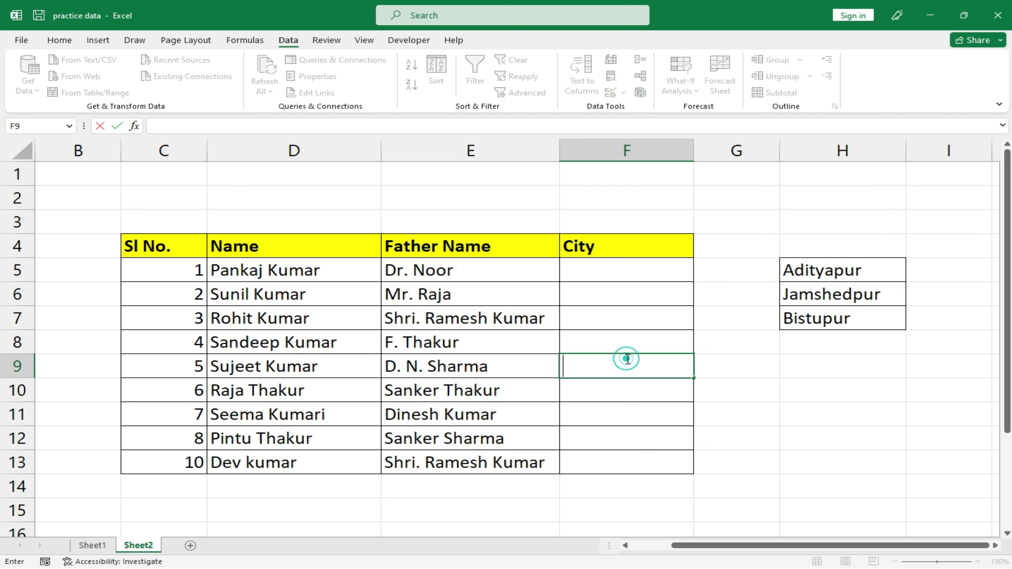
click(731, 433)
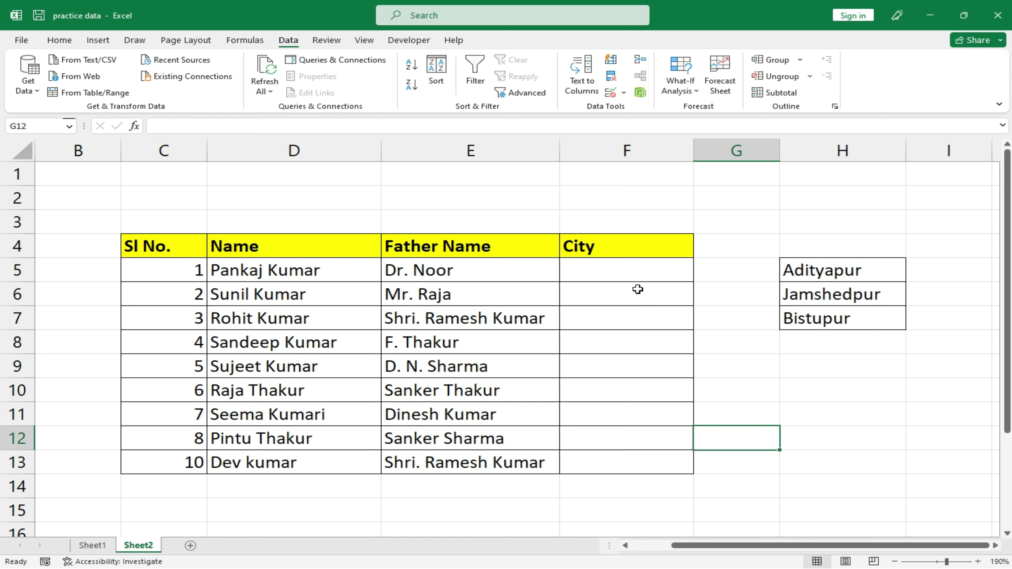
- Add List data validation to the City cells F5:F13 with =$H$5:$H$7 as the source
drag(651, 268, 640, 458)
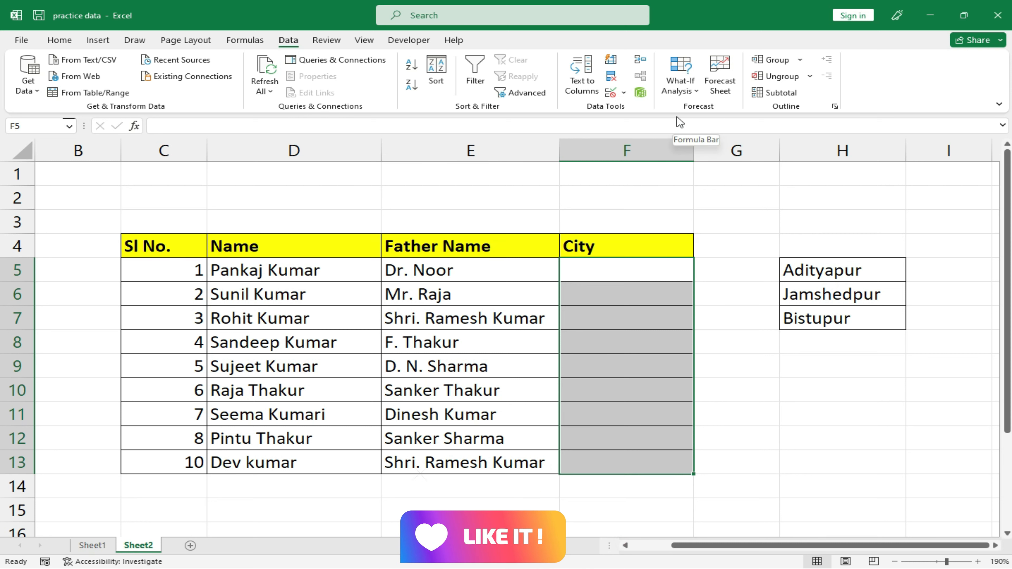
click(623, 92)
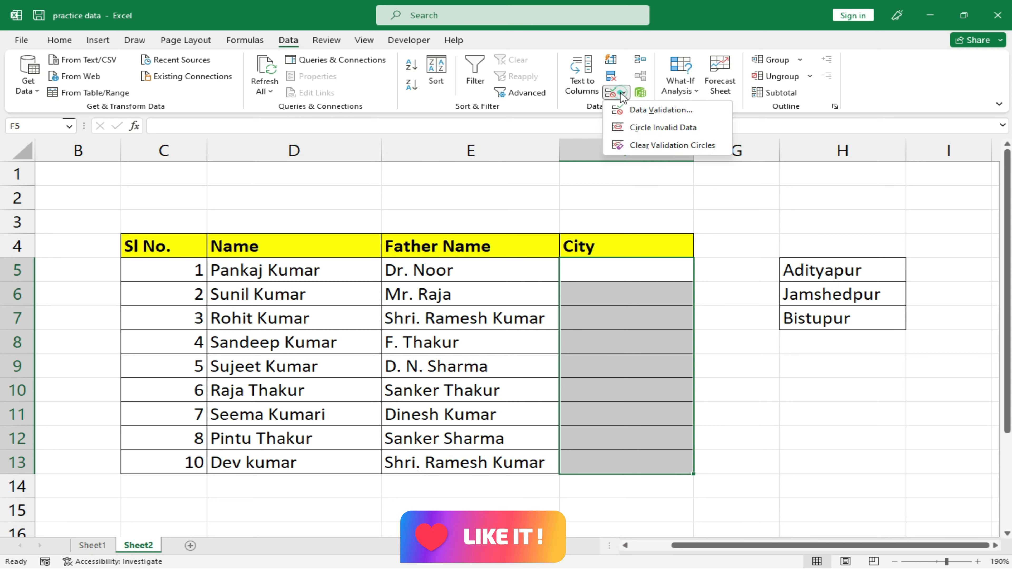
click(669, 108)
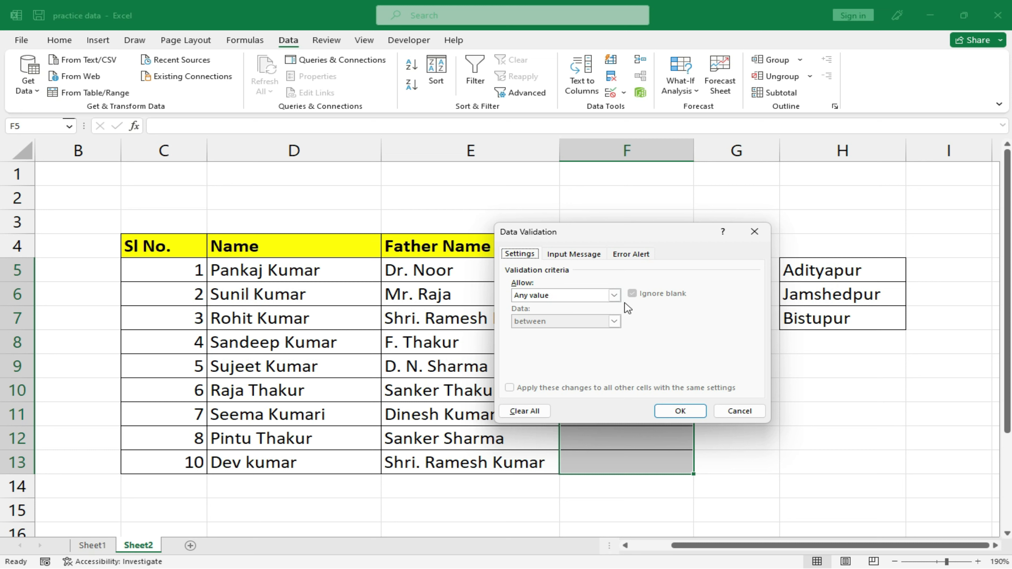
click(615, 298)
click(595, 331)
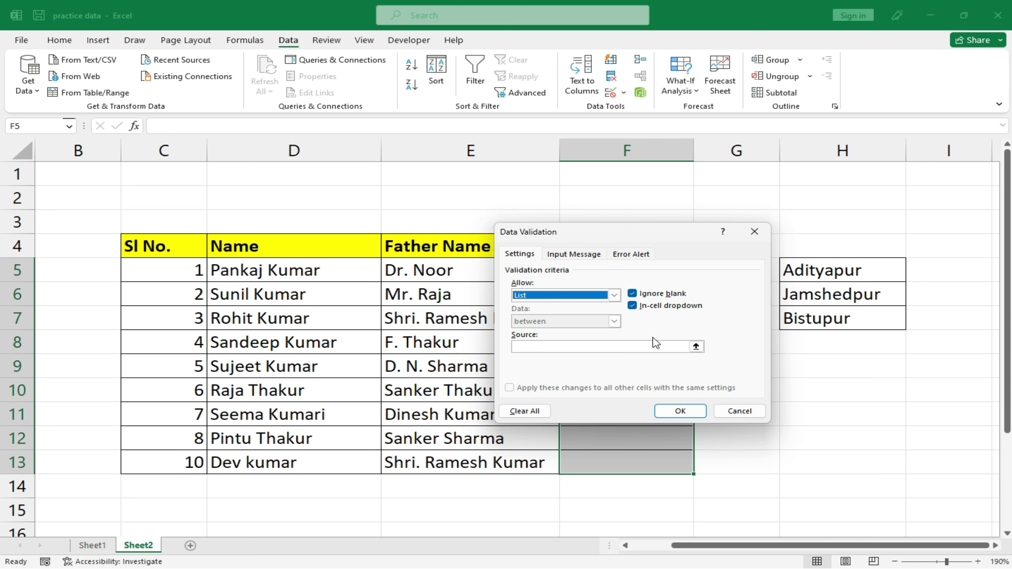
click(560, 348)
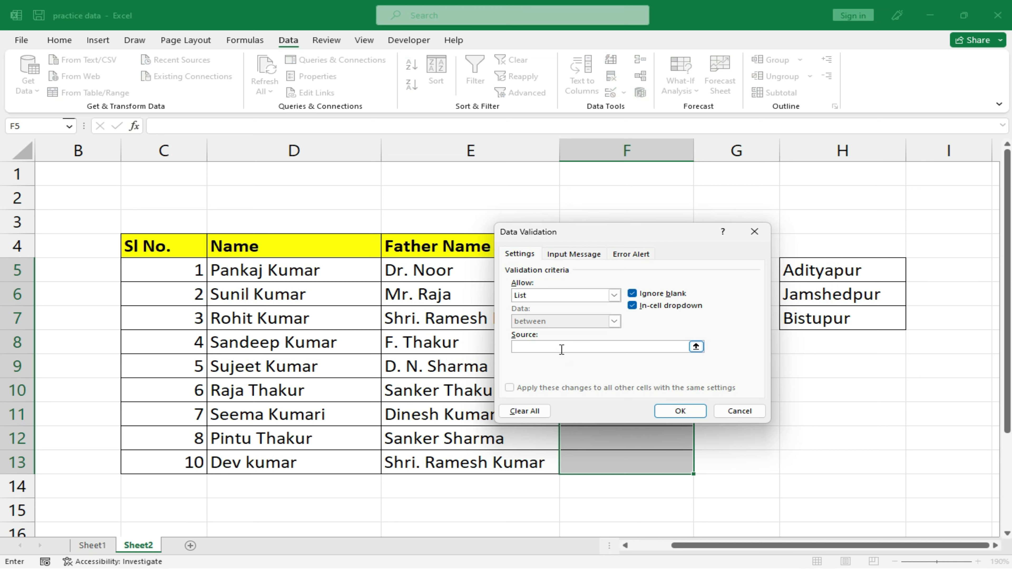
drag(855, 270, 857, 315)
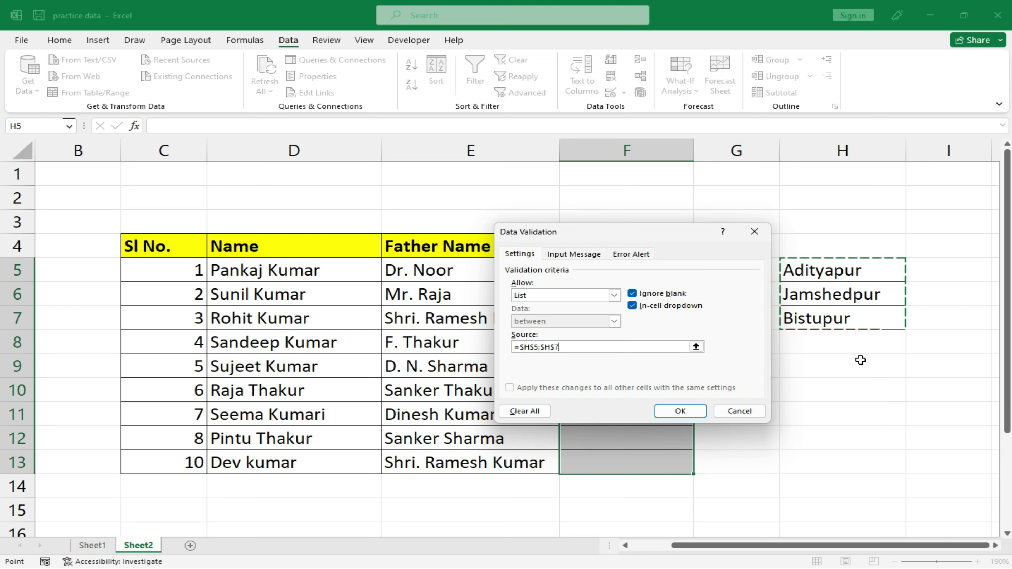
click(697, 410)
click(773, 409)
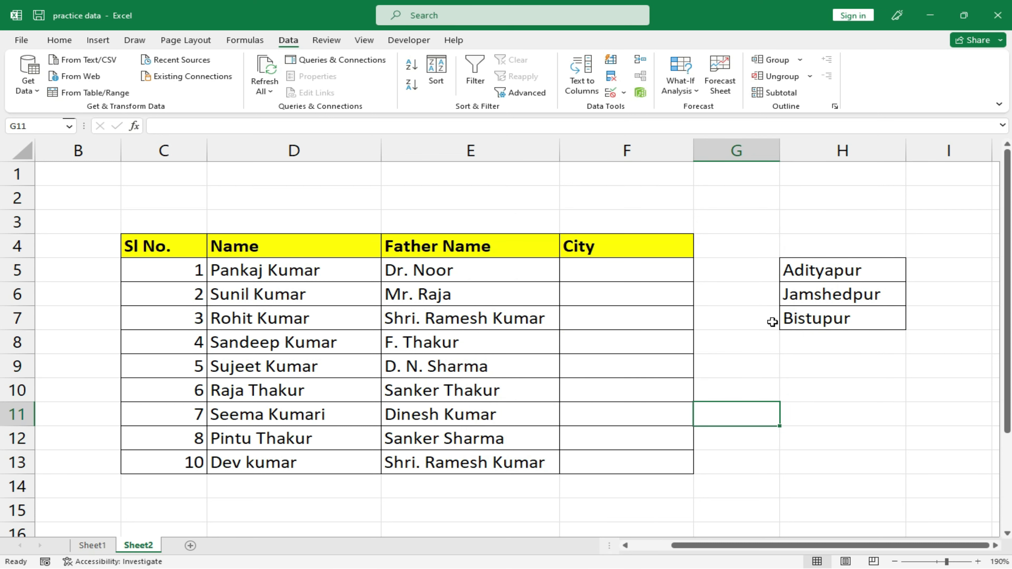
- Pick Jamshedpur for F5, Bistupur for F6 and Jamshedpur for F7 from the in-cell lists, and choose a city for F8
click(649, 271)
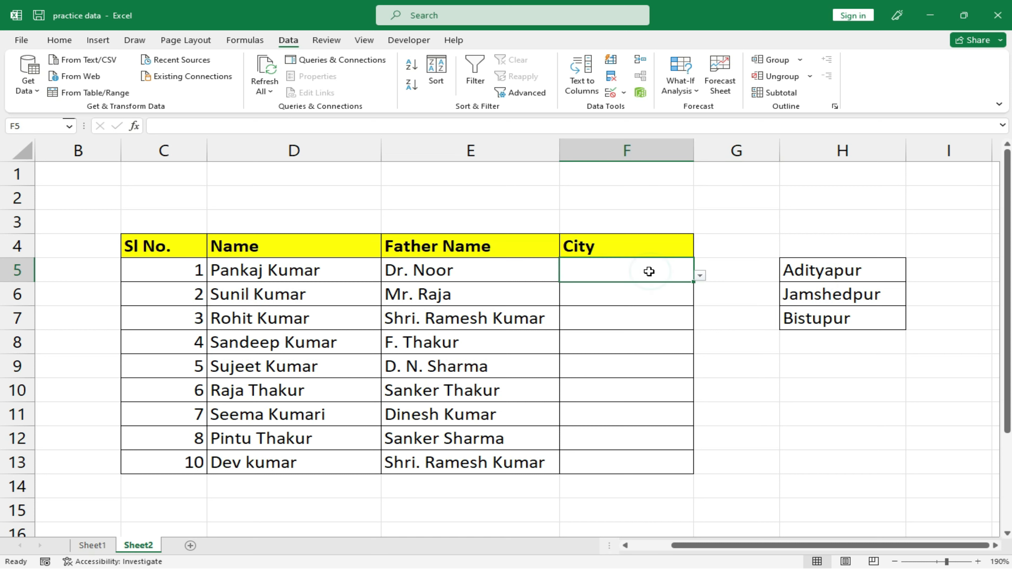
click(699, 276)
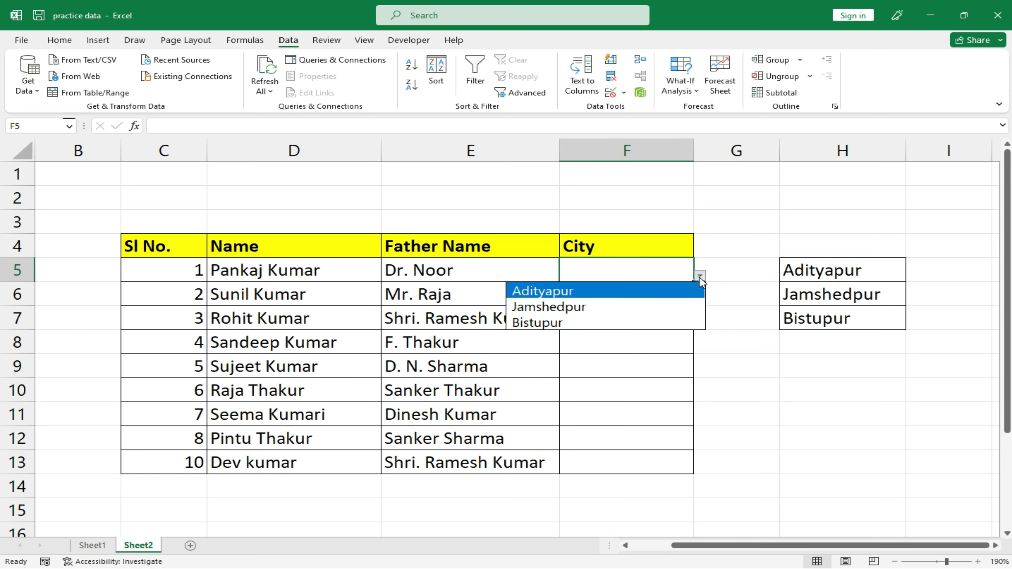
click(650, 306)
click(648, 296)
click(697, 299)
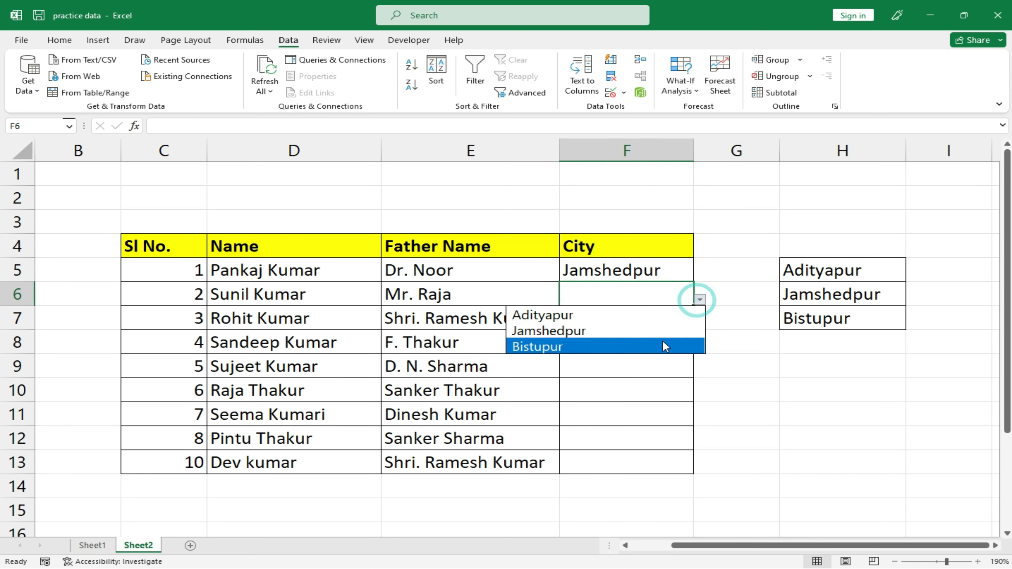
click(661, 345)
click(662, 322)
click(700, 324)
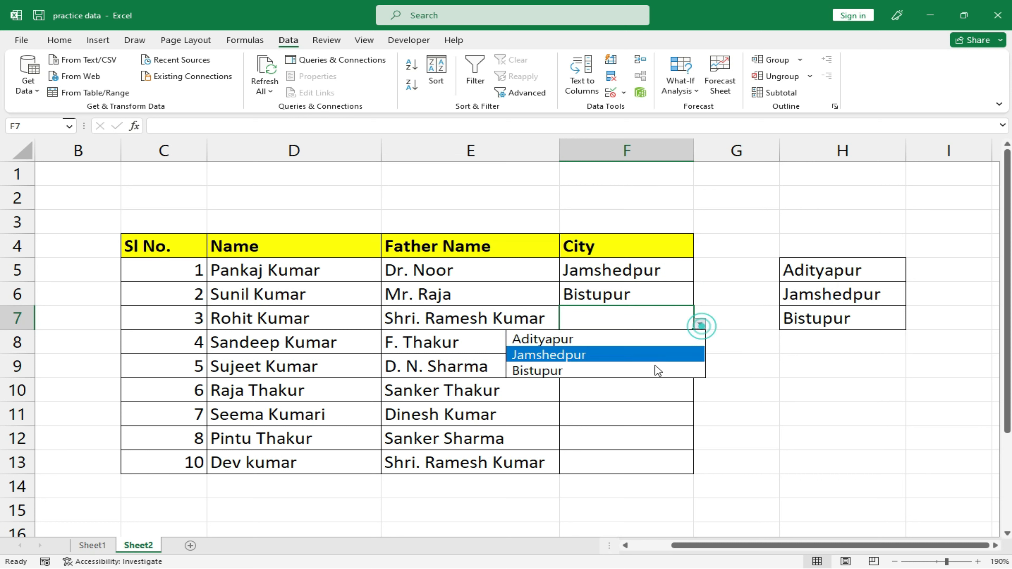
click(654, 347)
click(654, 346)
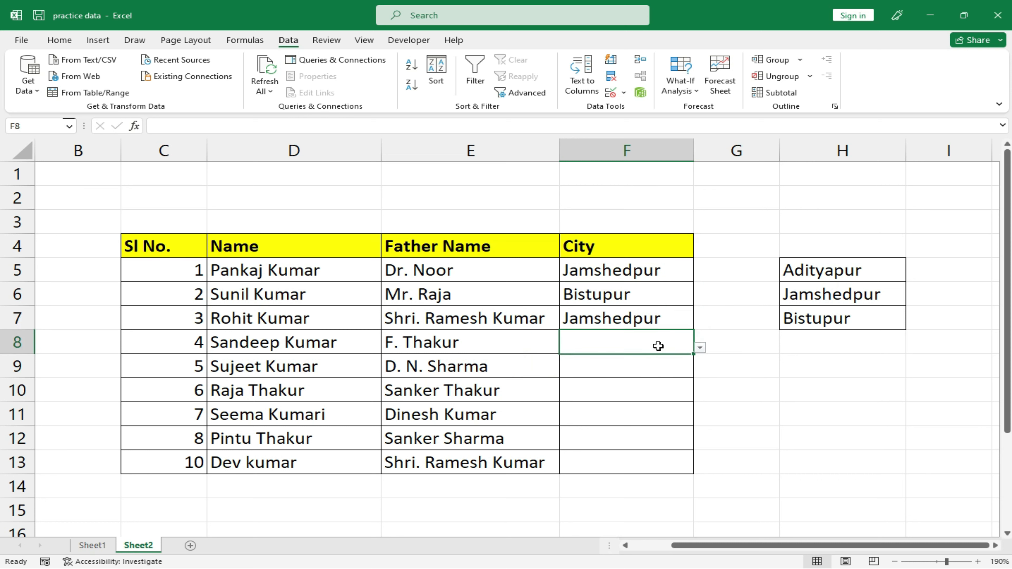
click(699, 348)
click(624, 365)
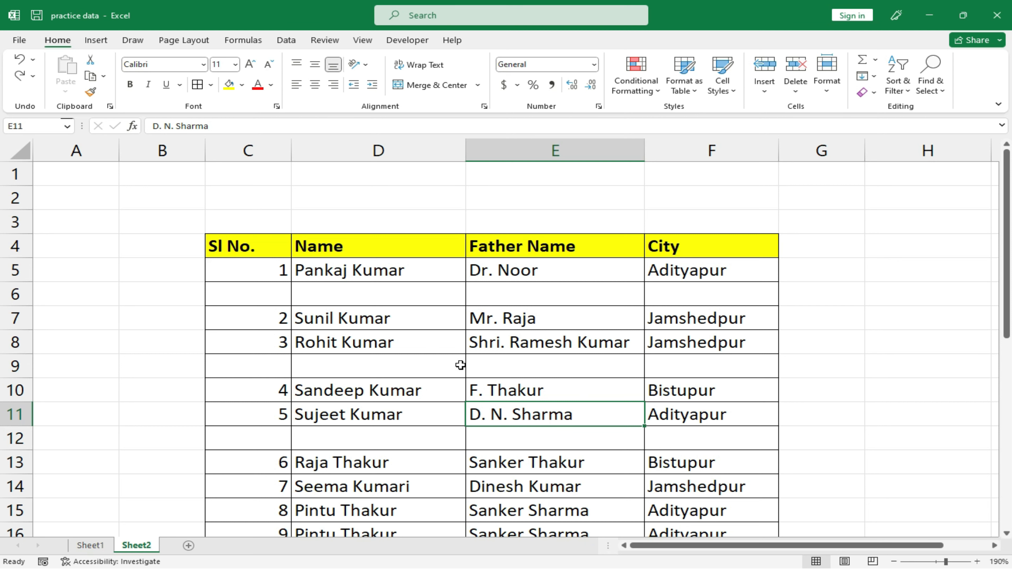
- Examine the table on Sheet2 for blank rows between the records
click(255, 295)
click(580, 299)
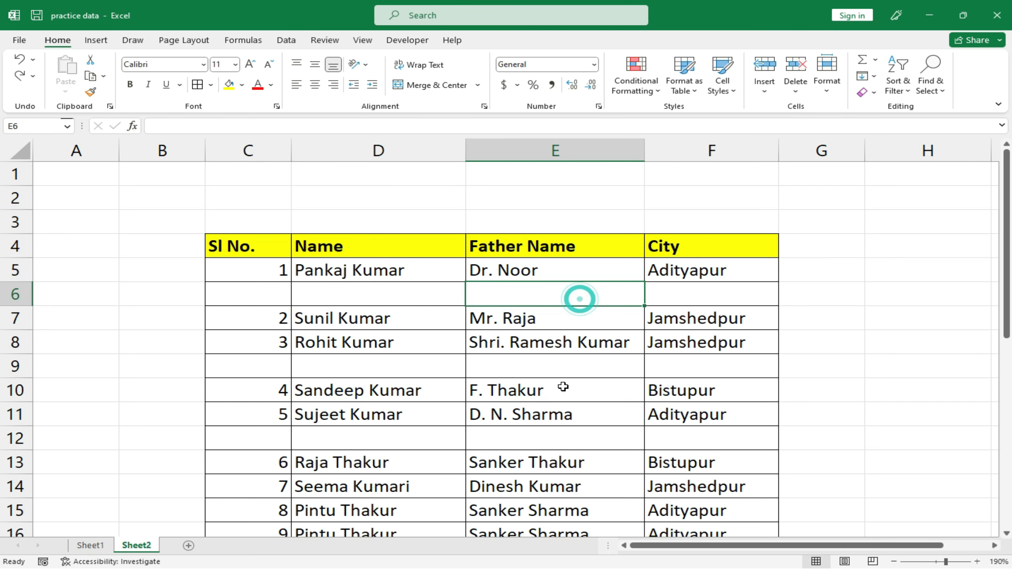
click(539, 439)
scroll(539, 439, down, 1)
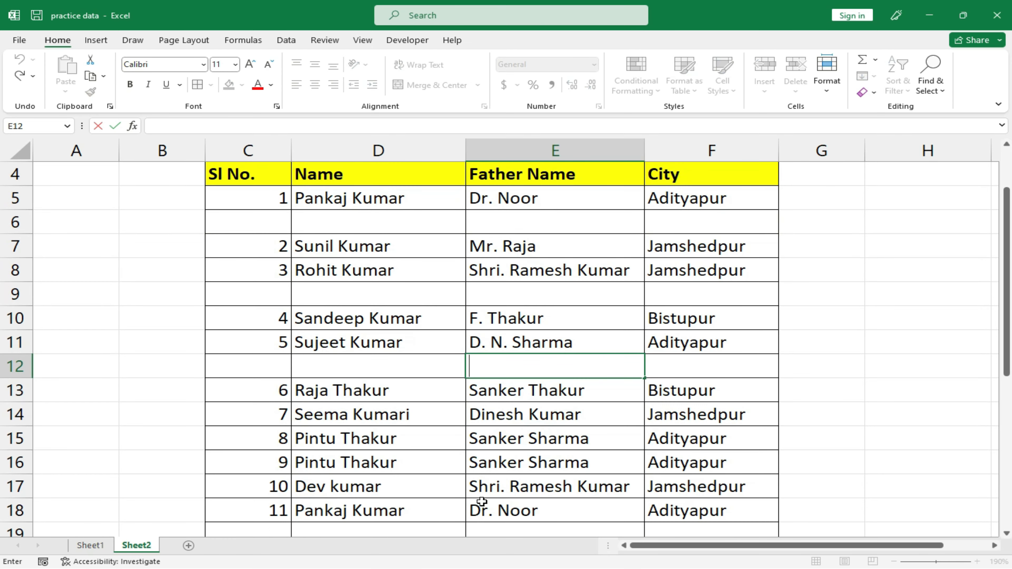
scroll(605, 483, down, 1)
scroll(448, 374, up, 2)
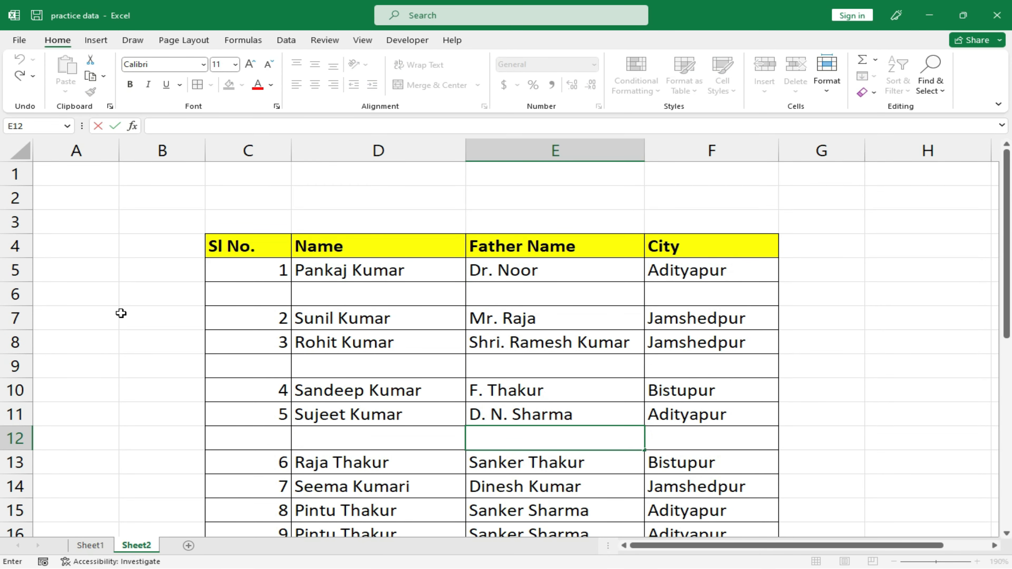
click(592, 301)
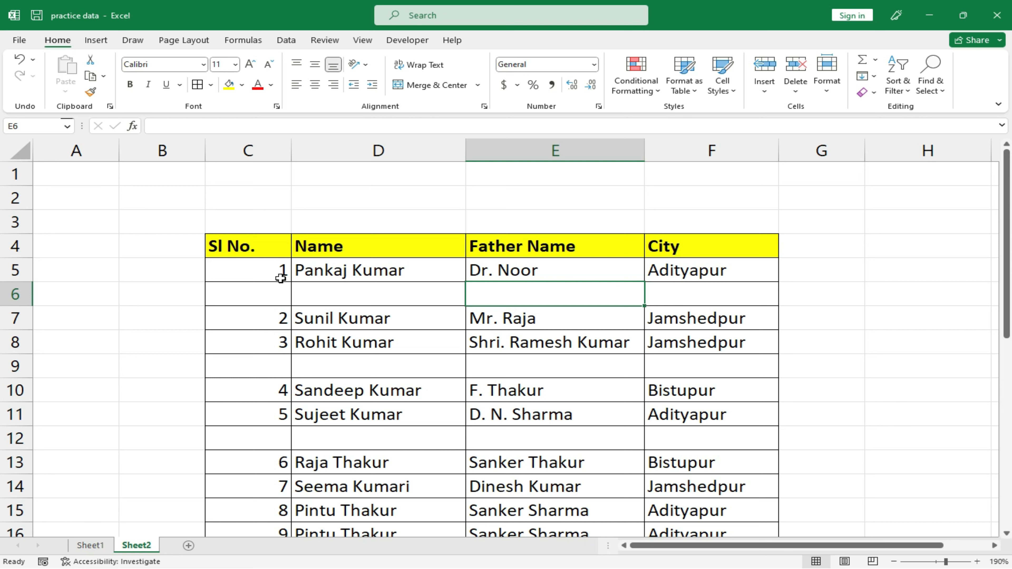
- Select all blank cells within the table starting at C4 using Go To Special with Blanks, and check the selection down the table
drag(258, 246, 714, 502)
scroll(480, 408, up, 5)
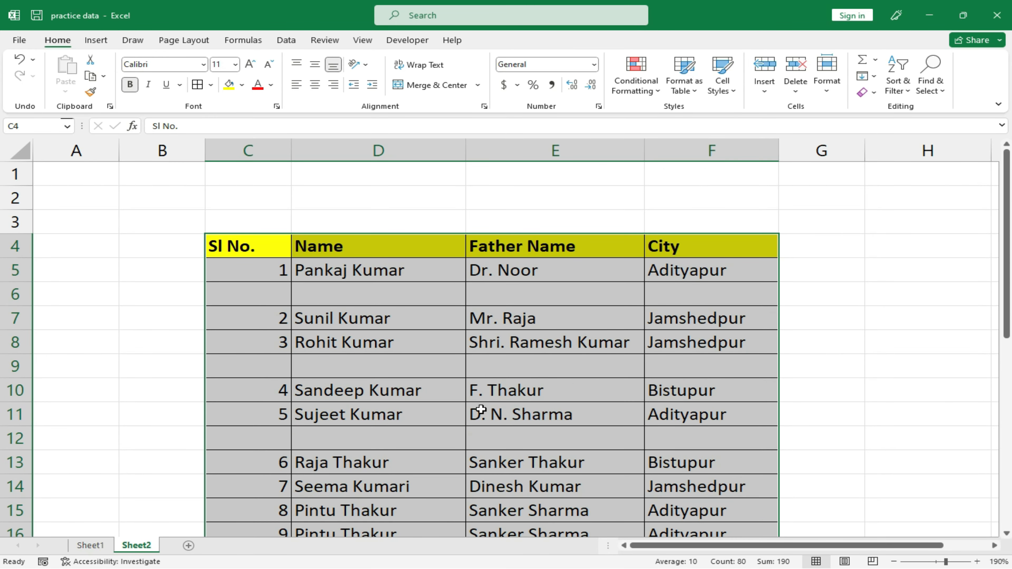
key(ctrl+g)
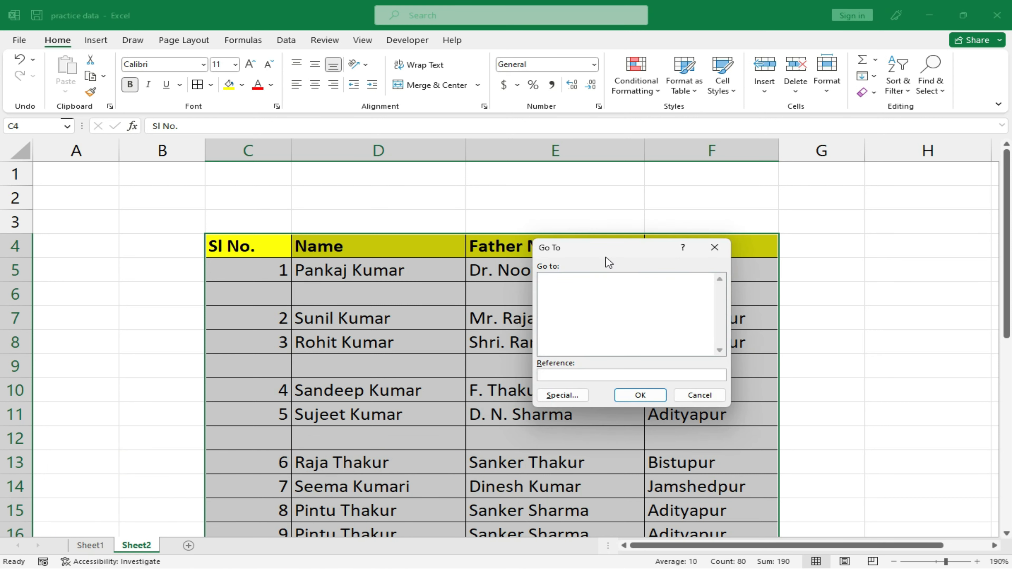
click(563, 396)
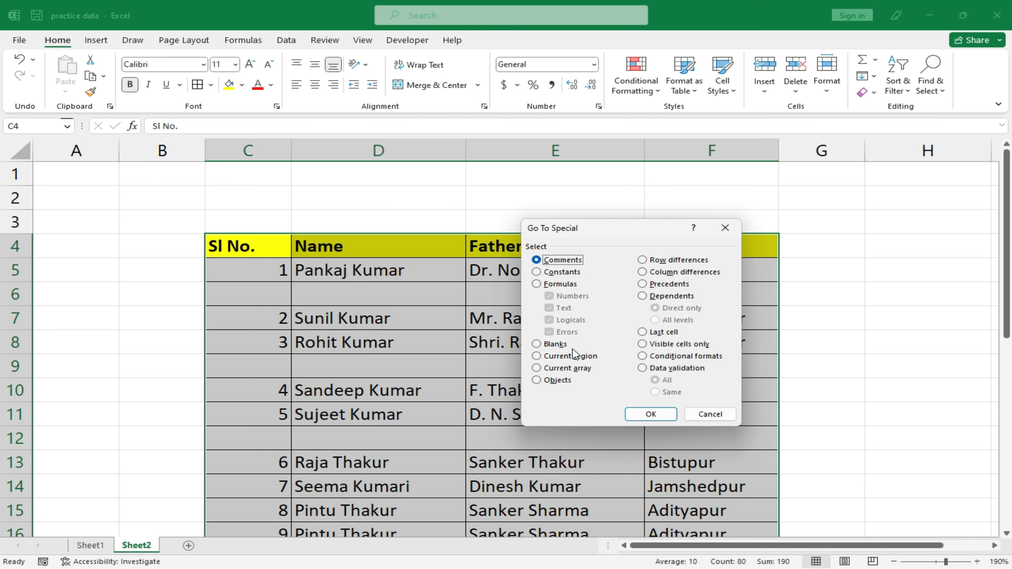
click(537, 346)
click(650, 414)
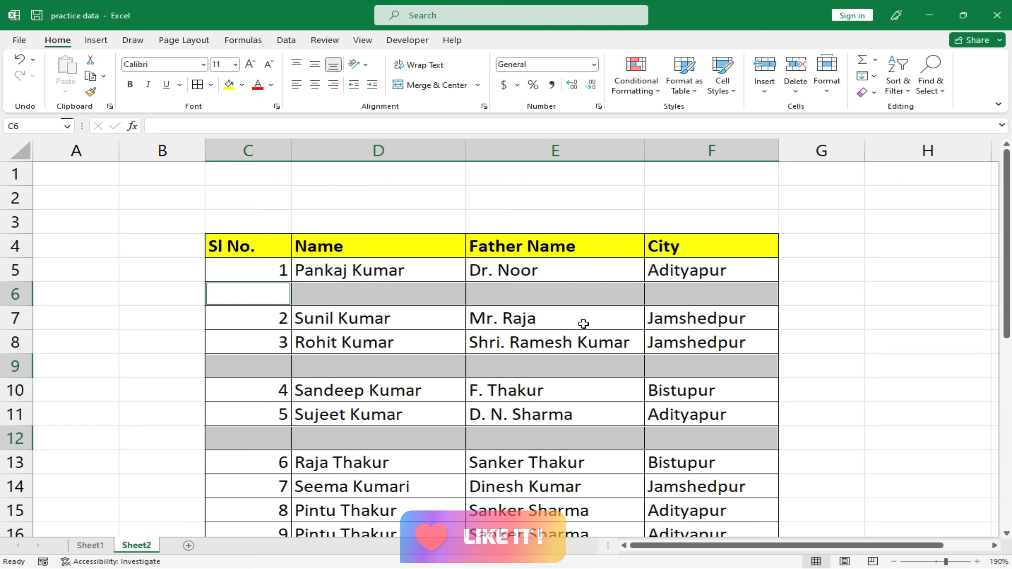
scroll(583, 323, down, 3)
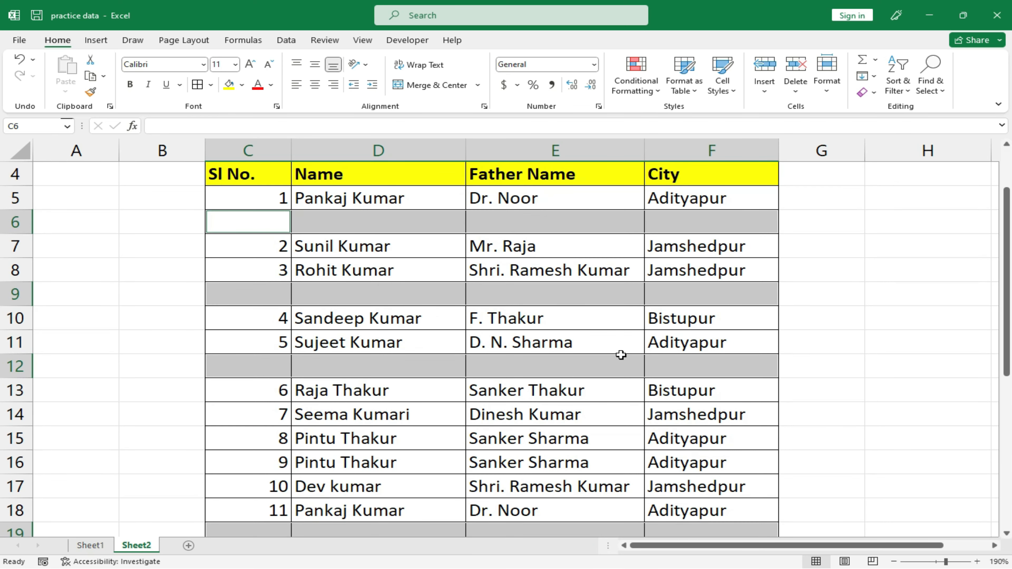
scroll(626, 384, up, 3)
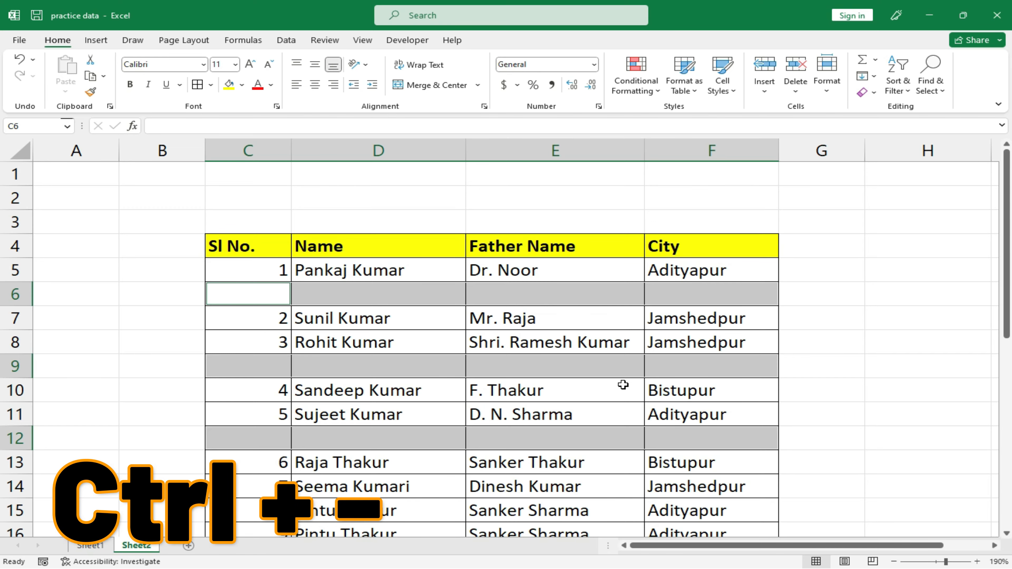
- Delete the selected blank cells on Sheet2 with Shift cells up, and check the table down to its last record
key(ctrl+minus)
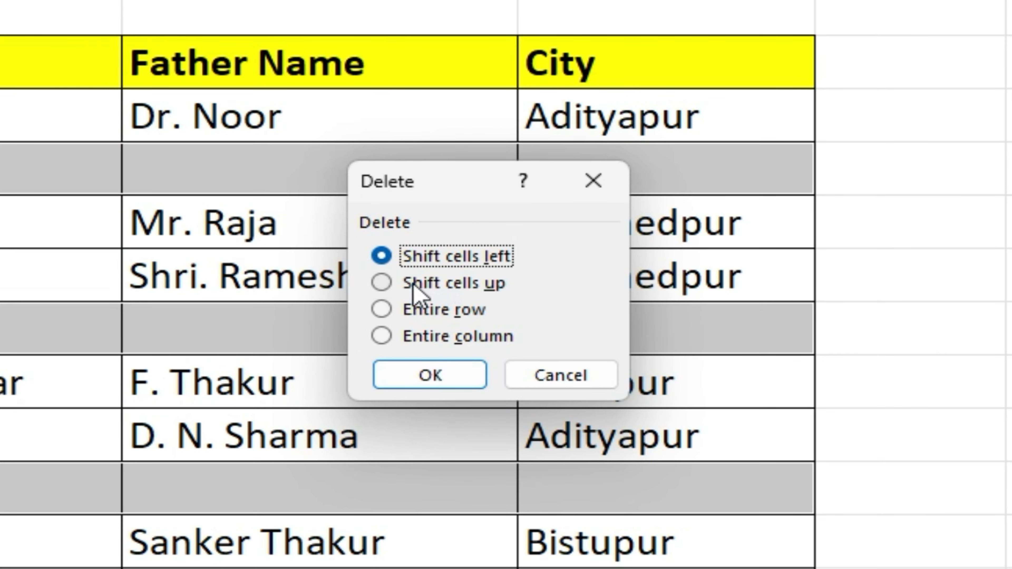
click(385, 289)
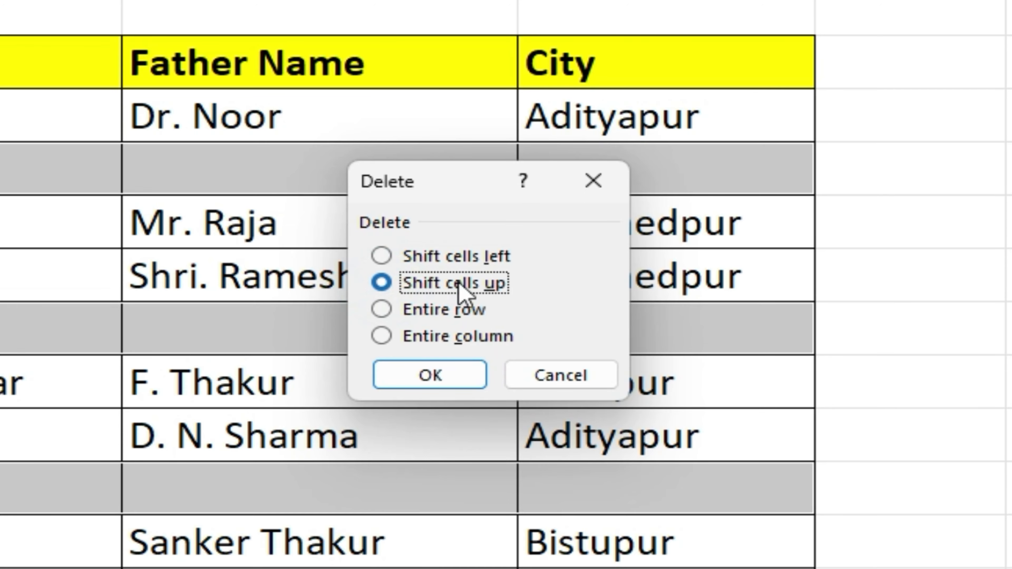
click(468, 376)
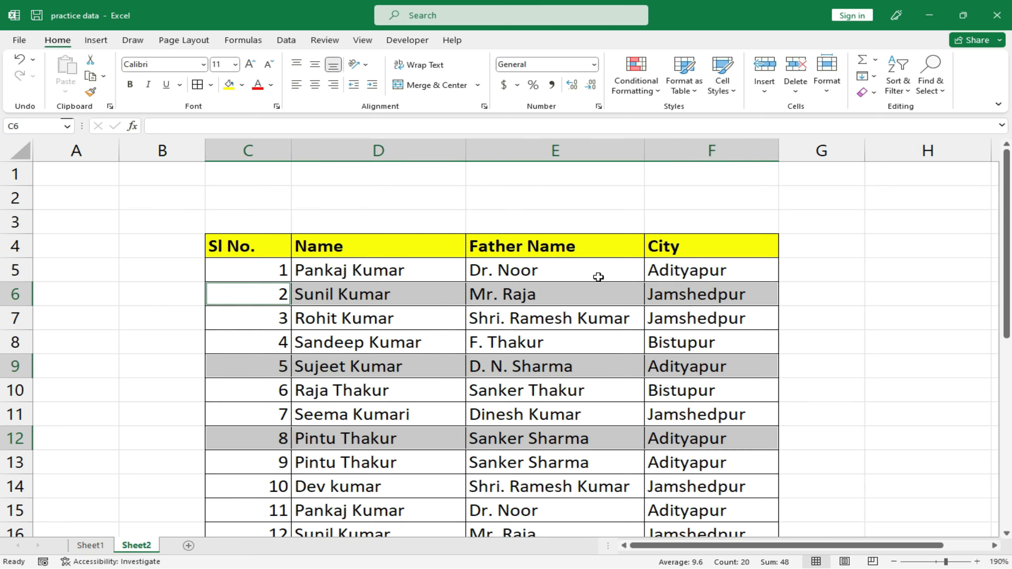
scroll(552, 431, down, 1)
scroll(530, 464, down, 2)
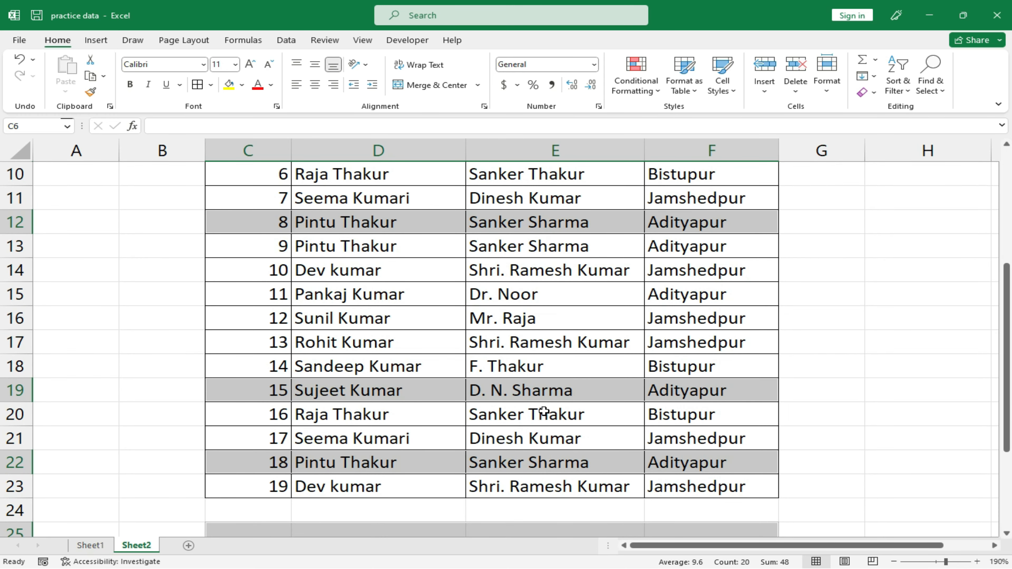
scroll(544, 412, up, 1)
click(572, 424)
scroll(582, 400, up, 1)
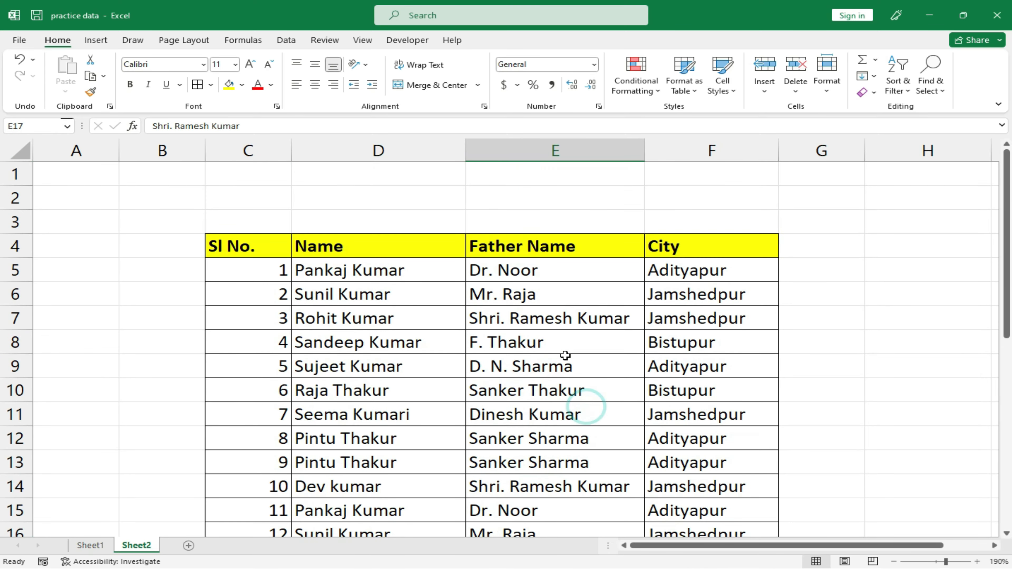
scroll(633, 497, down, 3)
scroll(630, 498, up, 3)
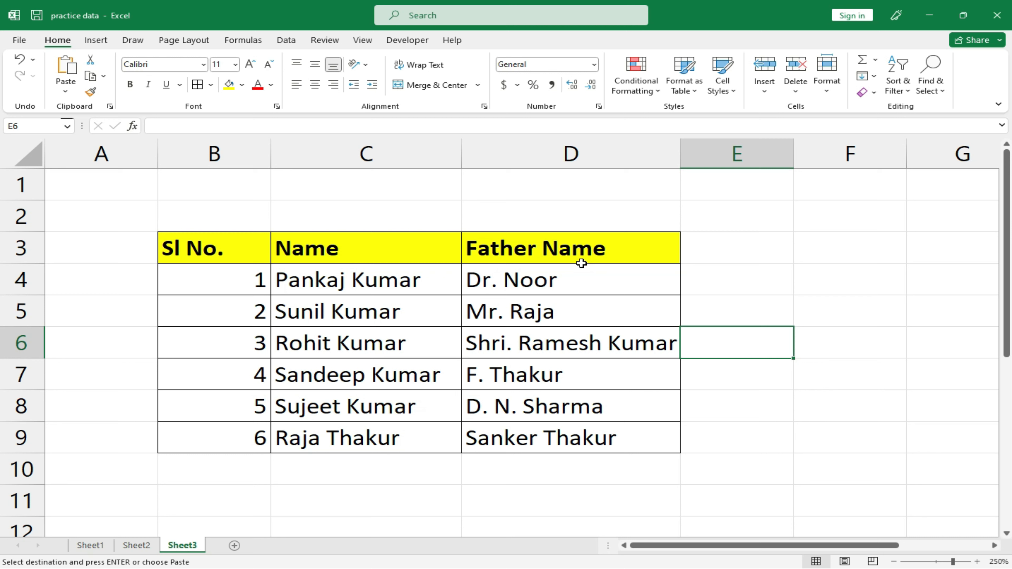
- Set the font of the Sheet3 table B3:D9 to Copperplate Gothic Light
click(338, 291)
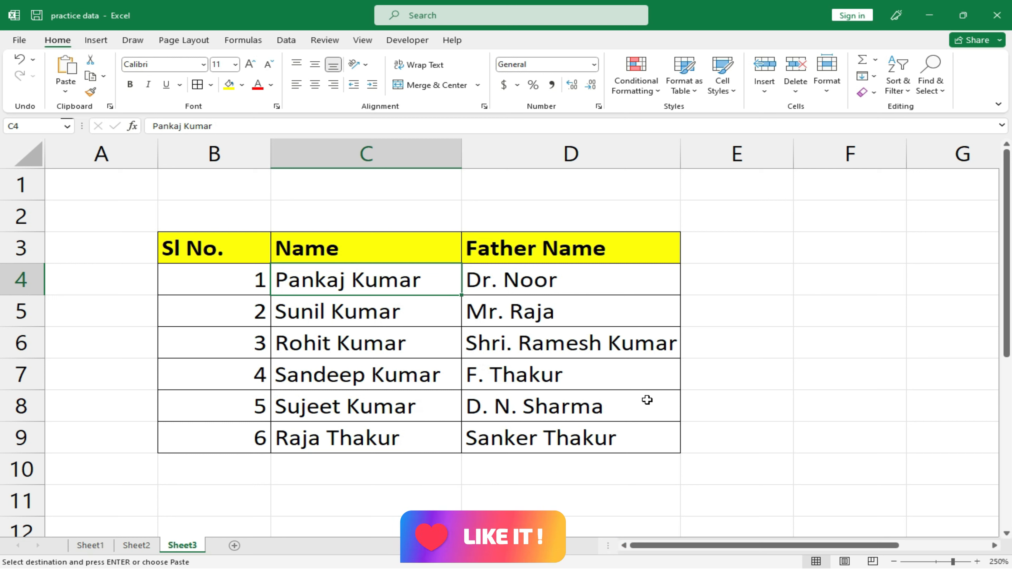
click(505, 386)
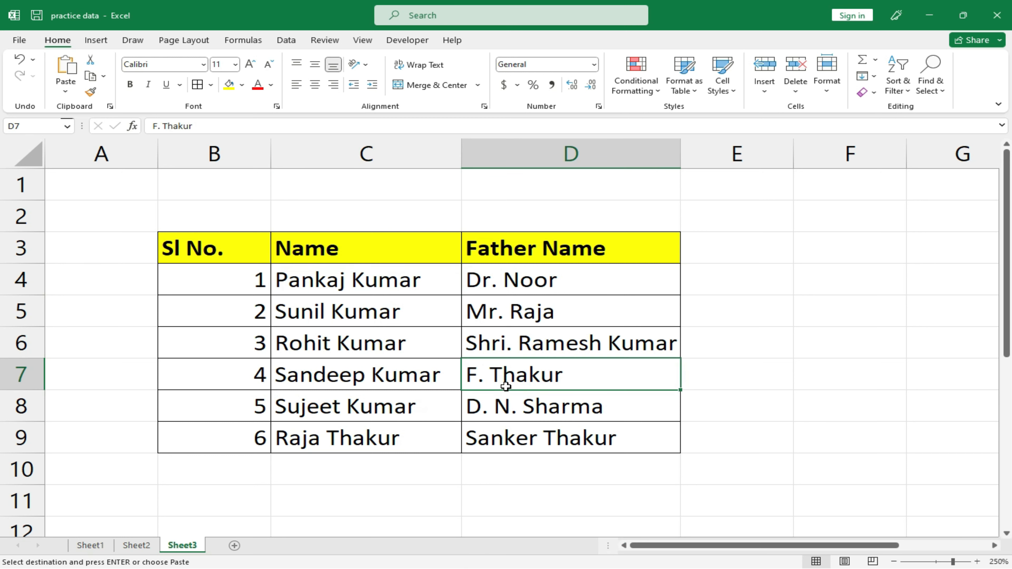
drag(187, 248, 604, 443)
key(ctrl+v)
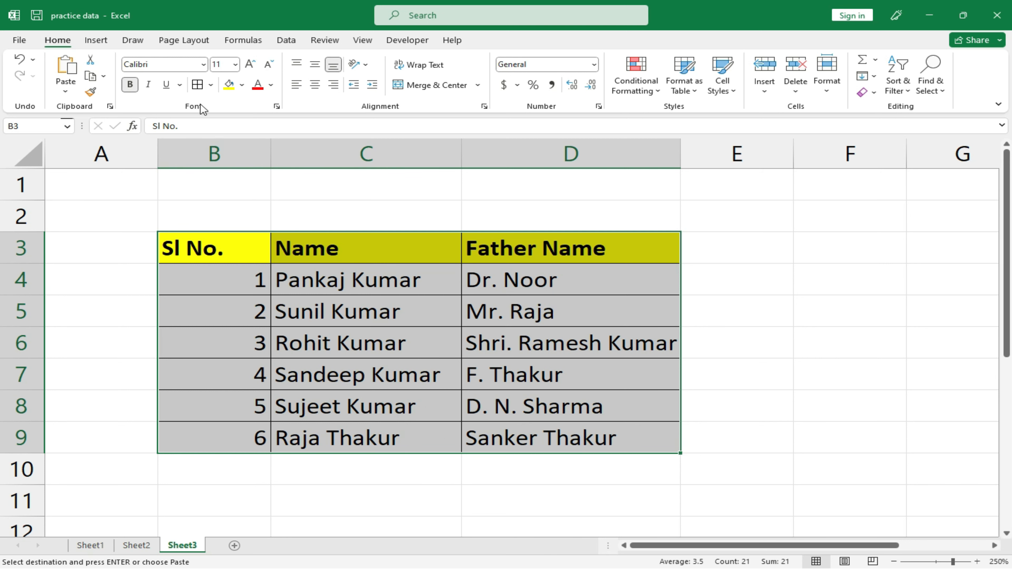
click(203, 65)
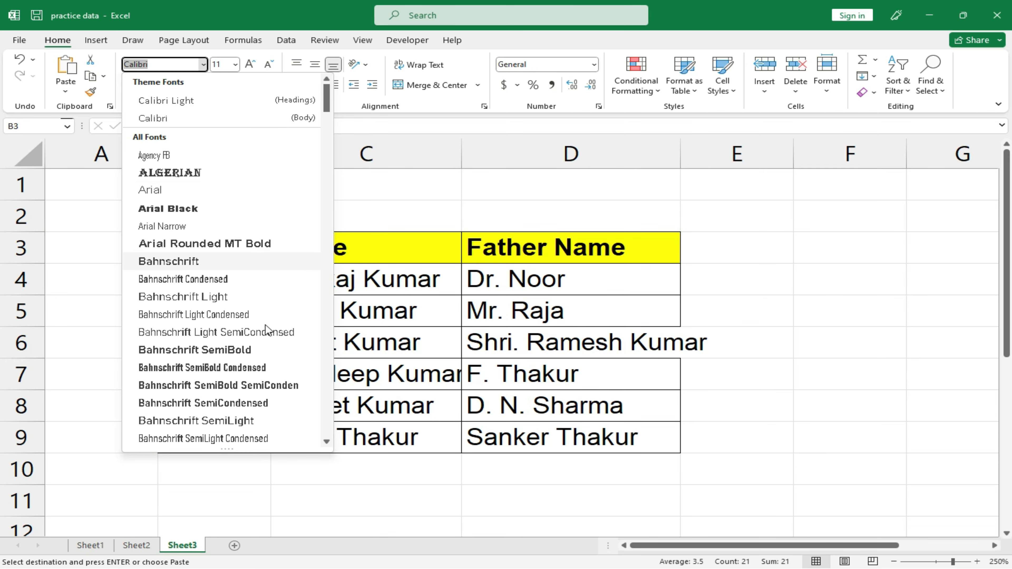
scroll(268, 340, down, 2)
scroll(268, 340, down, 11)
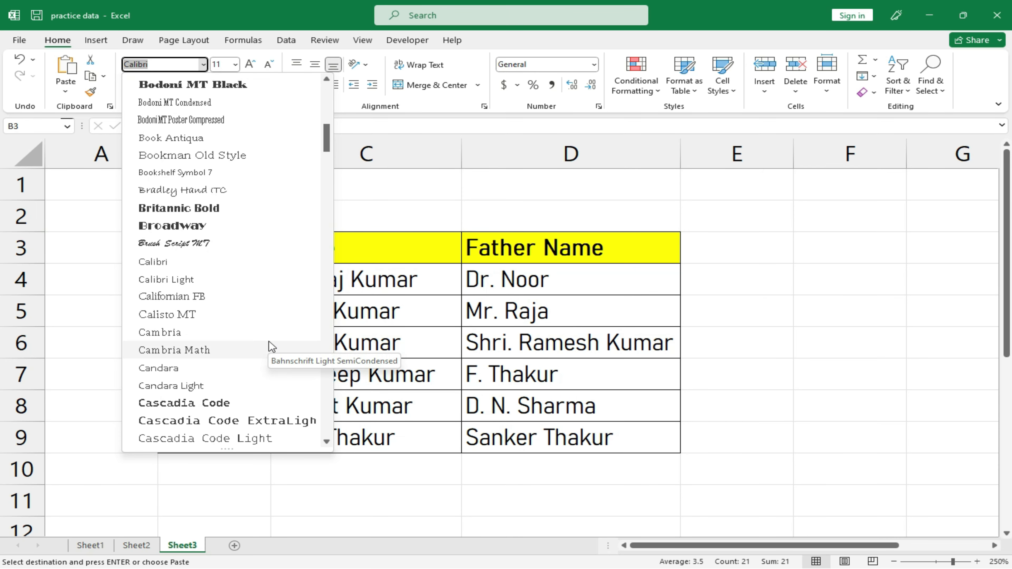
scroll(269, 343, down, 8)
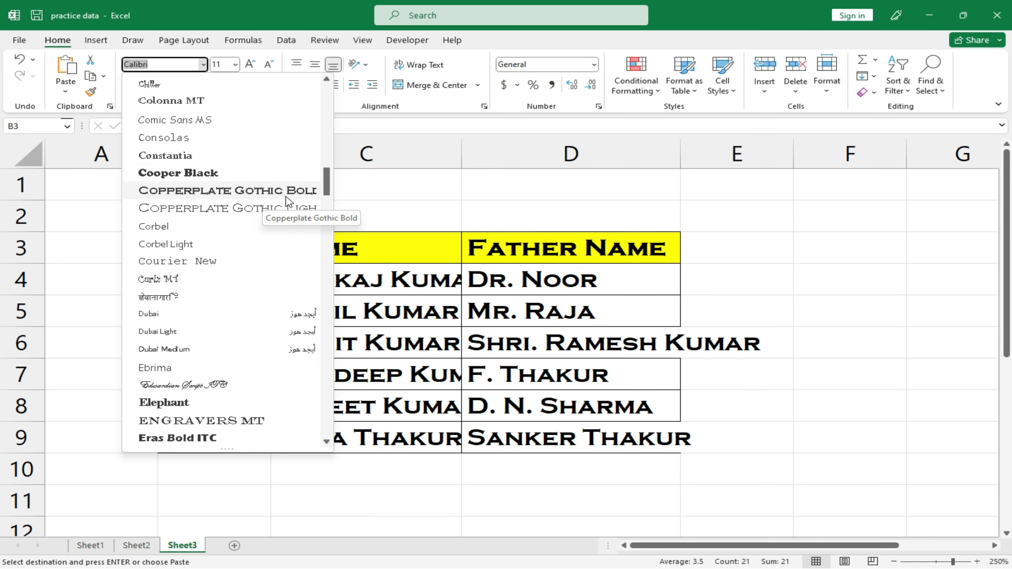
click(280, 210)
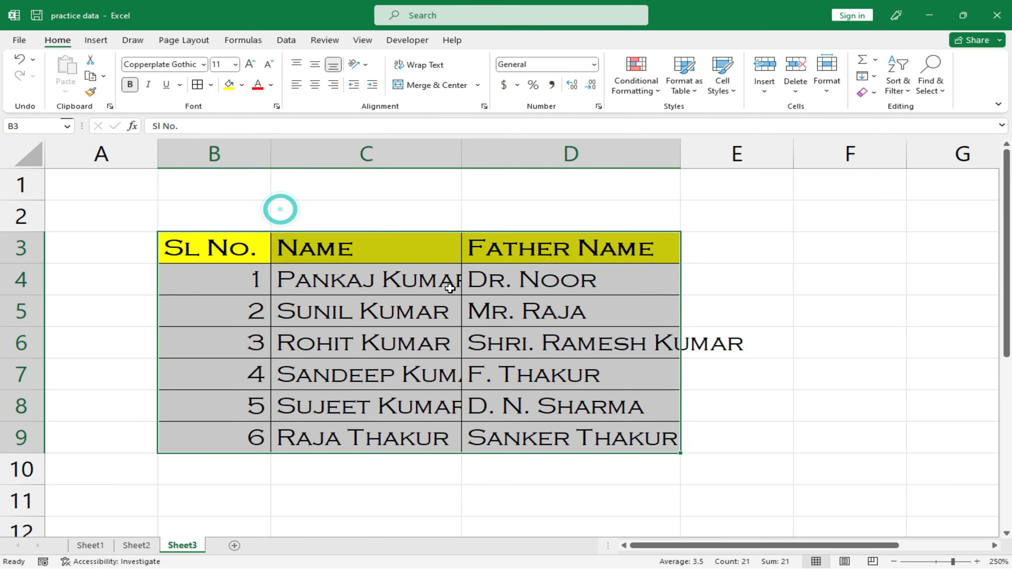
- Widen columns C and D so the names and father names fit inside their cells
drag(462, 157, 511, 158)
drag(731, 164, 819, 178)
click(610, 407)
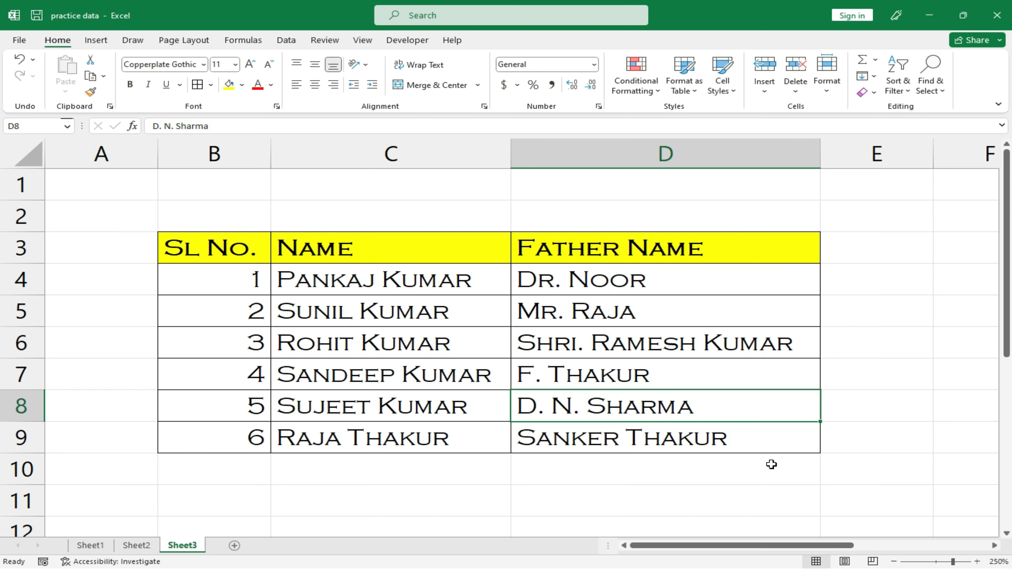
click(203, 65)
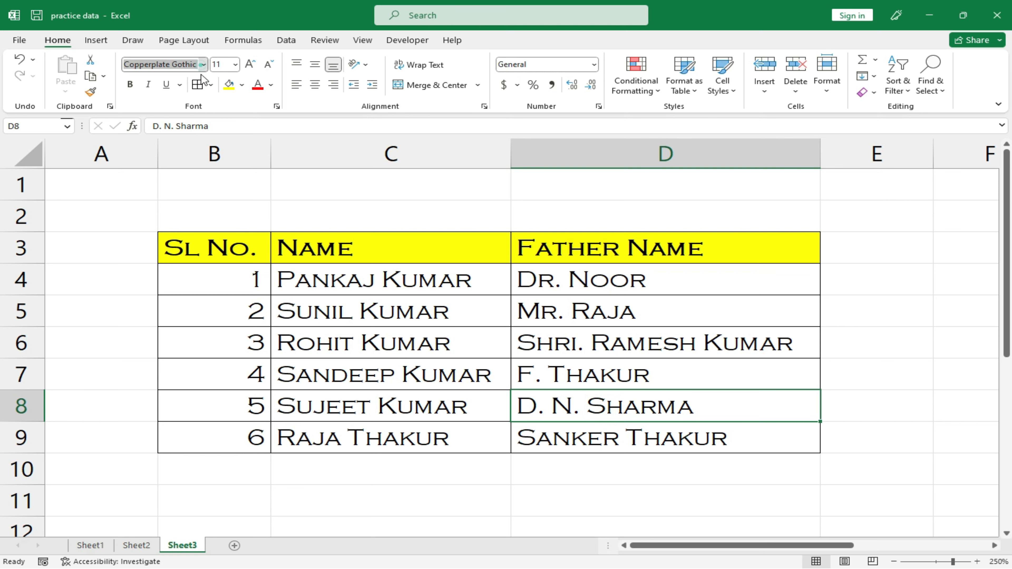
click(695, 402)
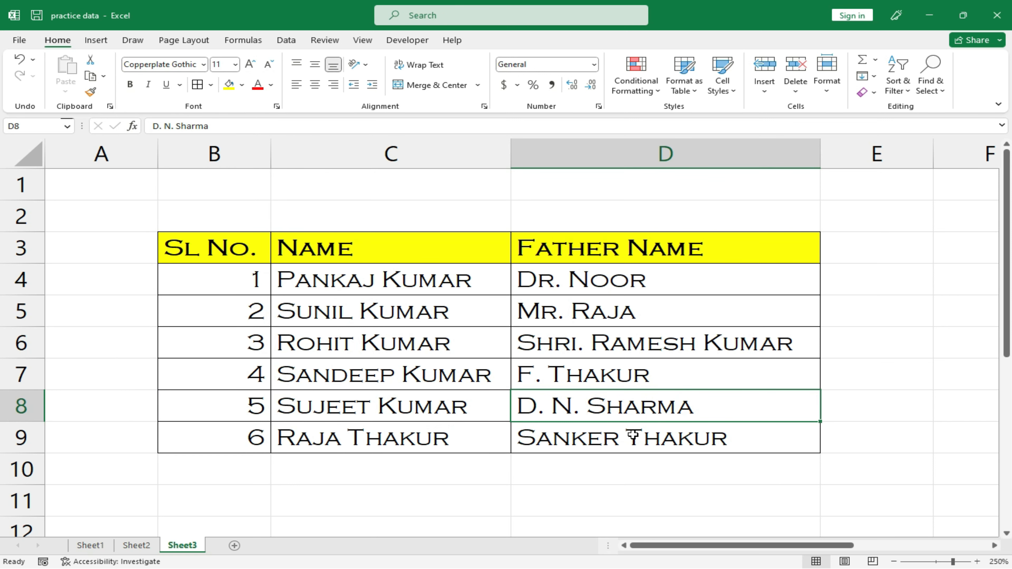
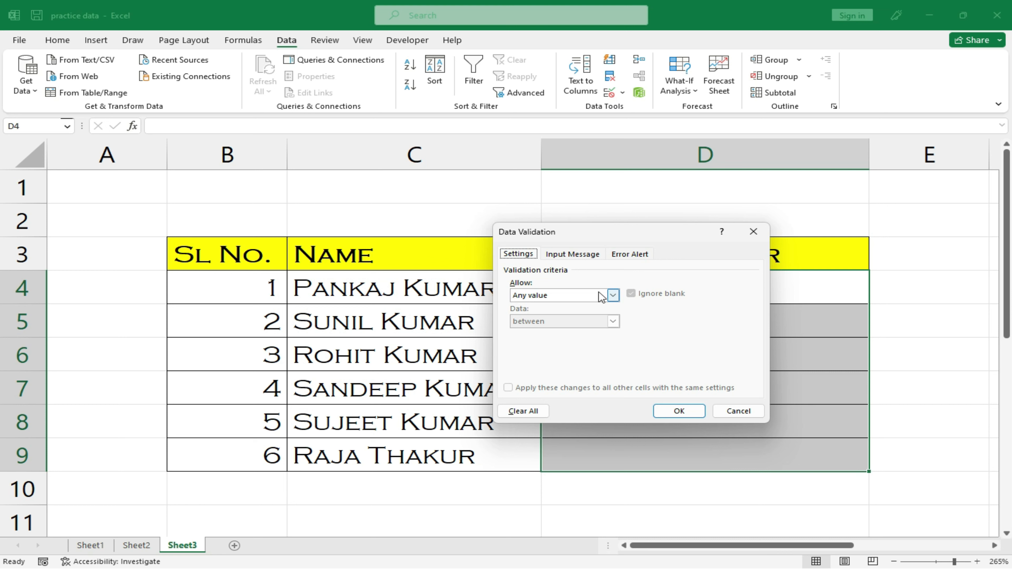
- Add a data validation input message to D4:D9 with the title "Info..." and the text "Pleaase Enter Only Number Format"
click(584, 255)
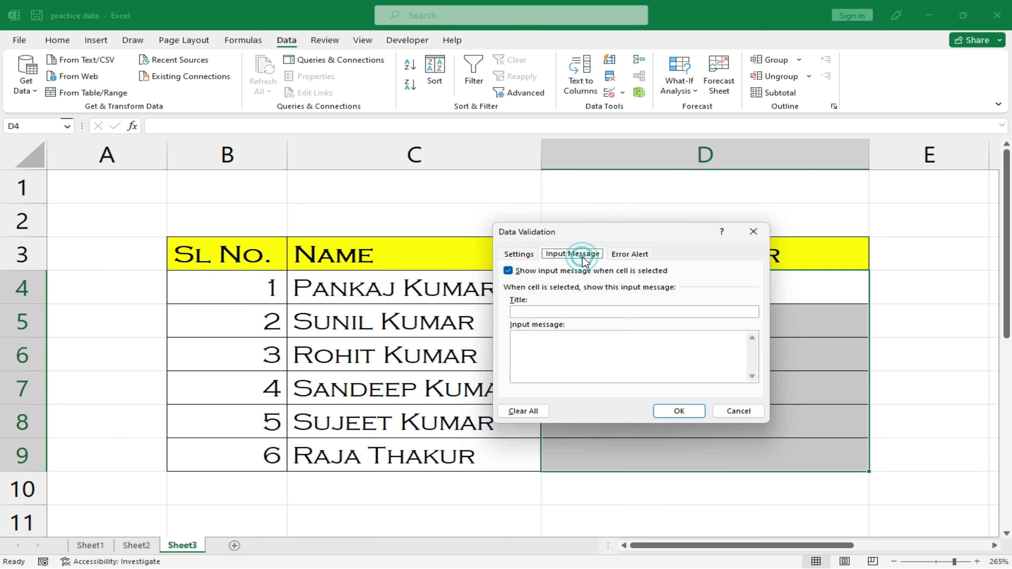
click(631, 313)
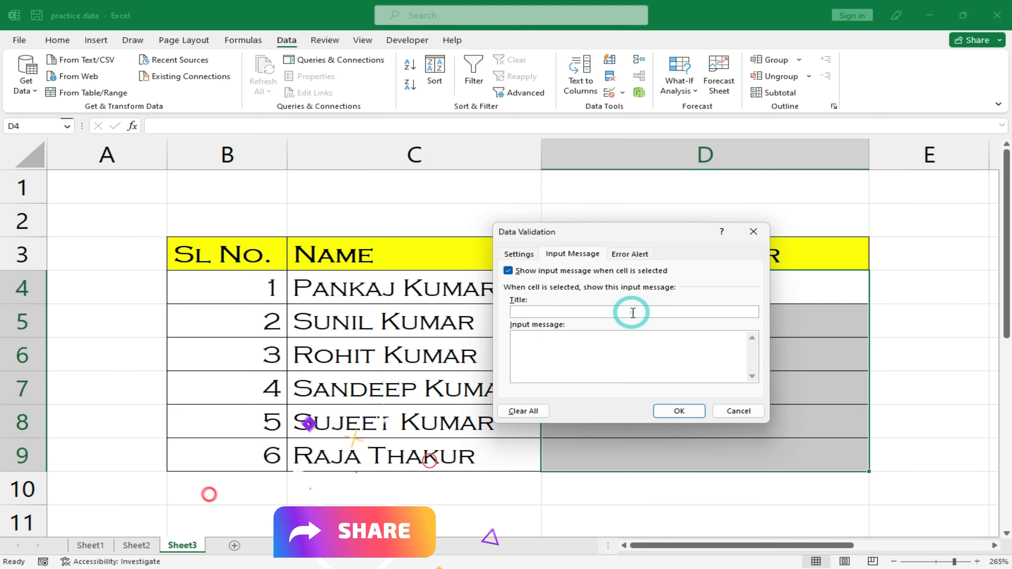
text(Info)
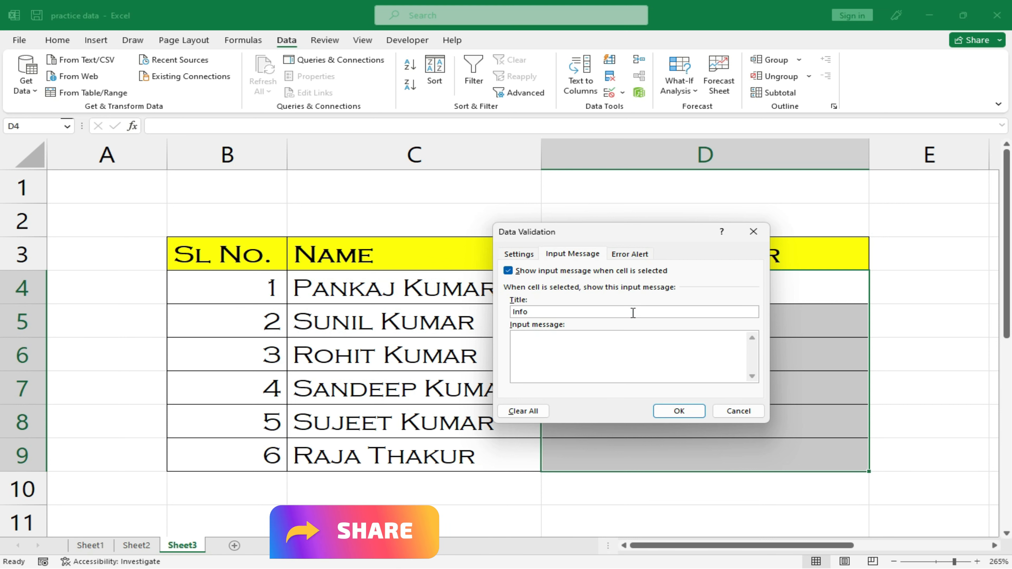
text(...)
click(625, 371)
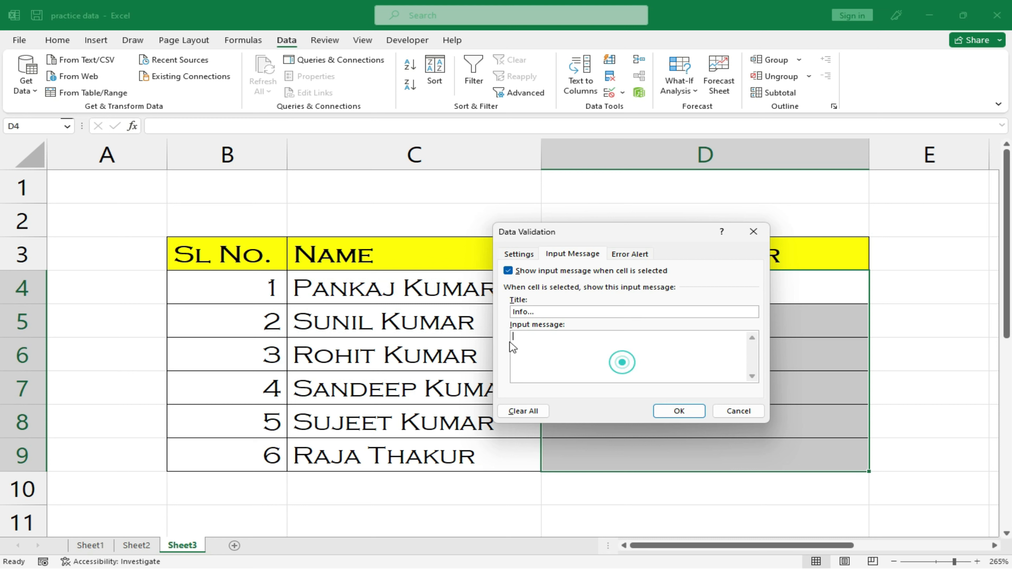
text(Pleaase Enter Only Number Format)
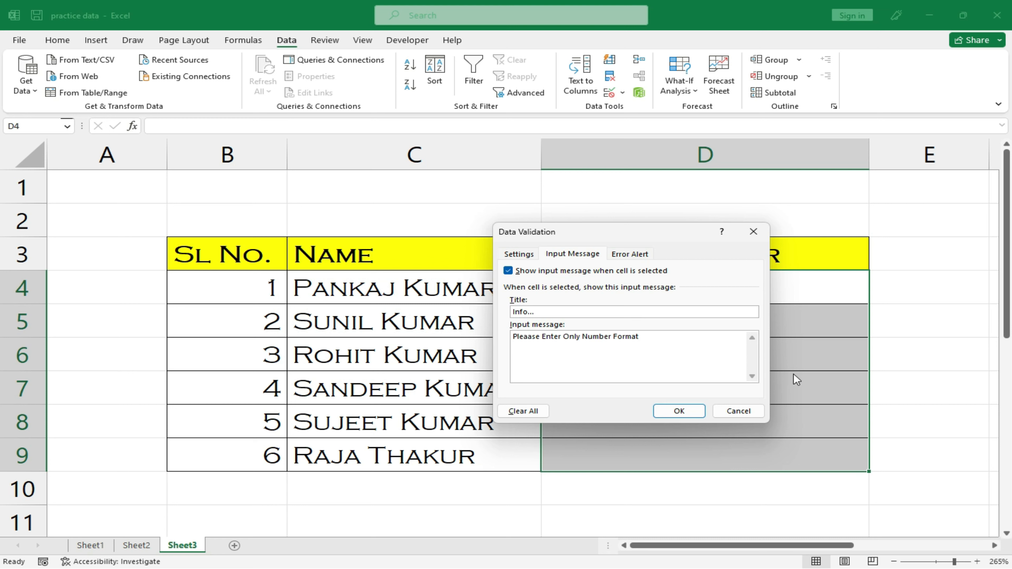
click(691, 410)
click(937, 421)
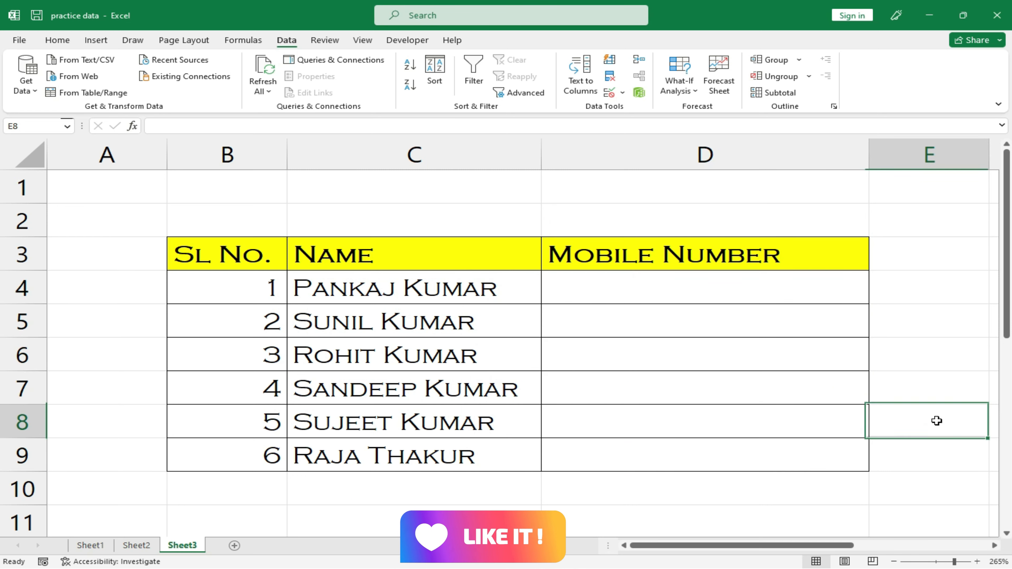
- Check the input message on several Mobile Number cells, including D4, D6, D7 and D8
click(721, 292)
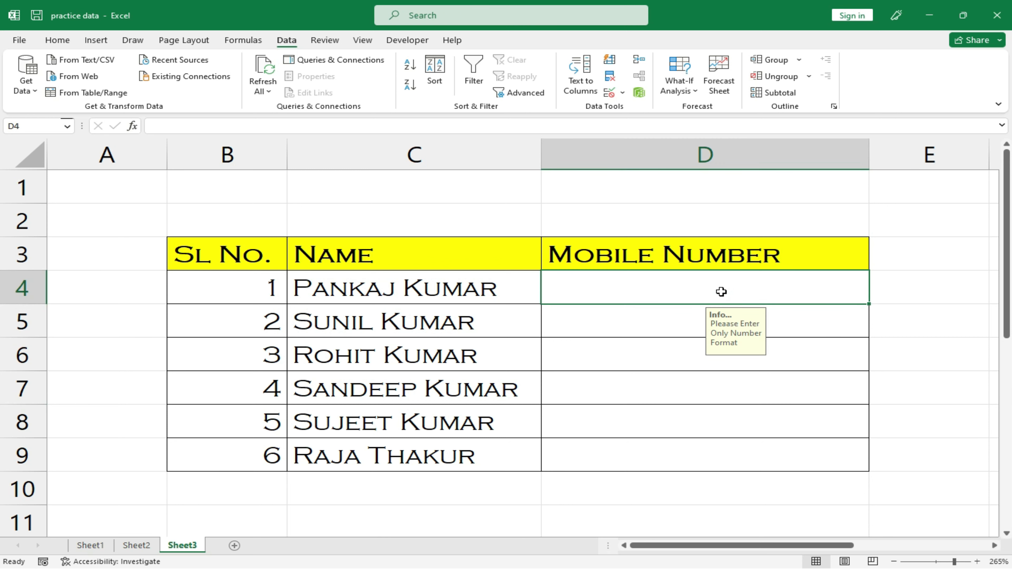
click(687, 364)
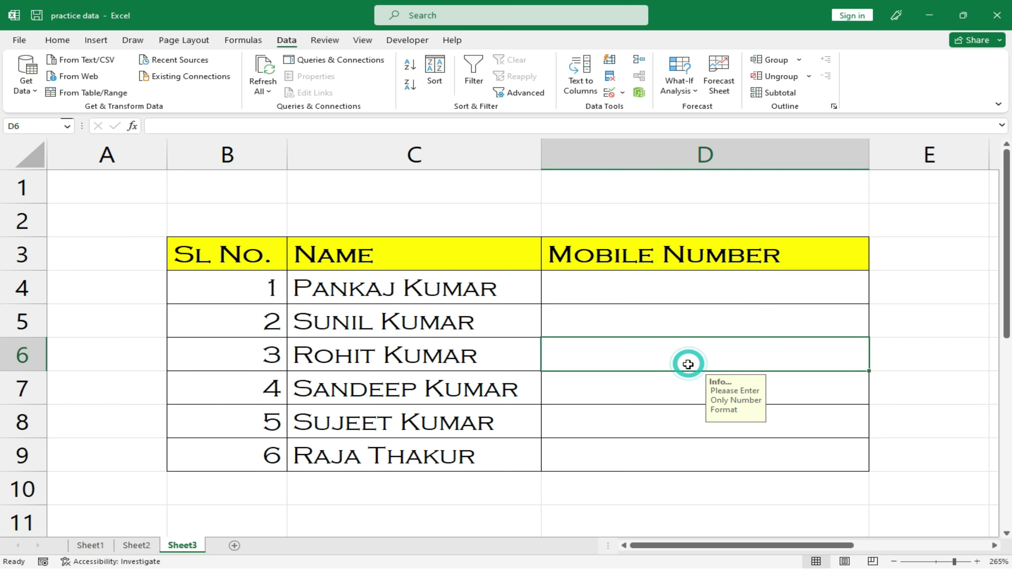
click(668, 391)
click(671, 424)
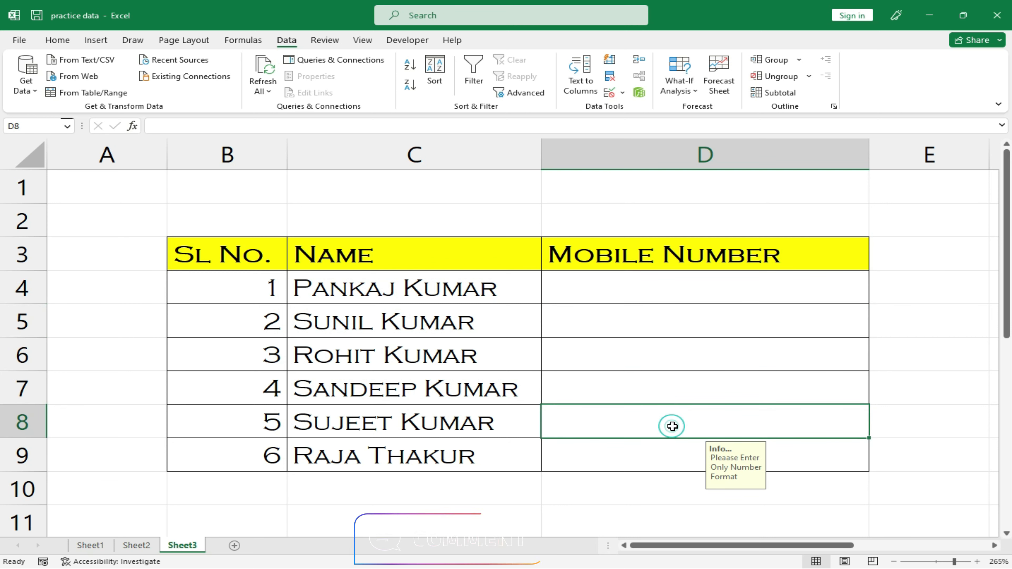
click(708, 360)
click(685, 391)
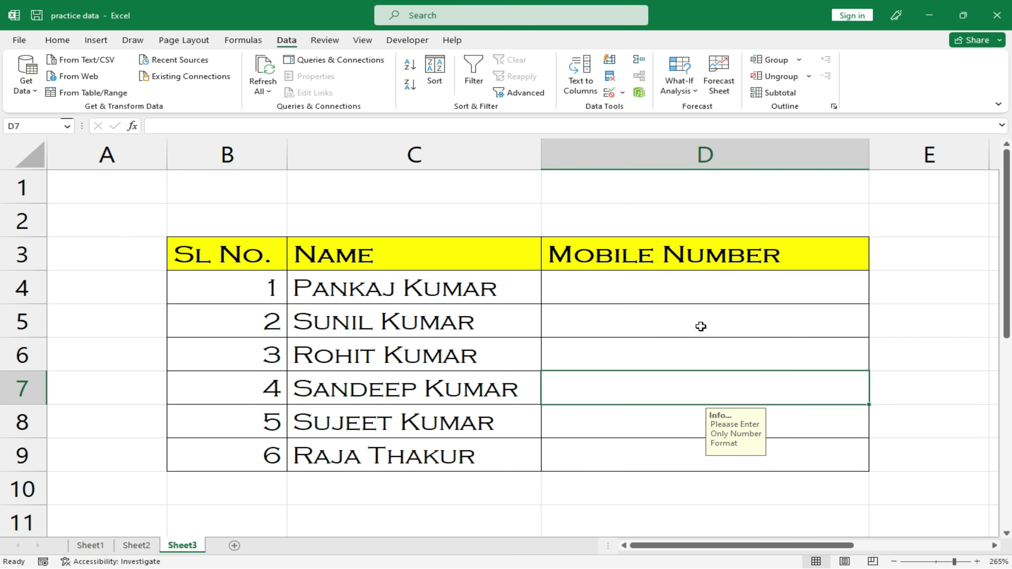
- Clear all data validation from the Mobile Number cells D4:D9, and check individual cells for the input message
drag(725, 284, 691, 452)
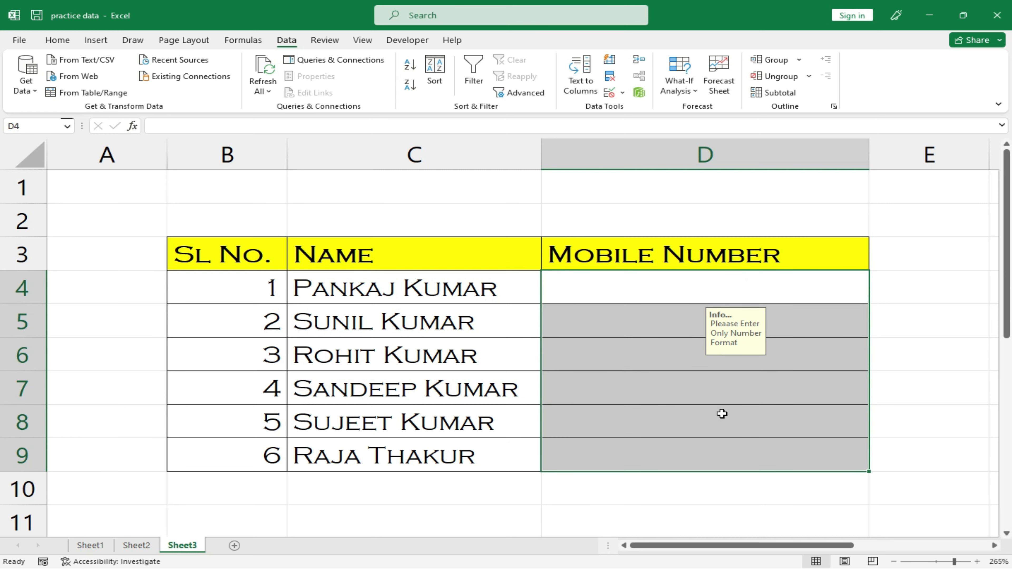
click(625, 93)
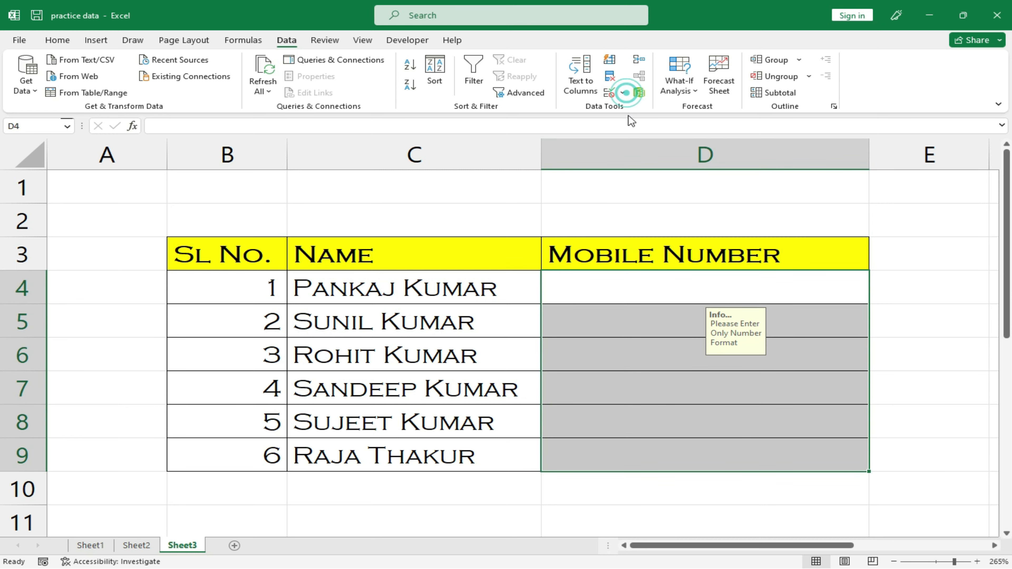
click(635, 107)
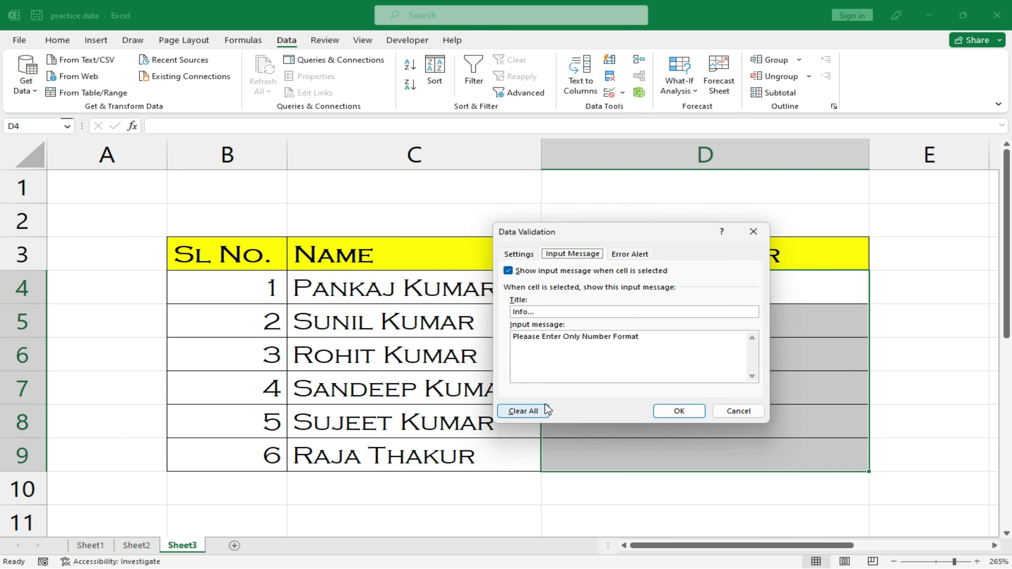
click(535, 412)
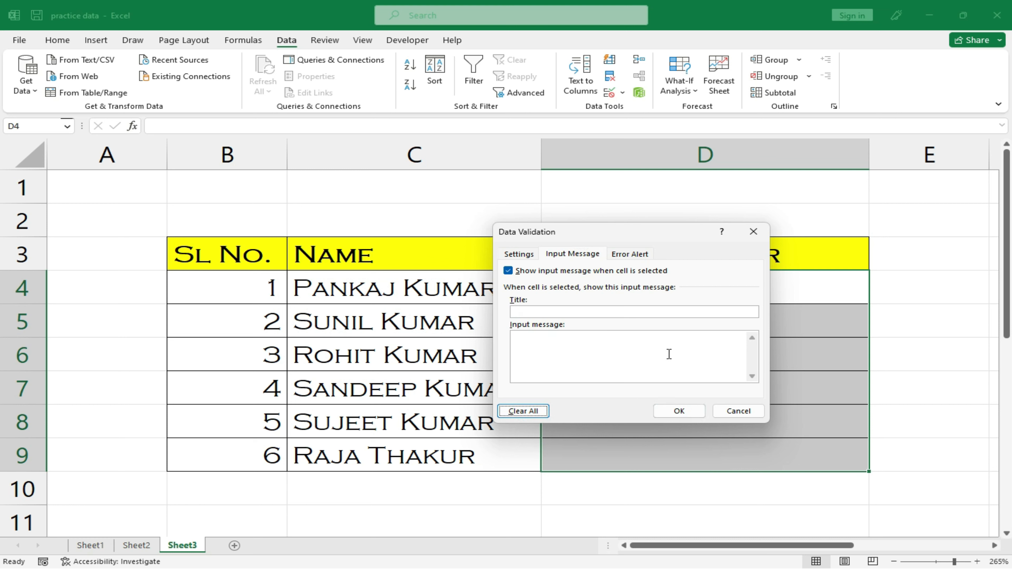
click(673, 414)
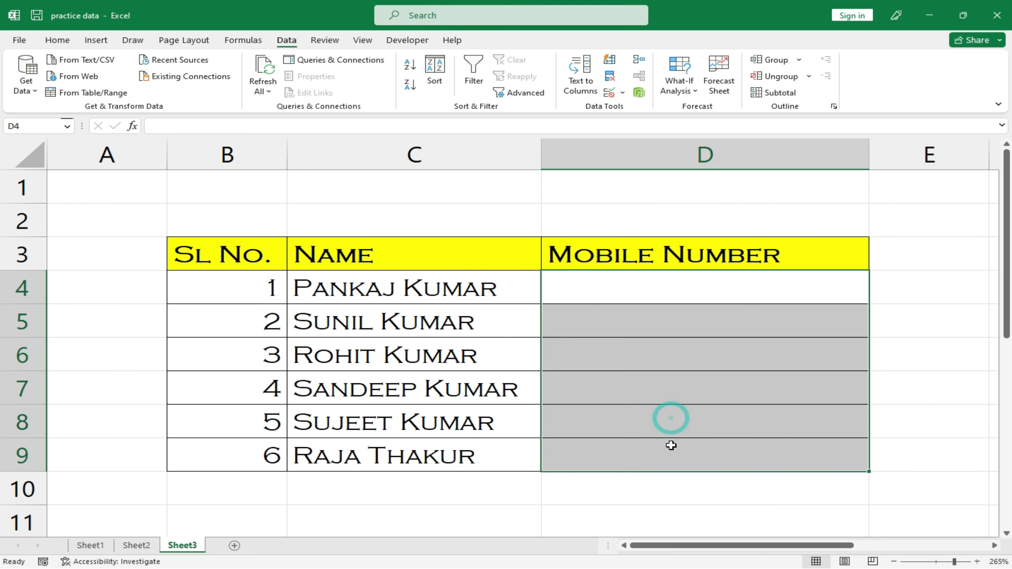
click(702, 414)
click(718, 330)
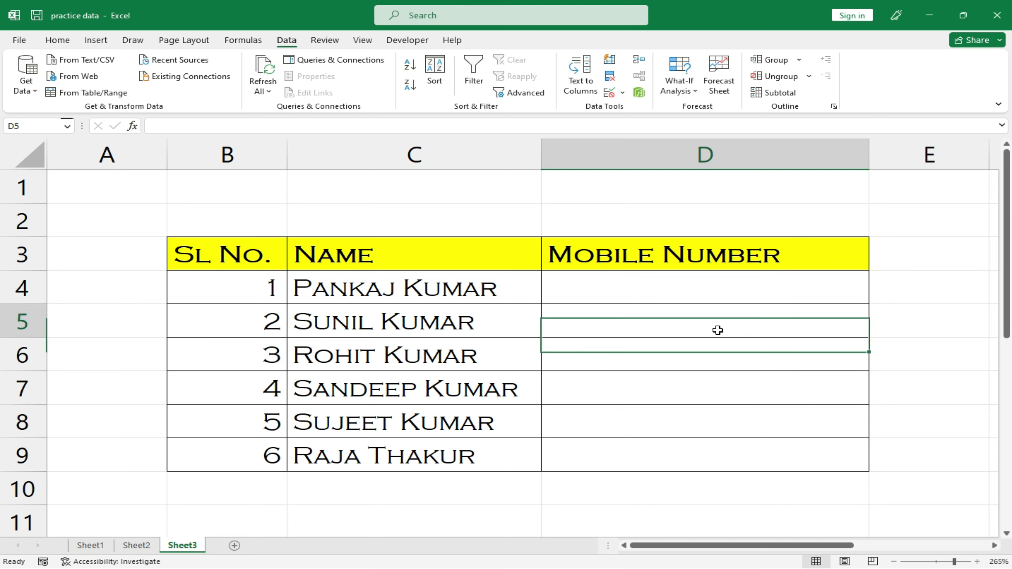
click(736, 288)
click(723, 425)
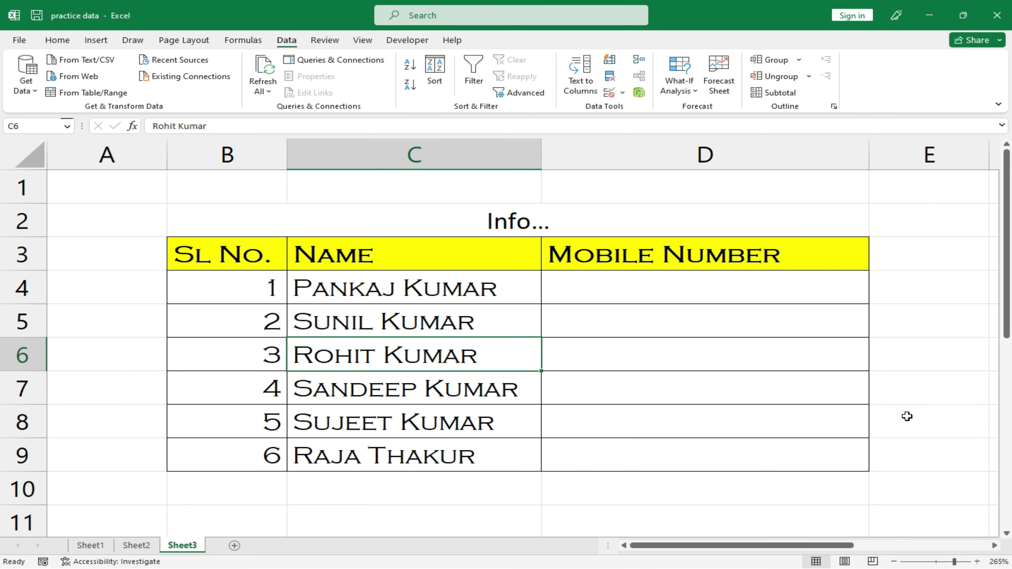
click(895, 367)
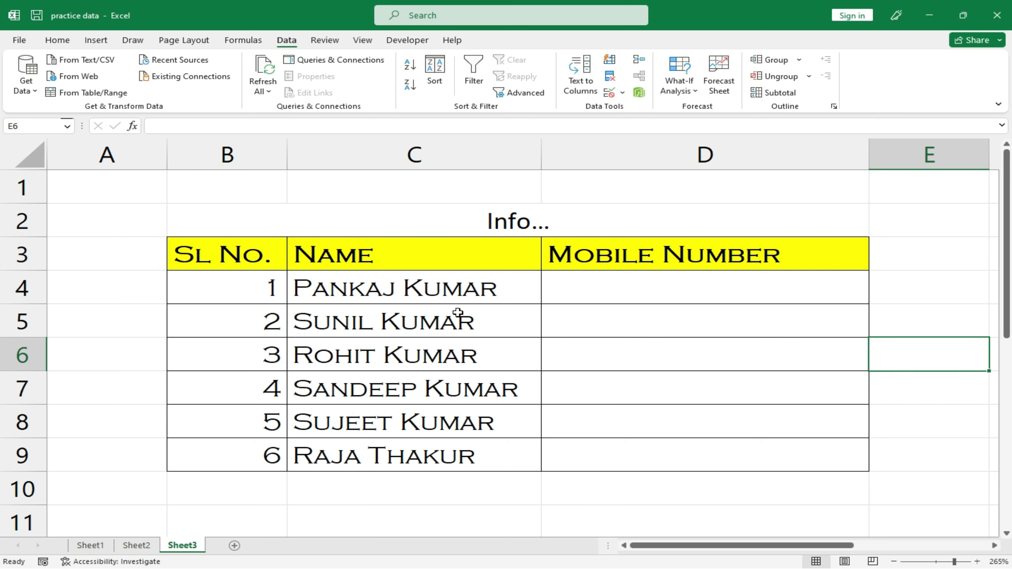
- Check cells B2, C2 and D2 individually to examine whether the "Info..." heading sits in merged or separate cells
click(459, 222)
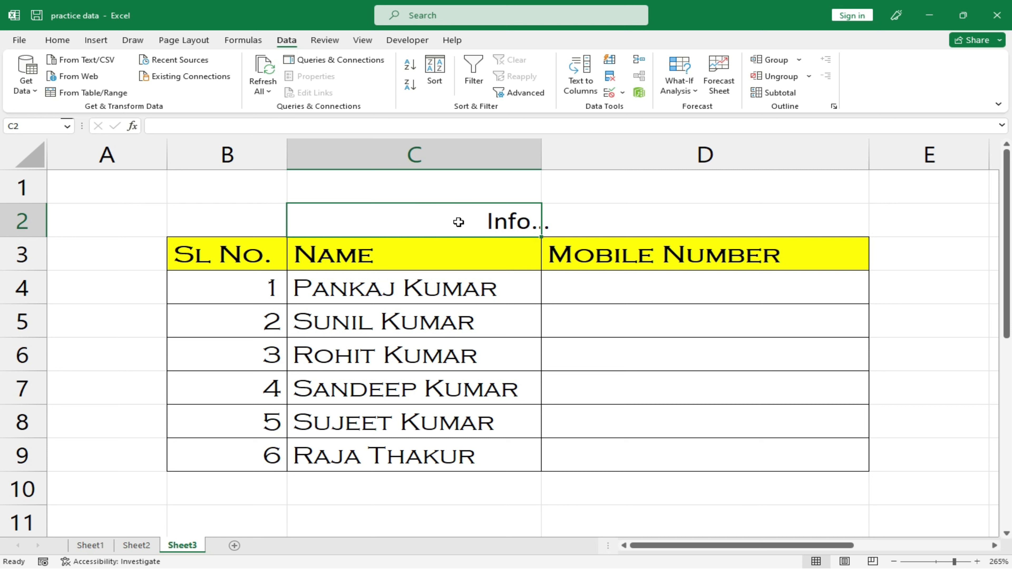
click(650, 224)
click(243, 217)
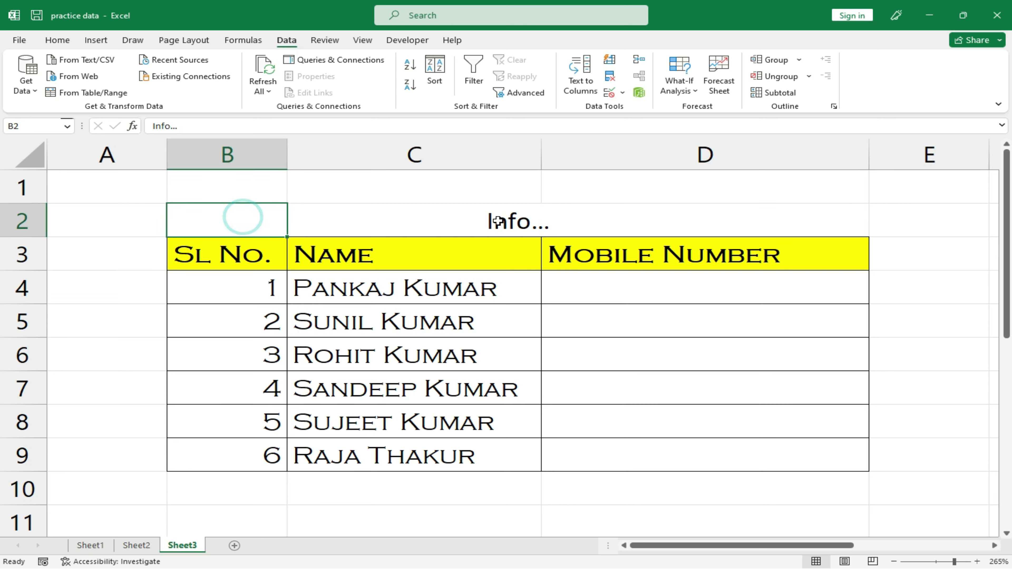
click(601, 219)
click(312, 210)
click(212, 208)
click(331, 213)
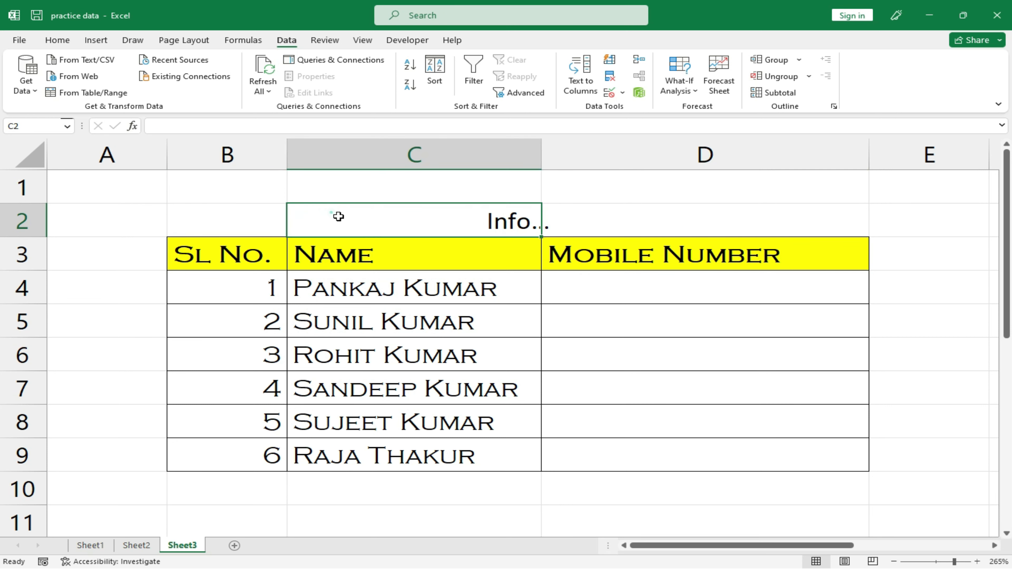
click(594, 229)
click(420, 239)
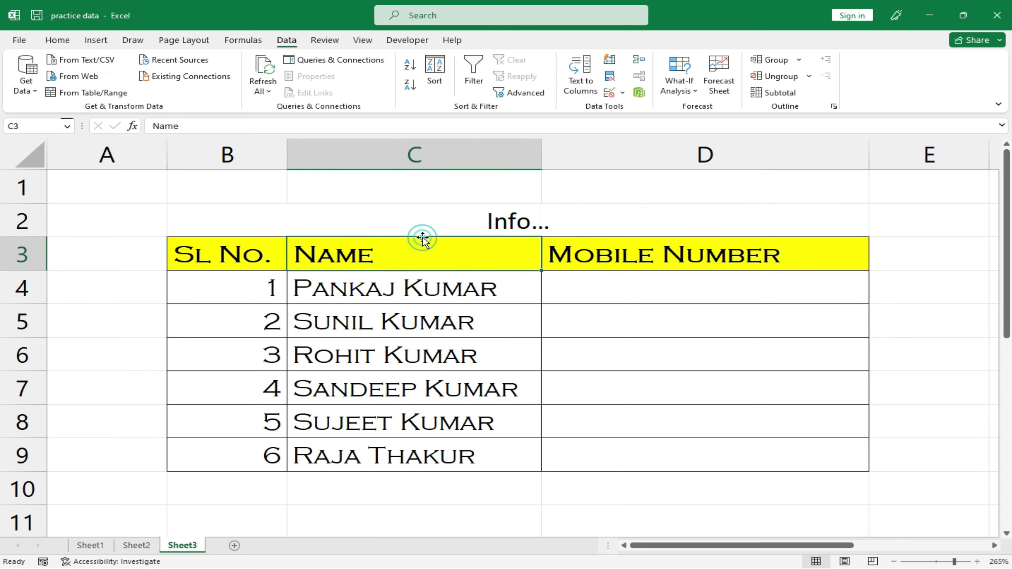
click(416, 221)
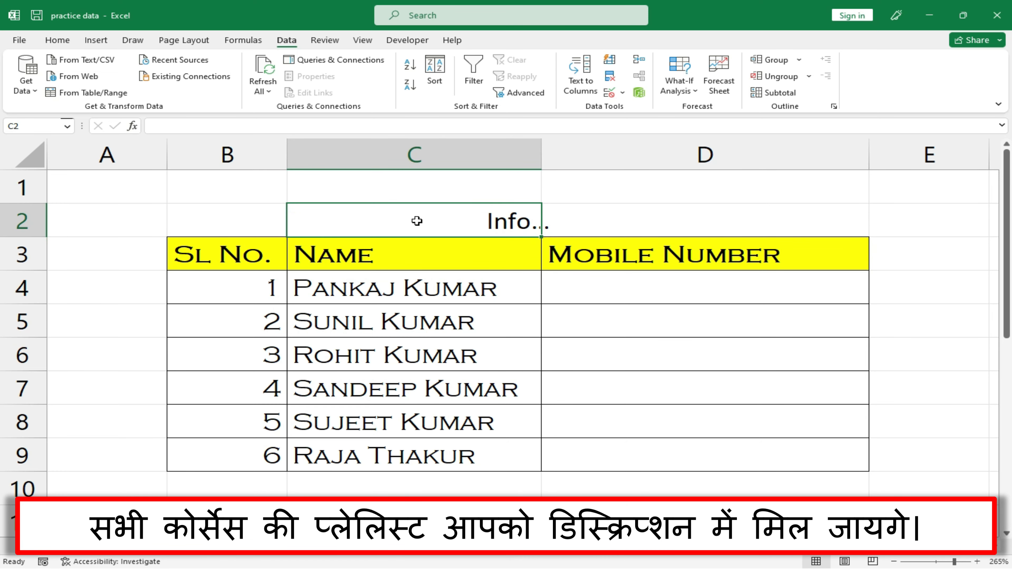
click(625, 221)
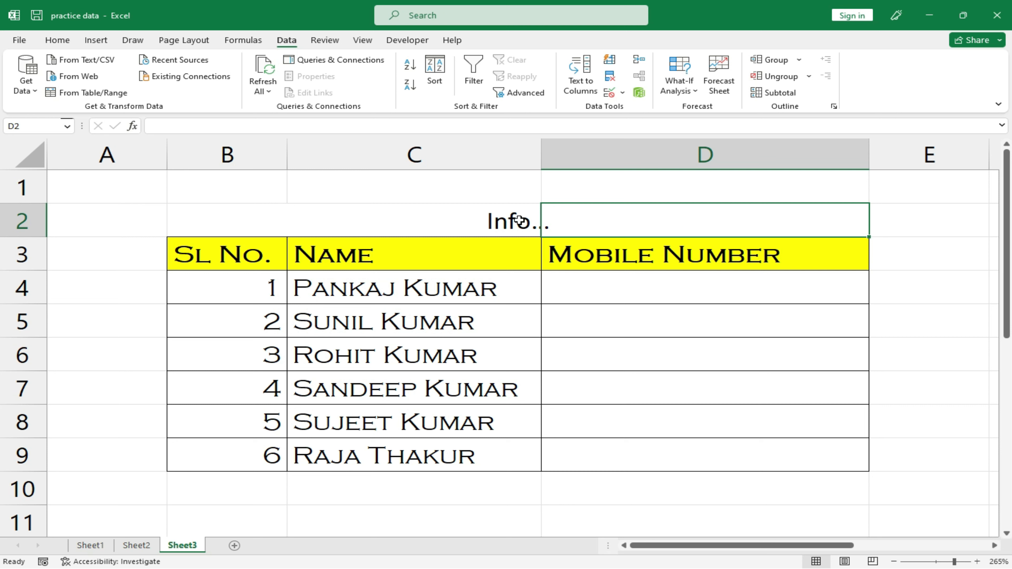
click(506, 217)
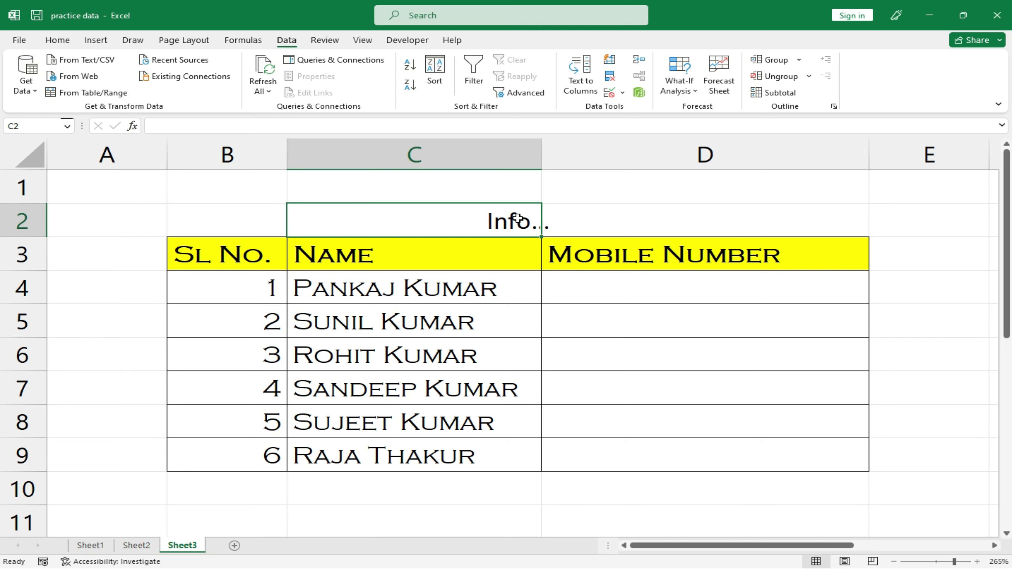
click(607, 205)
click(519, 219)
click(498, 196)
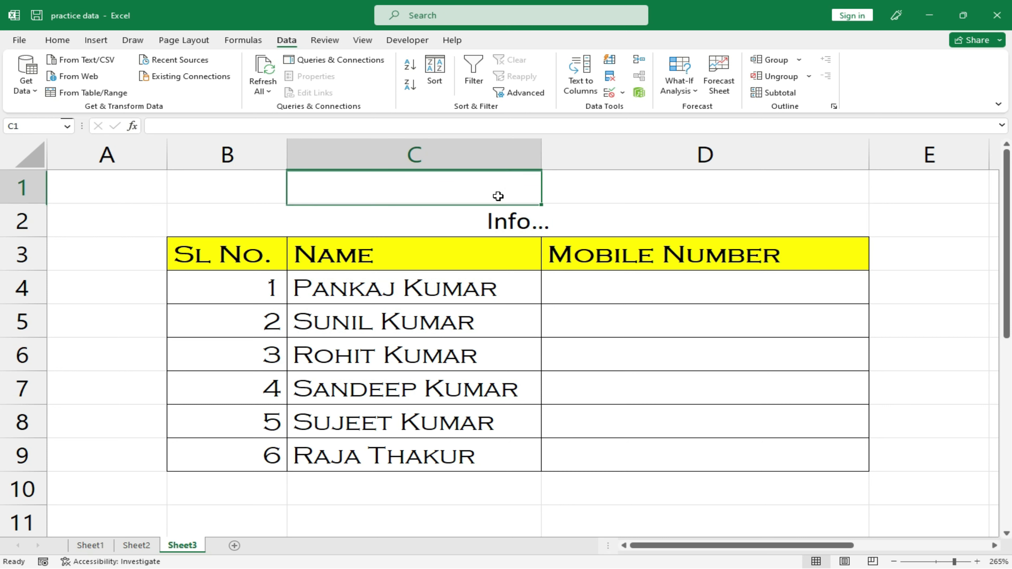
click(689, 217)
click(500, 218)
click(609, 223)
click(264, 209)
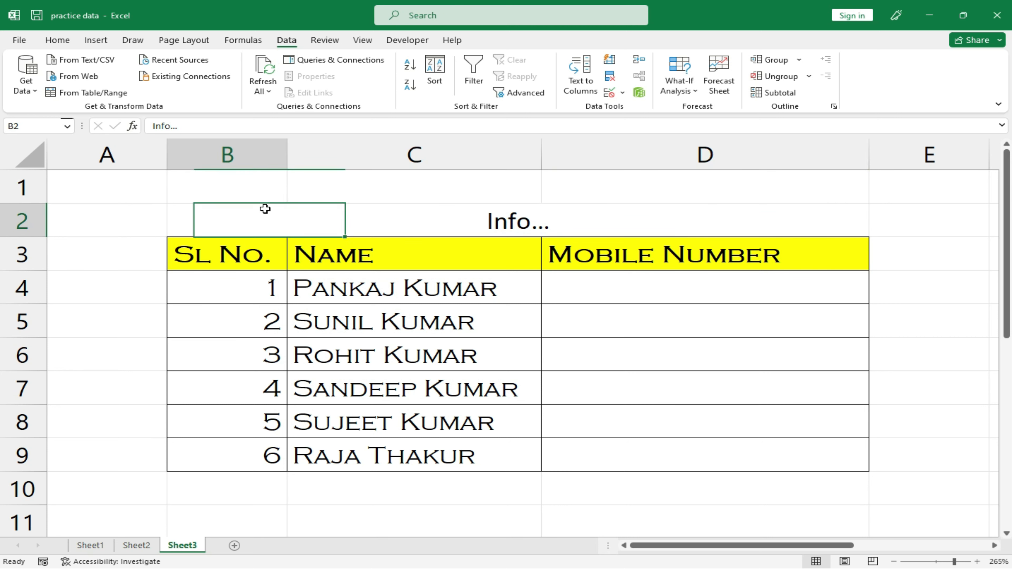
click(265, 192)
click(626, 191)
click(685, 223)
click(529, 226)
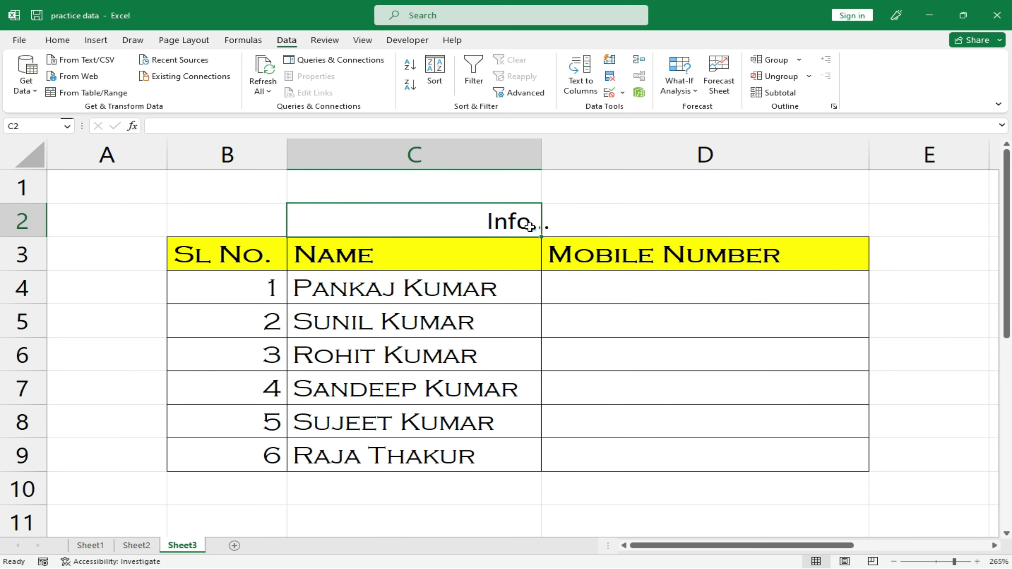
click(623, 227)
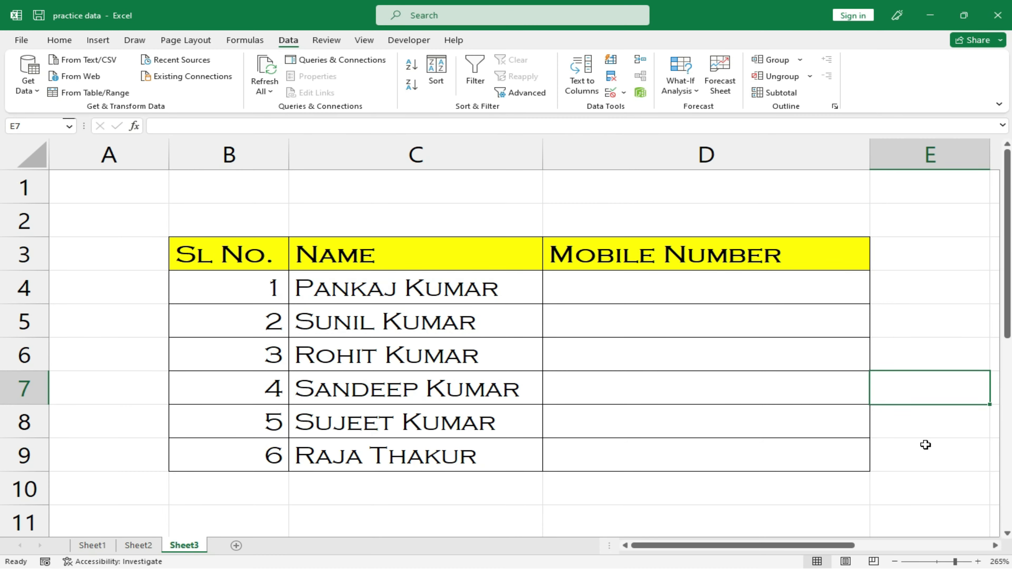
- Enter the heading "Info..." in cell B2 above the Sl No. column
click(260, 230)
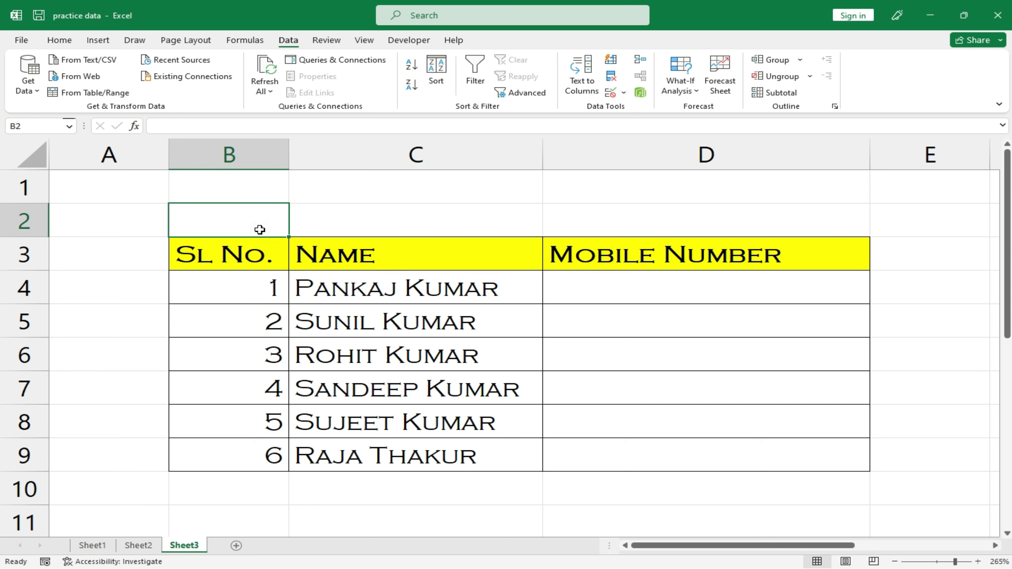
text(In)
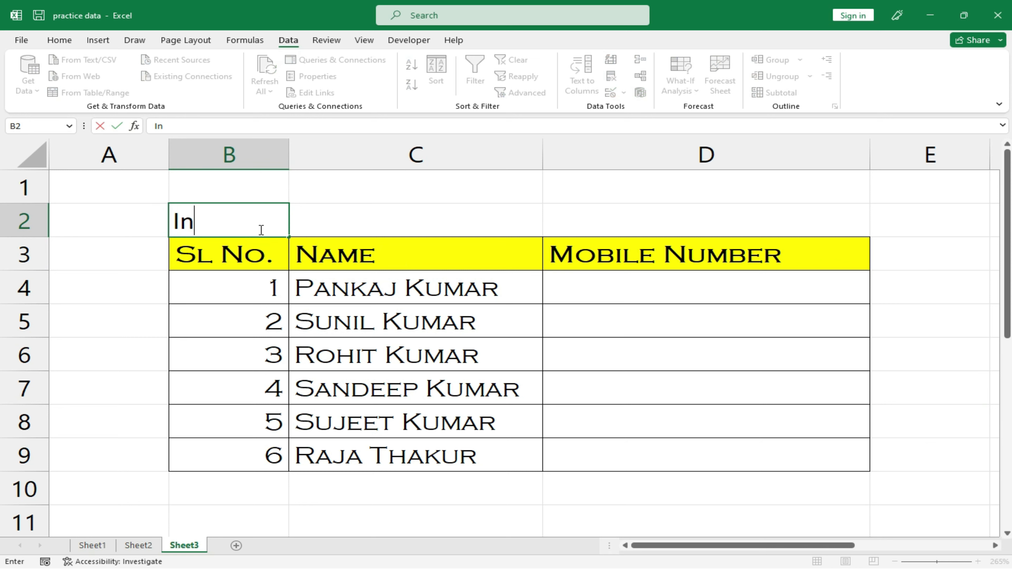
text(fo...)
click(301, 275)
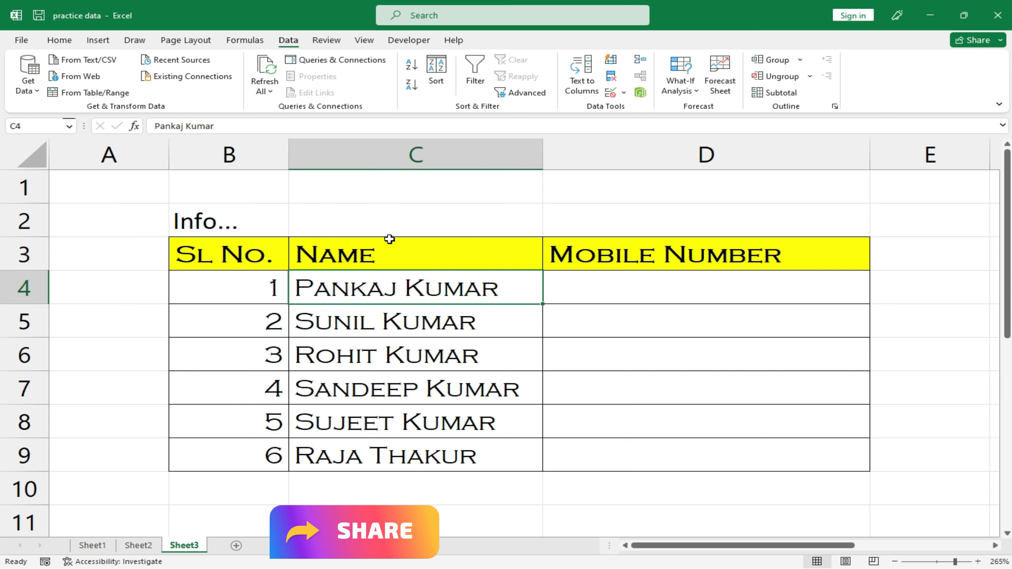
- Format B2:D2 with Center Across Selection horizontal alignment so the "Info..." heading spans the table without merging cells
drag(228, 219, 790, 230)
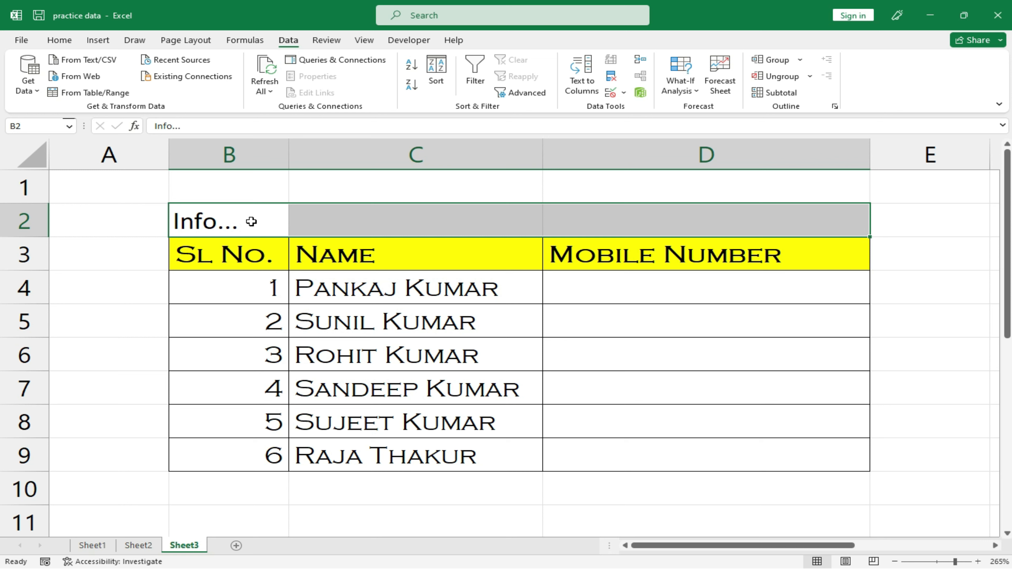
right_click(230, 229)
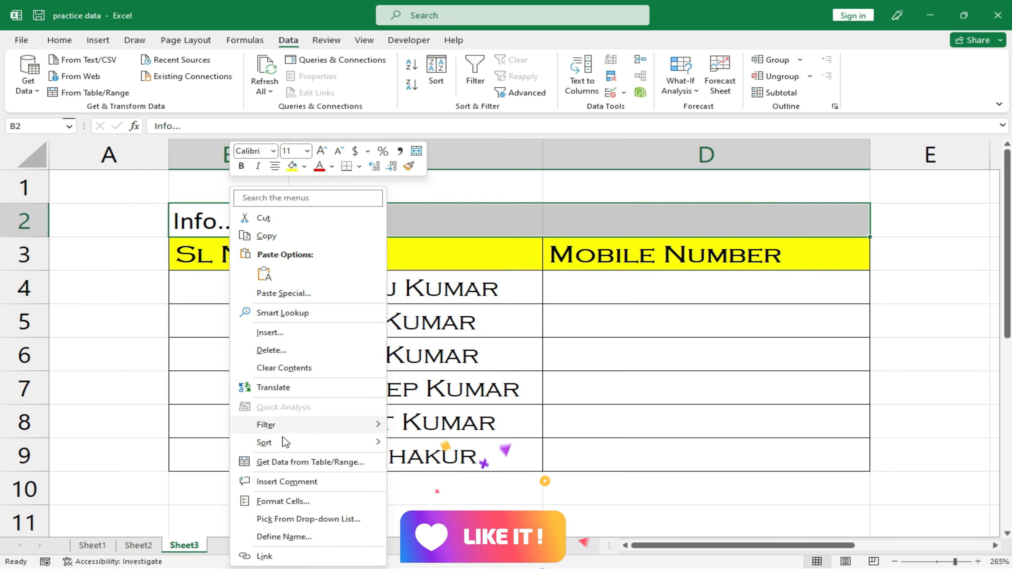
click(293, 503)
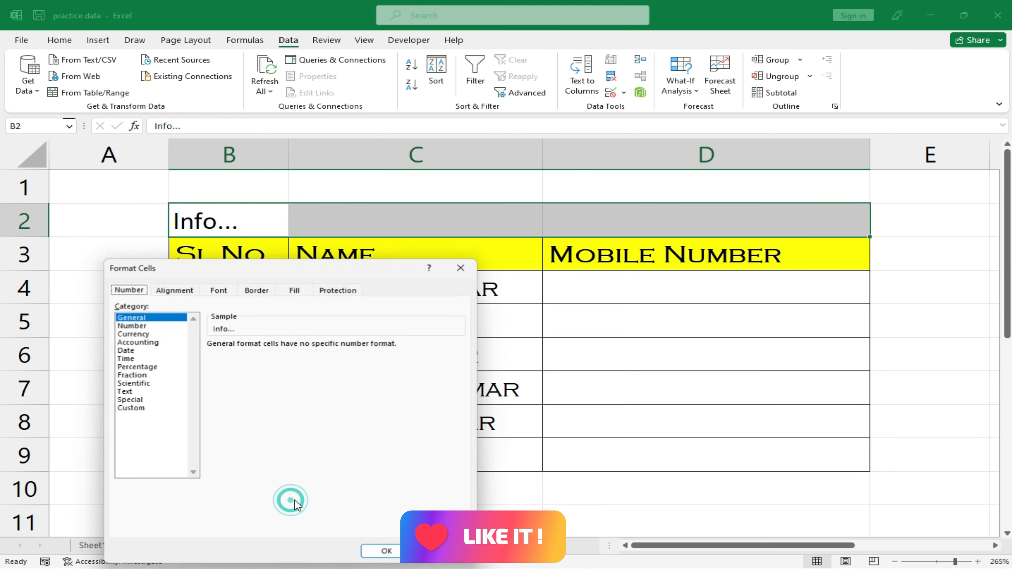
drag(185, 266, 347, 196)
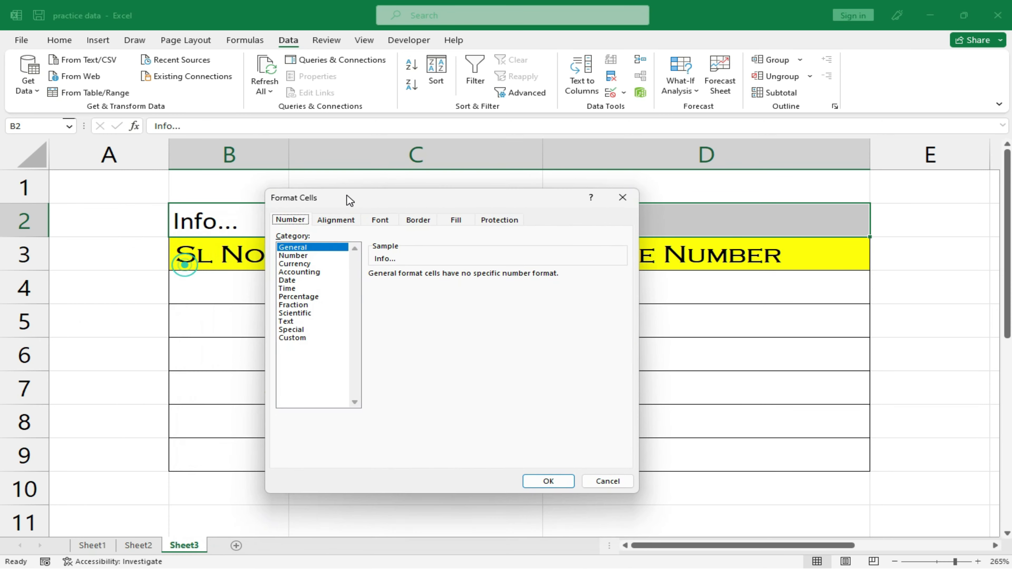
click(344, 223)
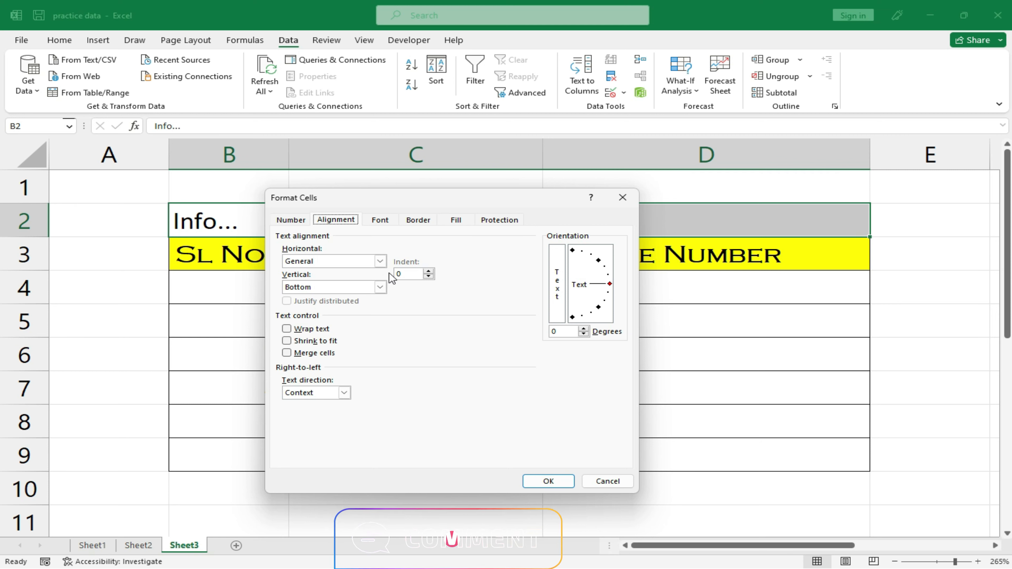
click(380, 261)
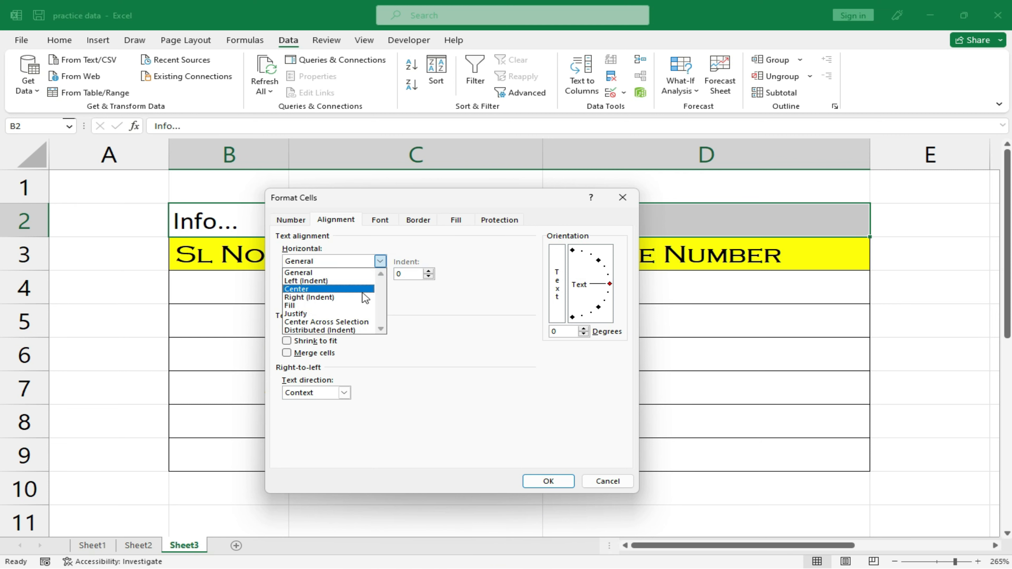
click(353, 322)
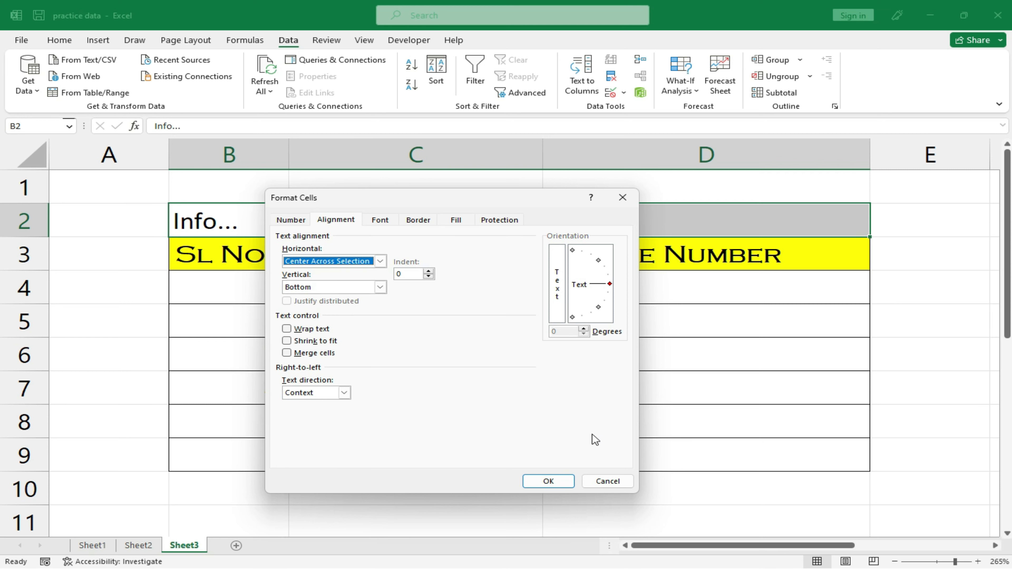
click(558, 483)
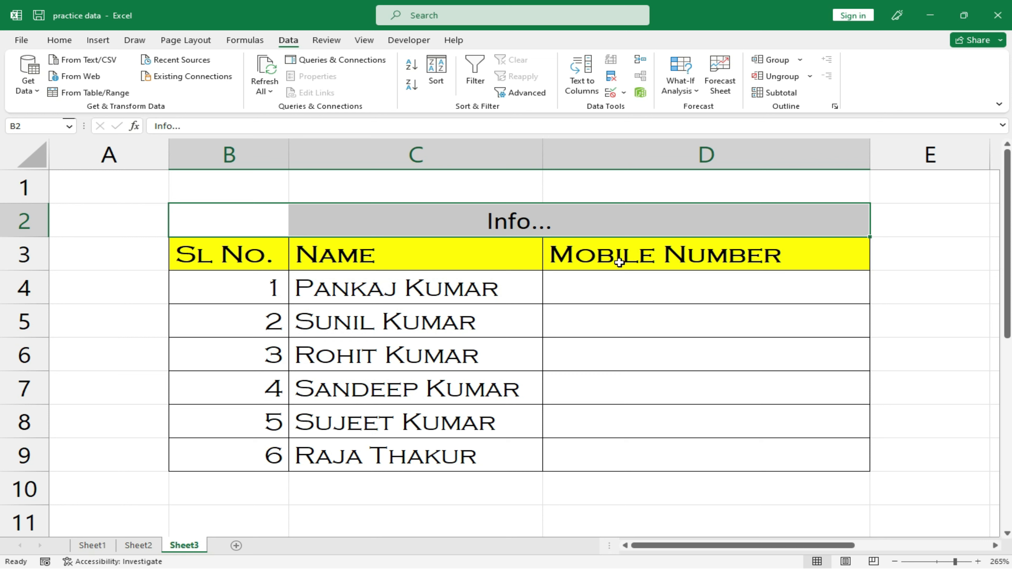
- Examine the row 2 cells B2, C2 and D2 one by one, comparing them with the separate cells in row 1
click(634, 339)
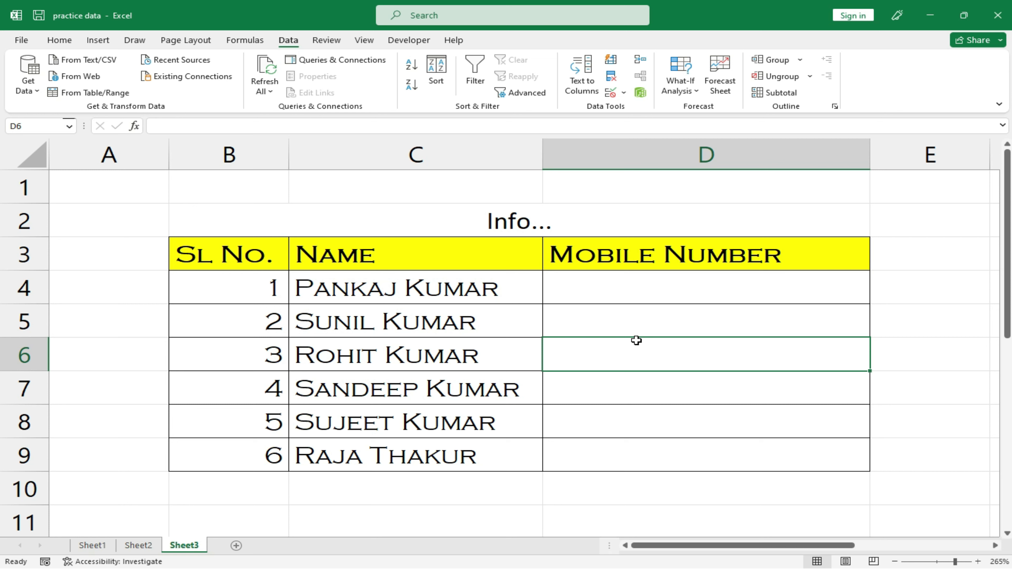
click(696, 227)
click(469, 219)
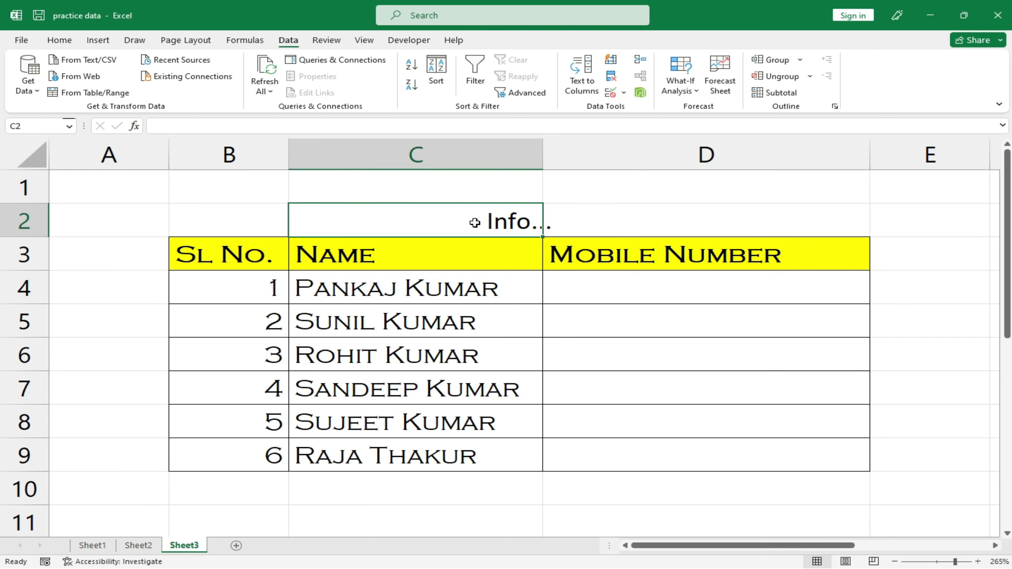
click(246, 225)
click(248, 195)
click(514, 194)
click(670, 195)
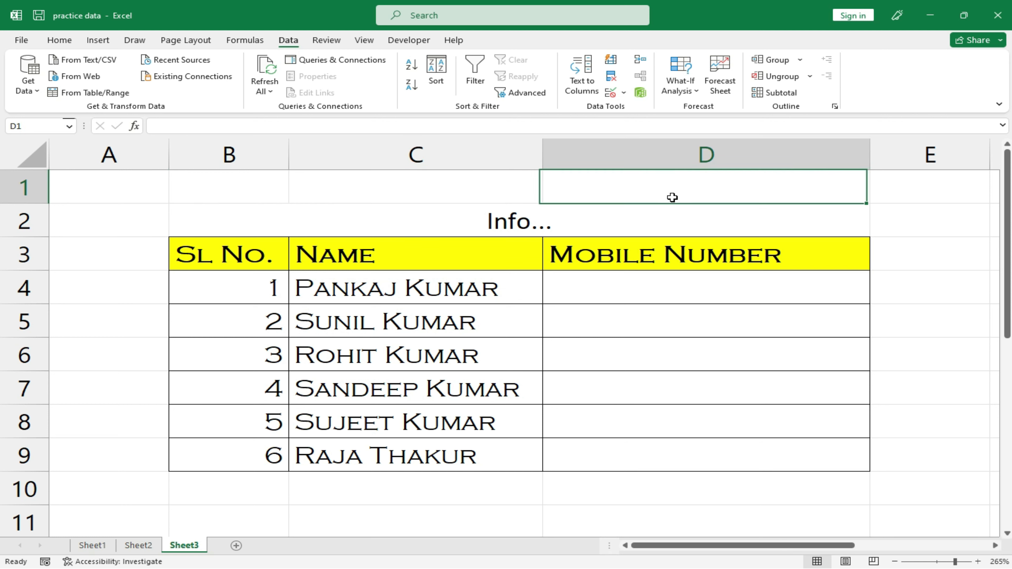
click(641, 230)
click(373, 223)
click(280, 223)
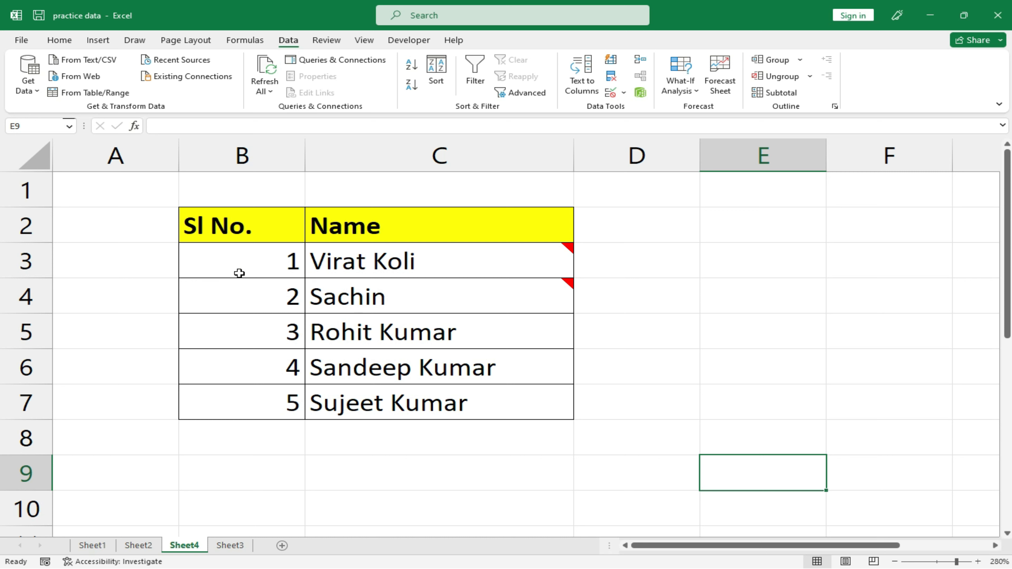
- View the existing comment on name cell C3 in Sheet4 and the empty area D2:D7 beside the table
mouse_move(406, 267)
mouse_move(532, 261)
drag(659, 221, 655, 406)
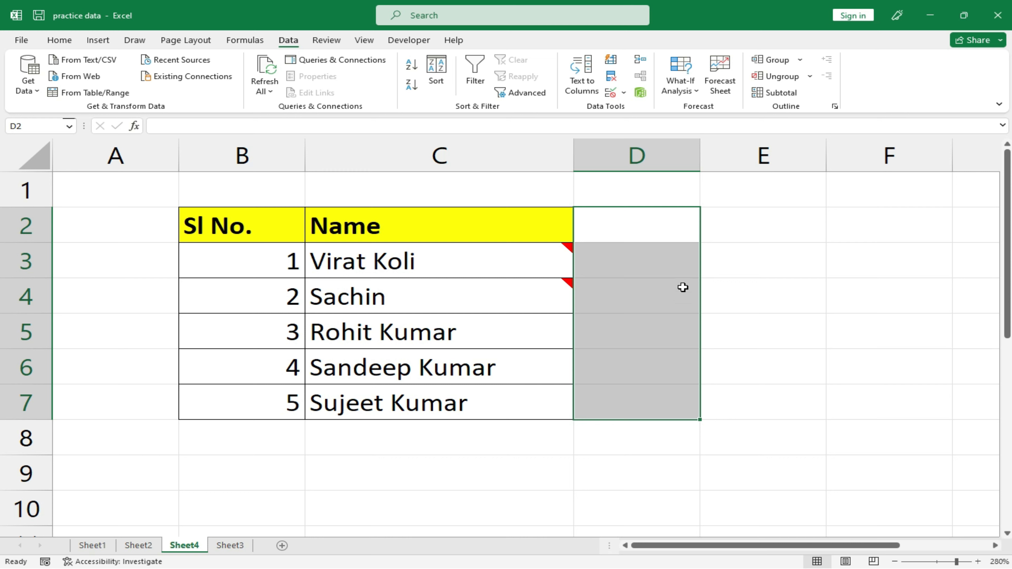
click(782, 386)
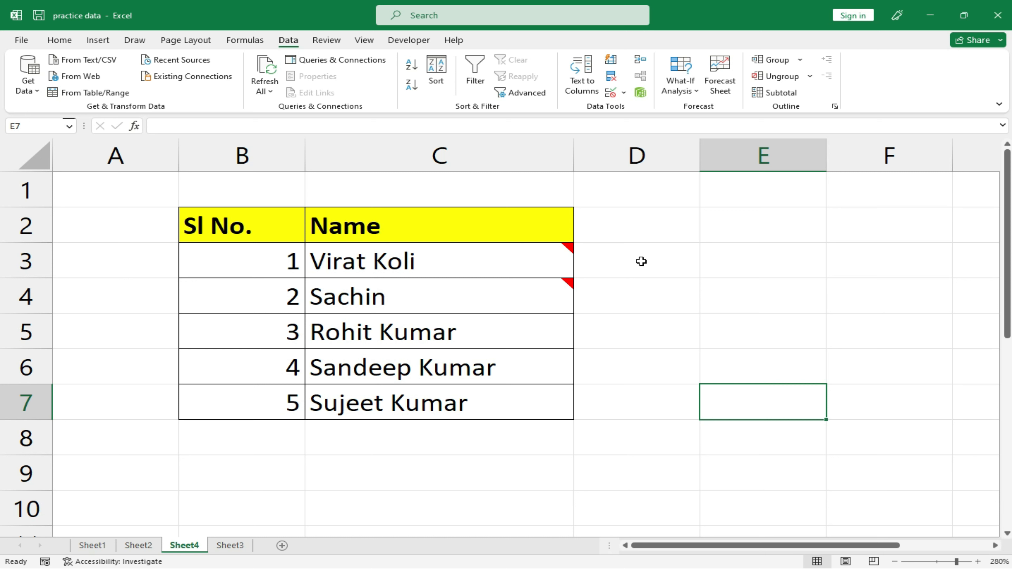
mouse_move(511, 264)
- Insert a comment on name cell C5 and delete the default author name from it
click(474, 339)
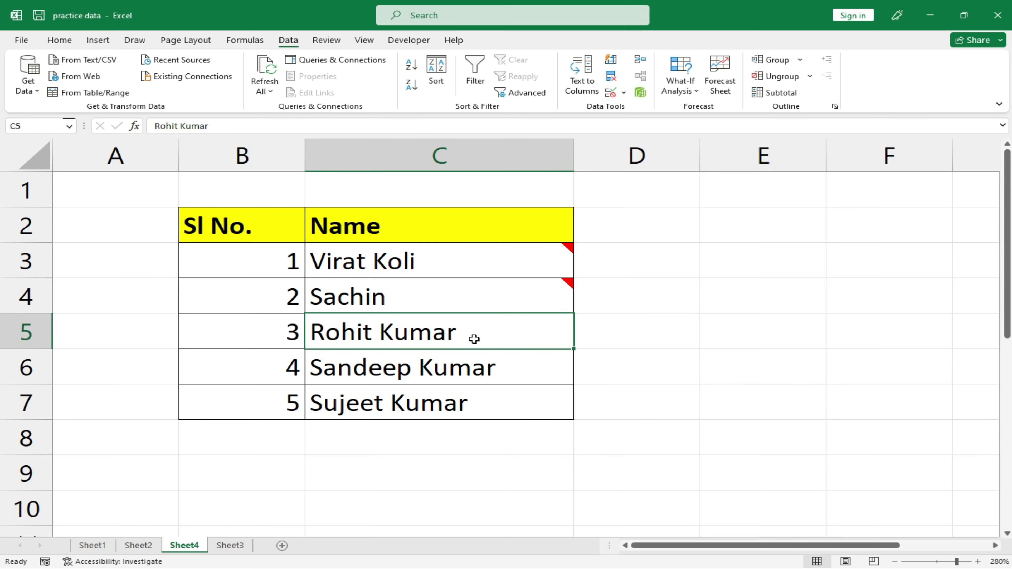
right_click(475, 339)
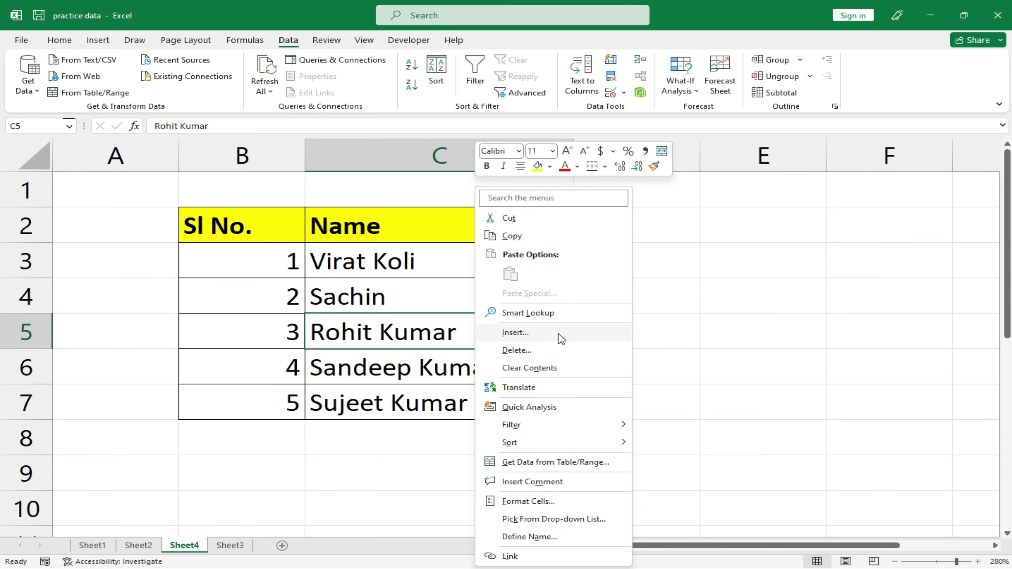
click(576, 481)
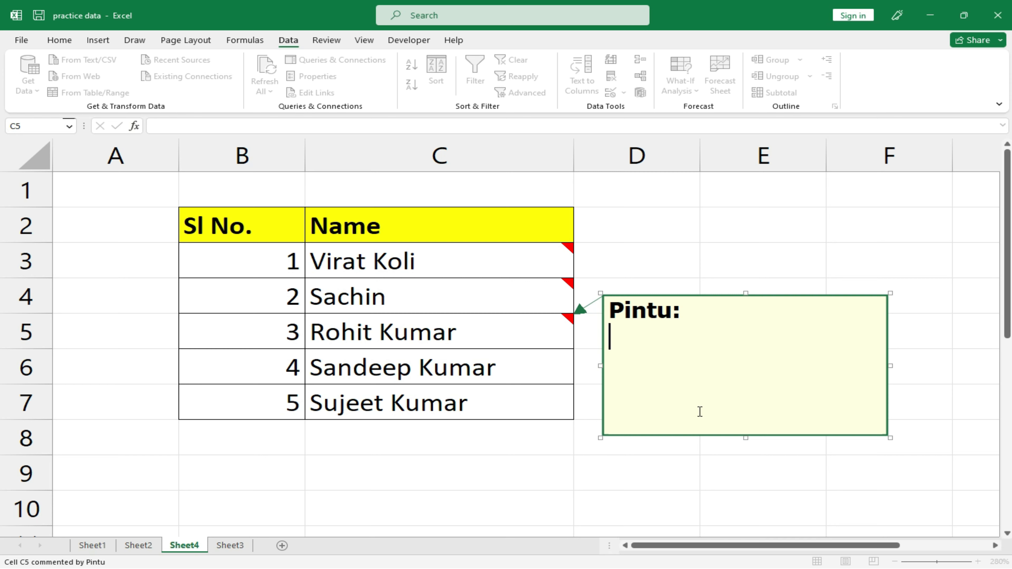
key(BackSpace)
key(BackSpace)
key(BackSpace)
key(BackSpace)
key(BackSpace)
key(BackSpace)
key(BackSpace)
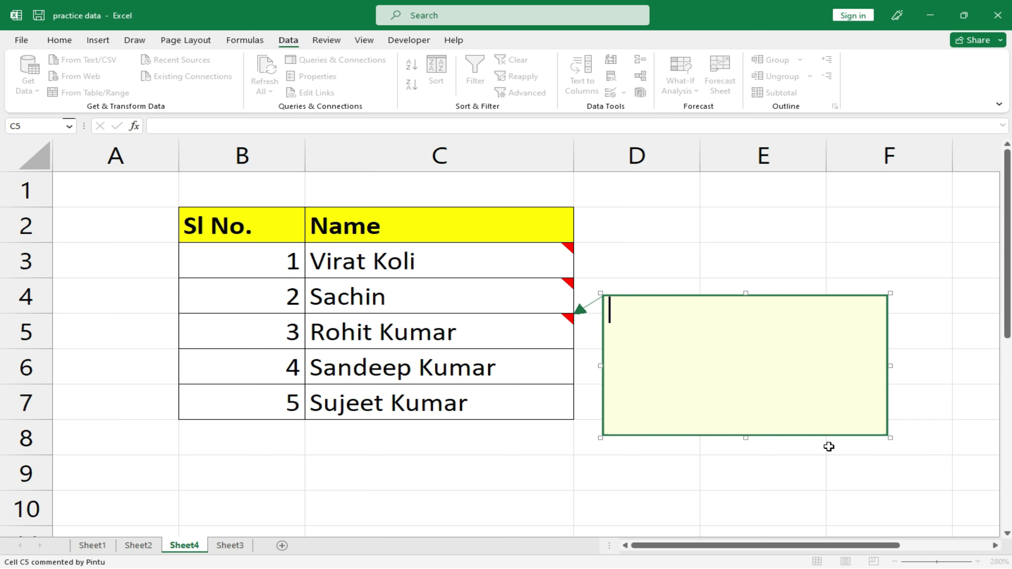
- Open the fill effects for the fill color of the comment on cell C5
click(749, 439)
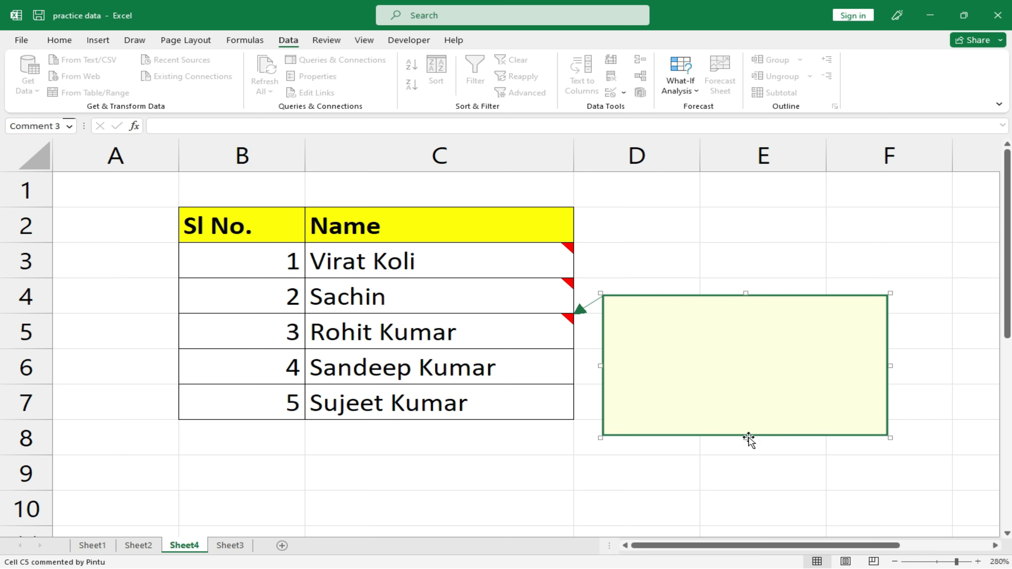
right_click(748, 437)
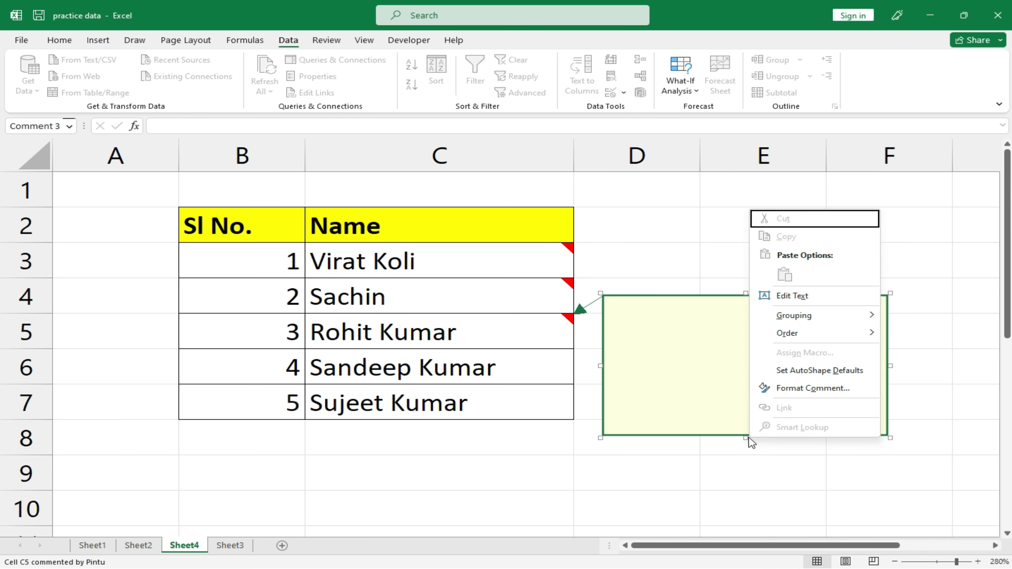
click(849, 387)
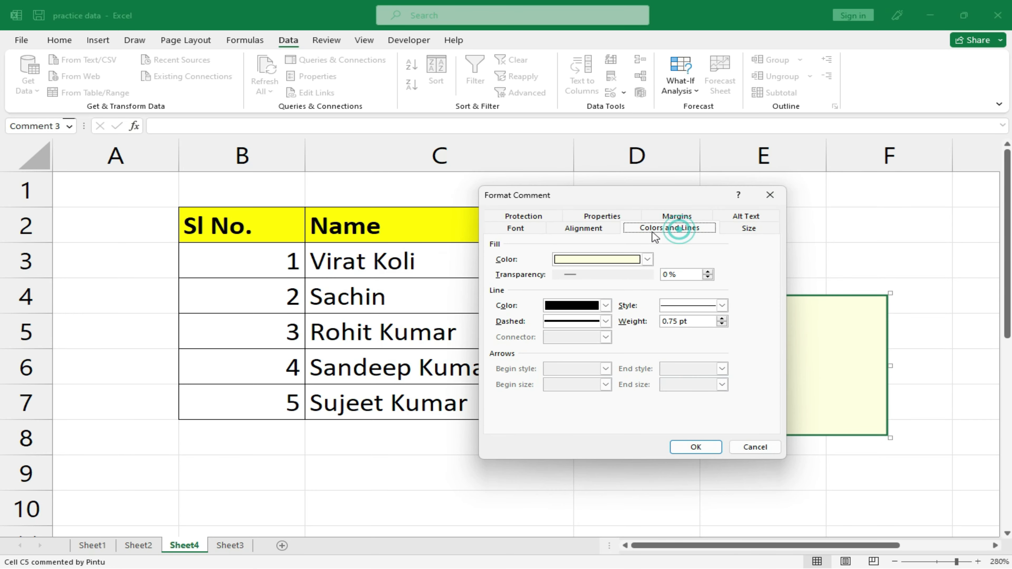
click(647, 259)
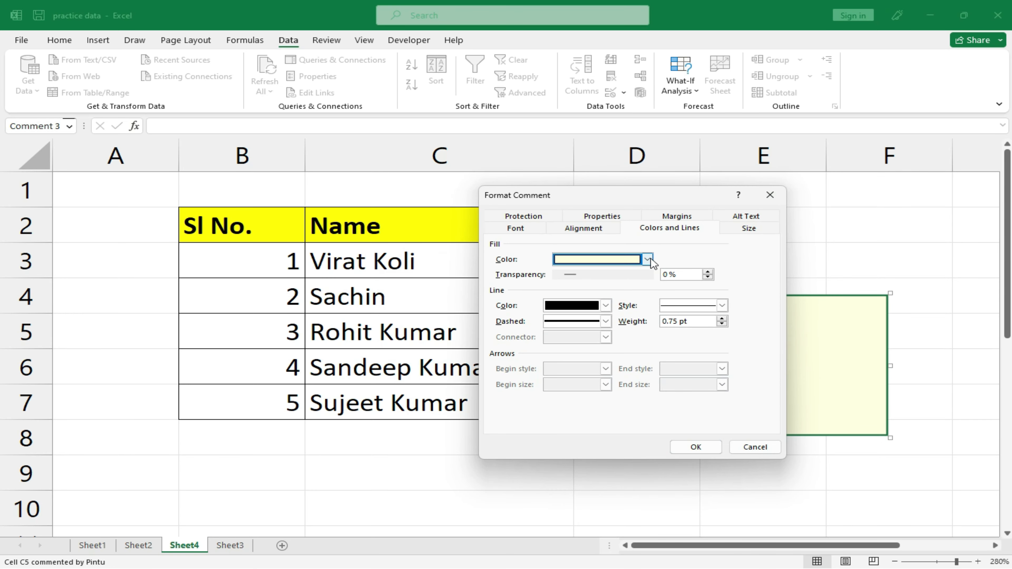
click(647, 260)
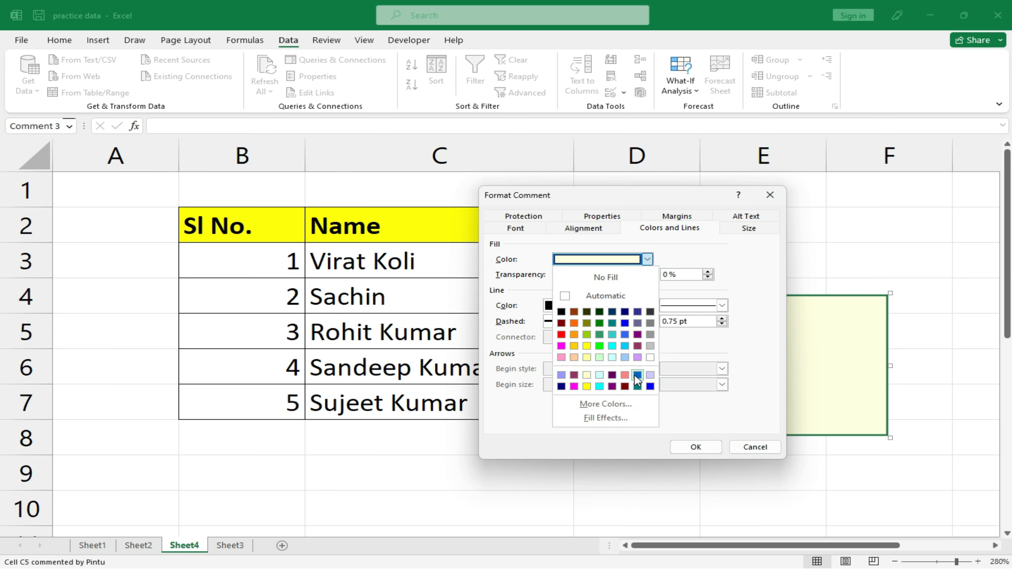
click(603, 418)
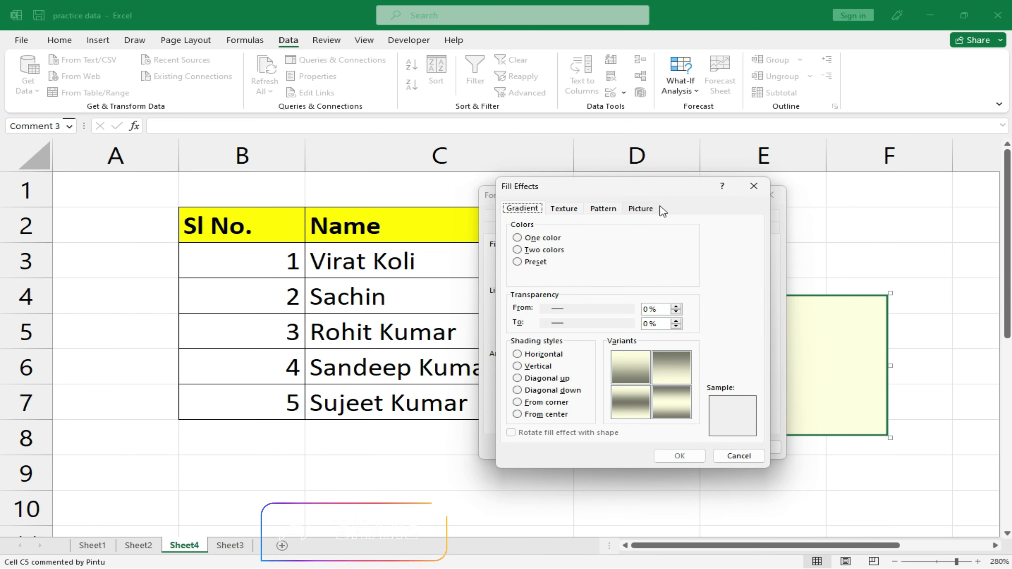
click(644, 209)
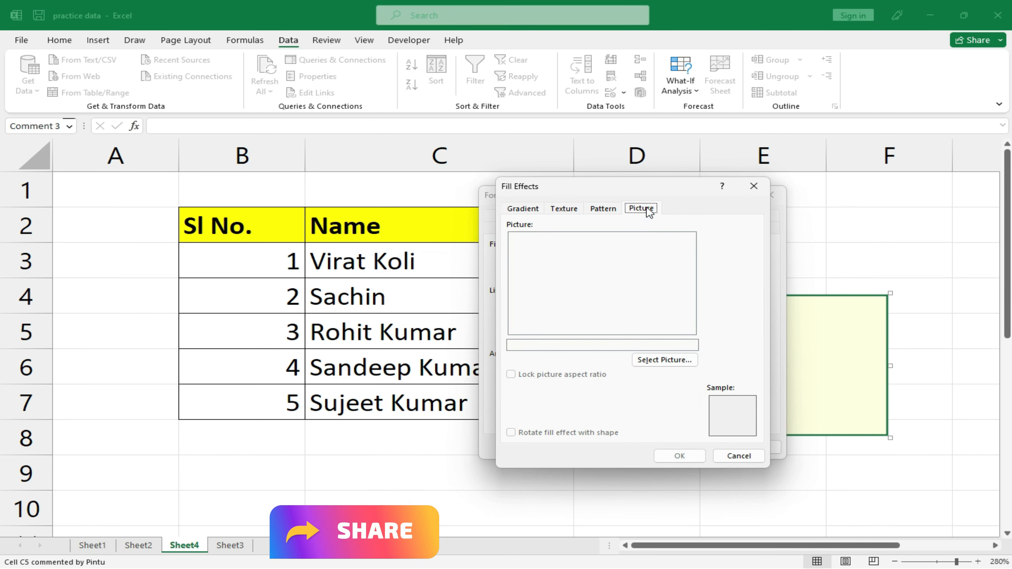
click(661, 359)
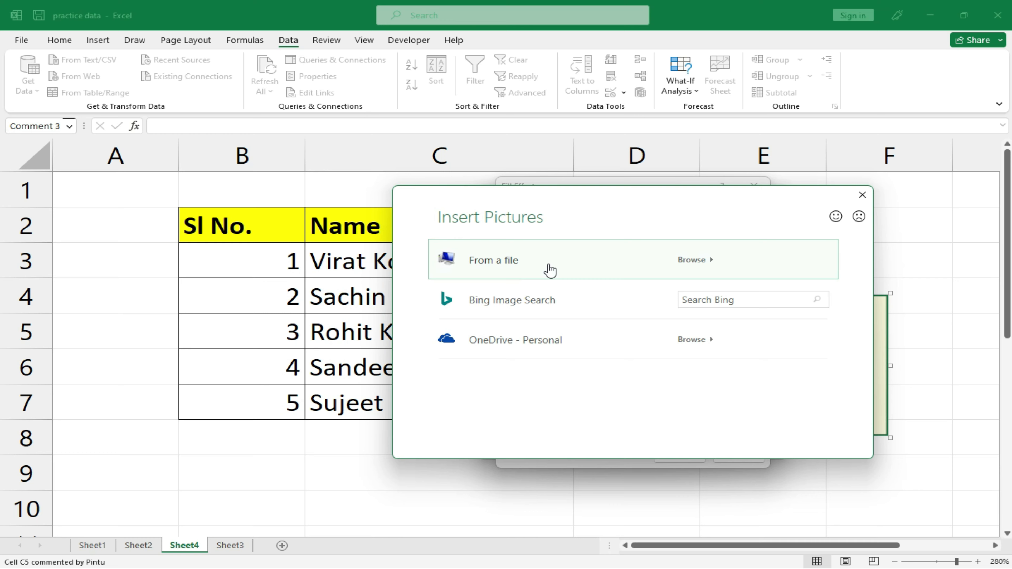
click(552, 262)
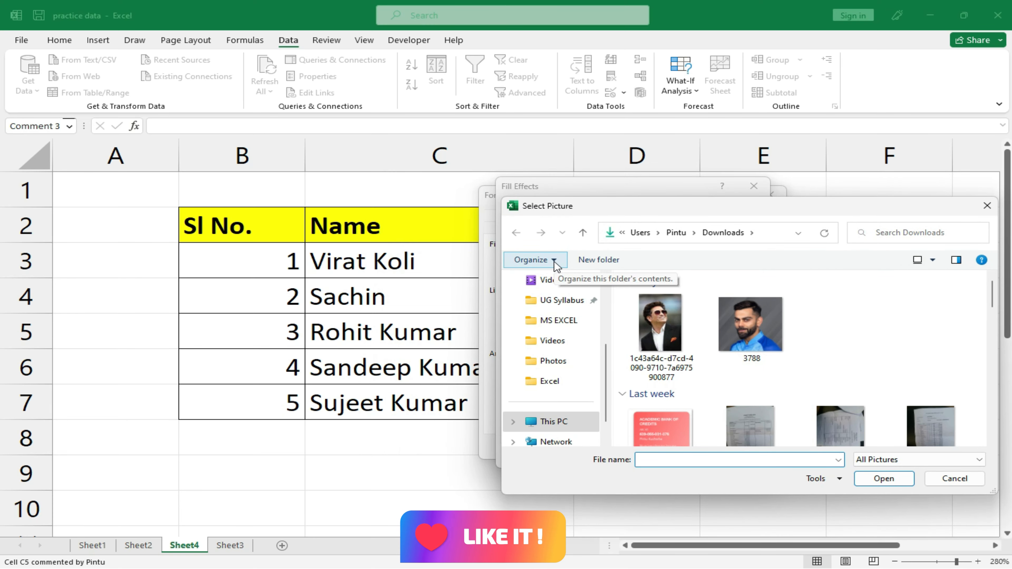
click(659, 323)
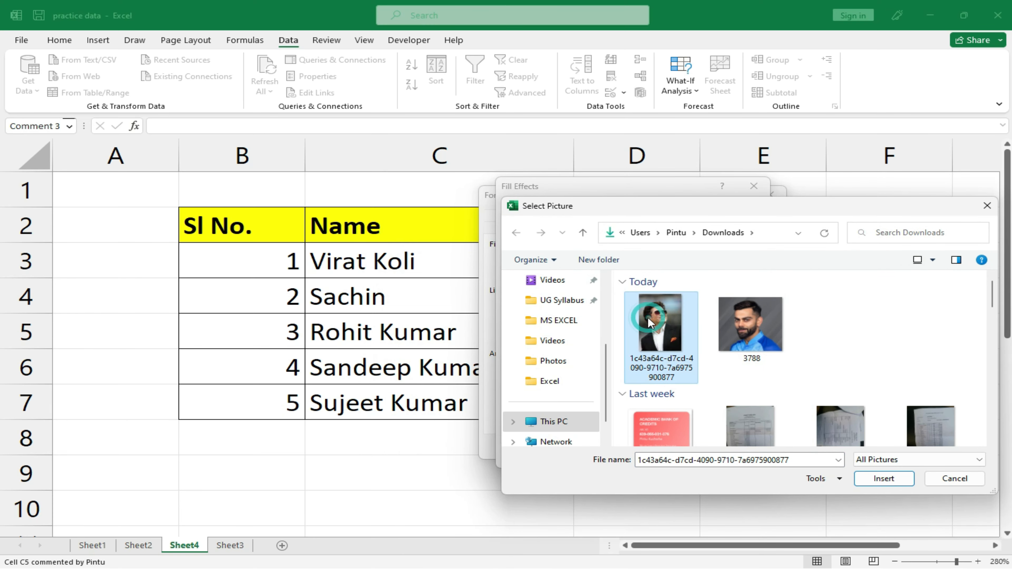
click(910, 480)
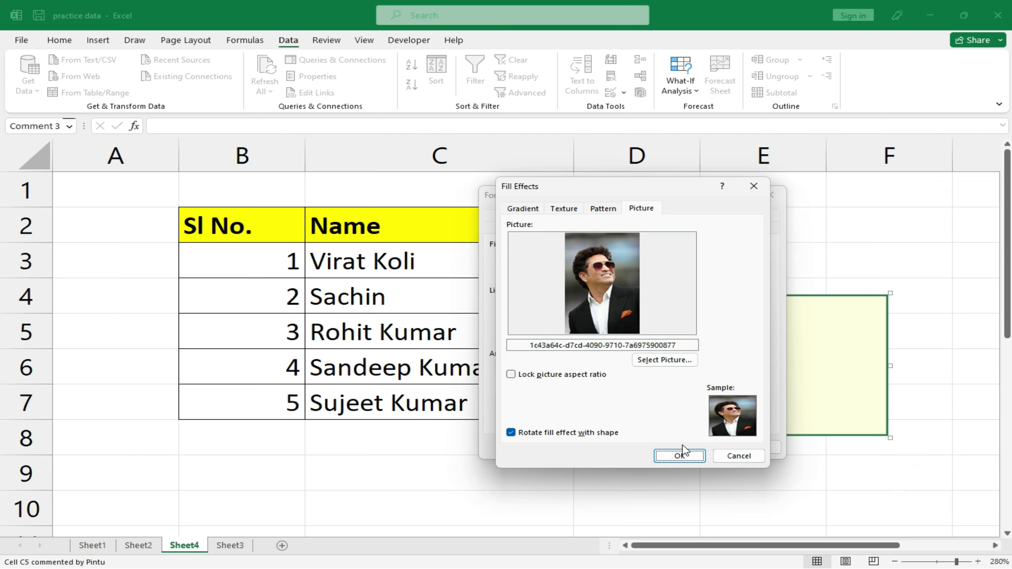
click(680, 456)
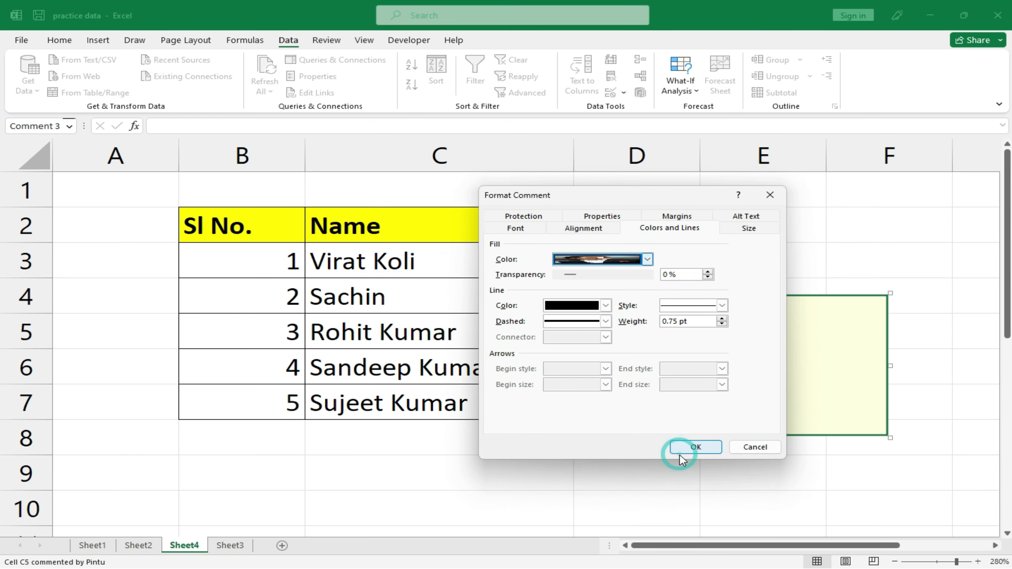
click(699, 449)
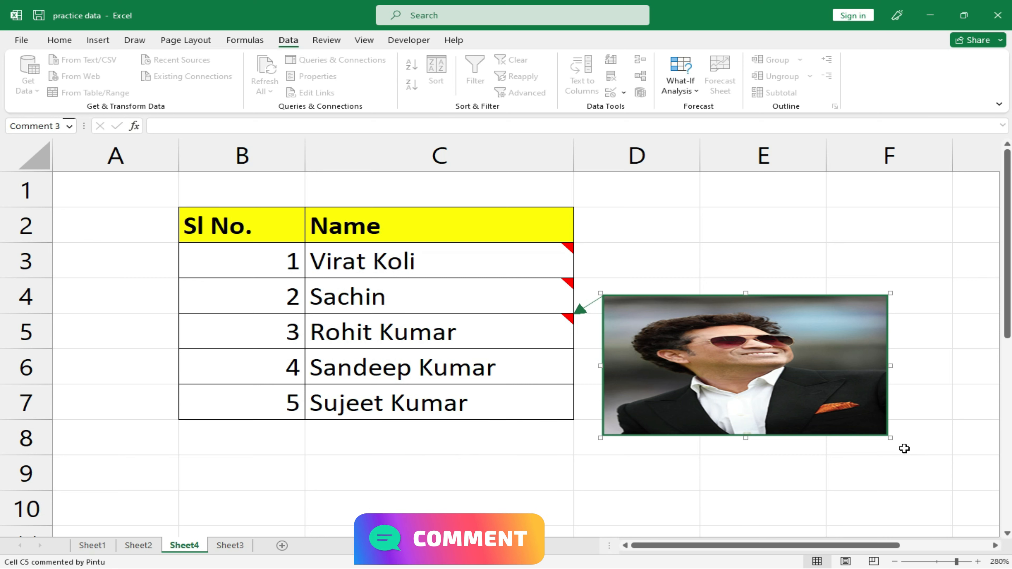
- Shrink the picture comment to fit within column D beside rows 4 to 6, and check how it displays for C5
drag(892, 439, 678, 381)
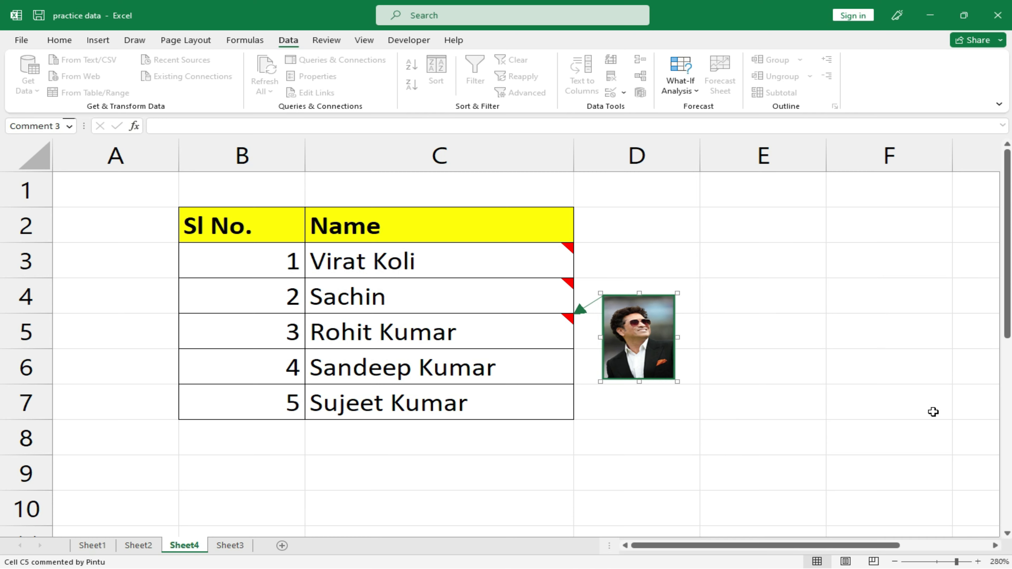
click(919, 413)
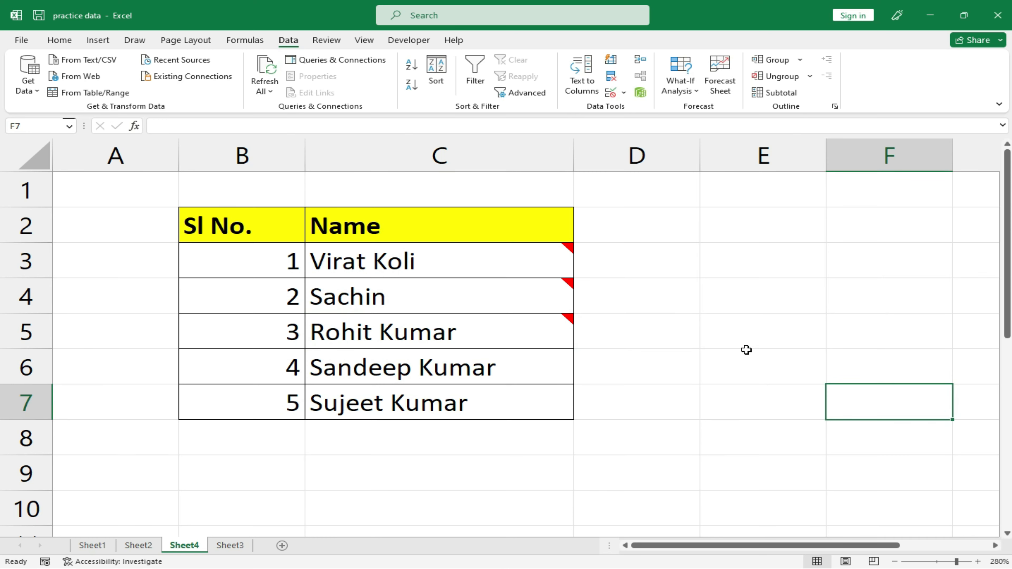
mouse_move(462, 336)
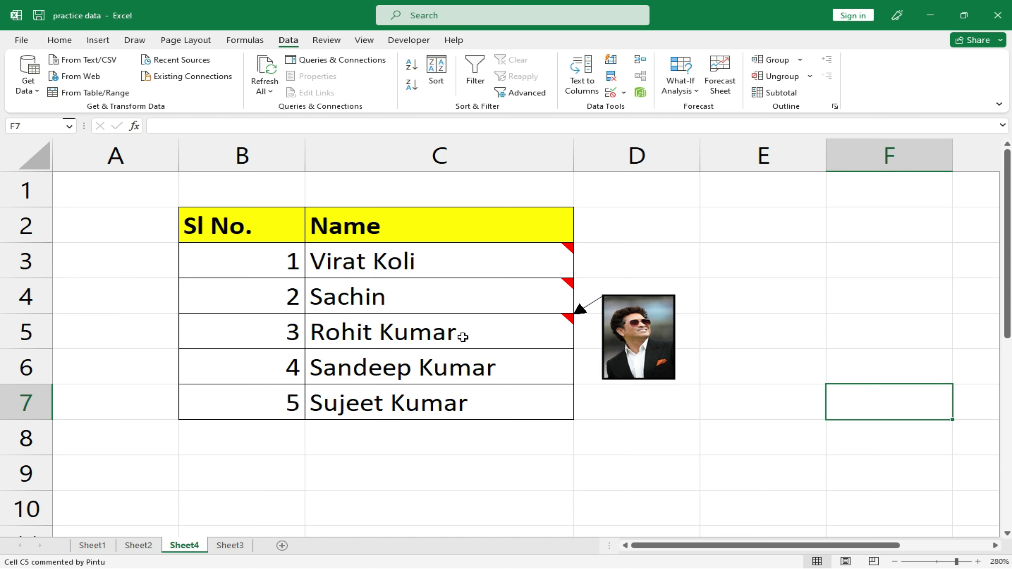
- Delete the picture comment from name cell C5
click(466, 334)
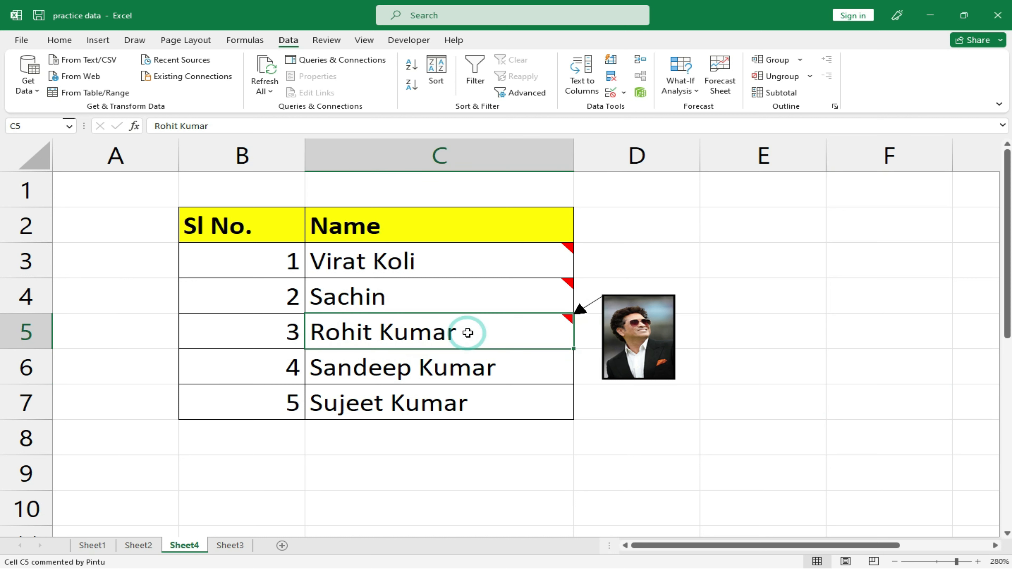
right_click(467, 332)
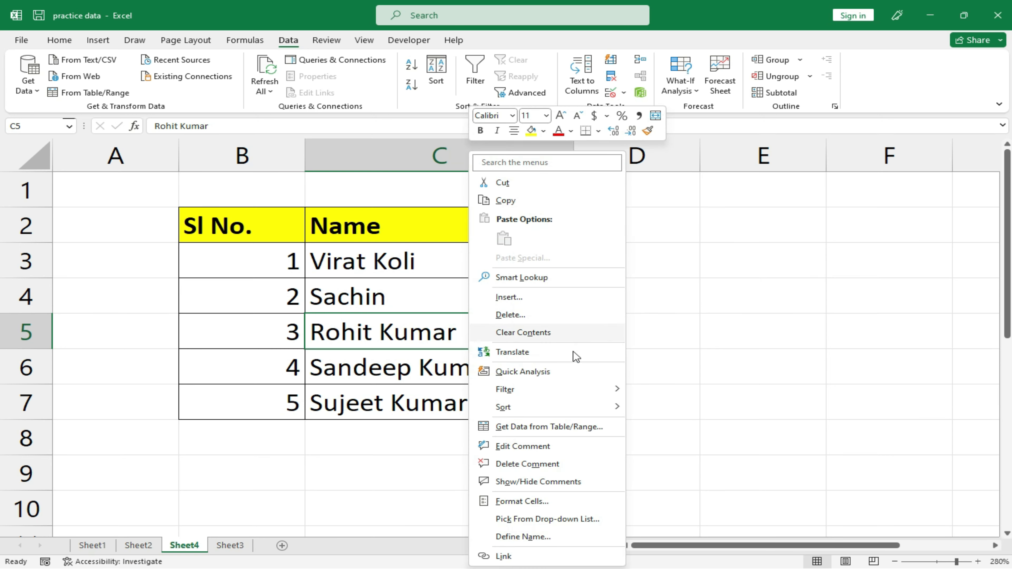
click(597, 465)
click(728, 372)
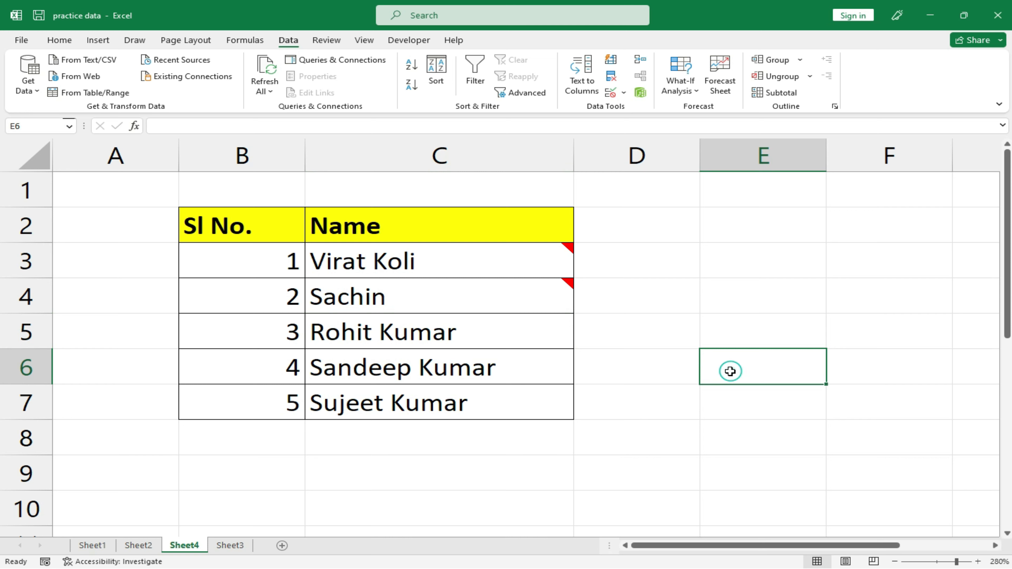
click(517, 336)
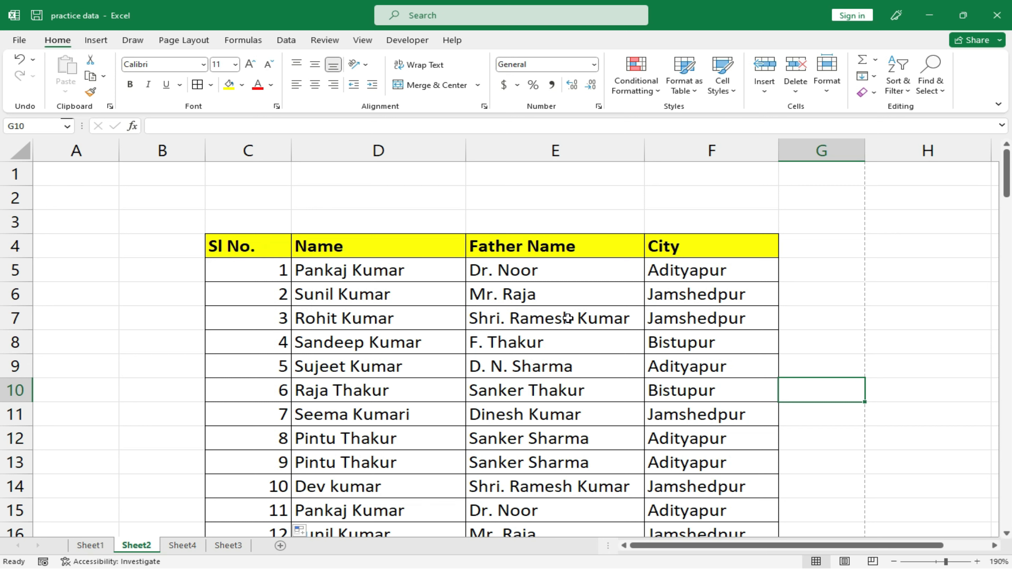
- Examine all three pages of the Sheet2 table in print preview, checking the column headings on each page
scroll(700, 420, down, 3)
scroll(699, 422, up, 2)
scroll(699, 422, up, 1)
key(ctrl+p)
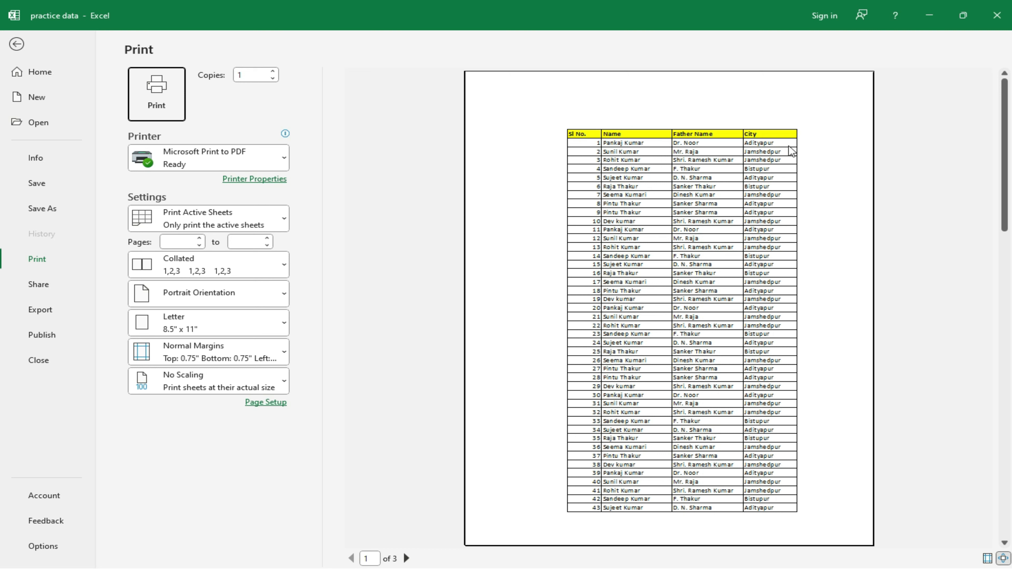
click(406, 558)
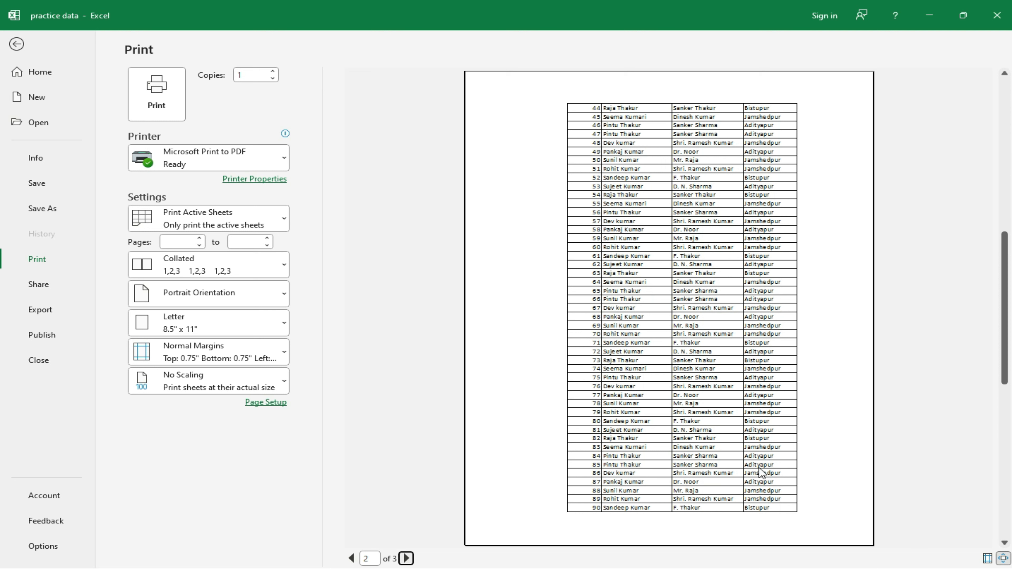
click(350, 558)
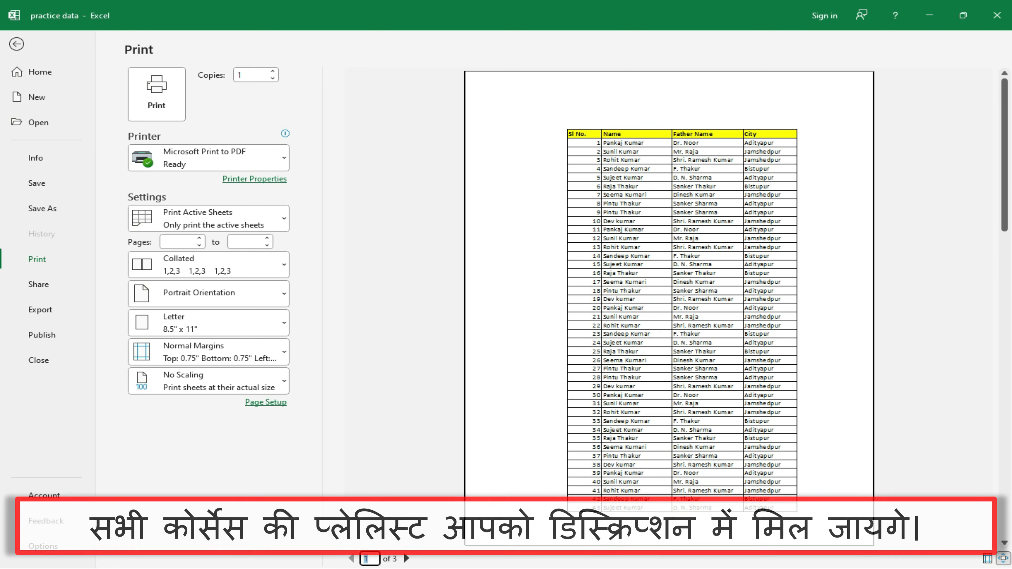
scroll(783, 251, down, 2)
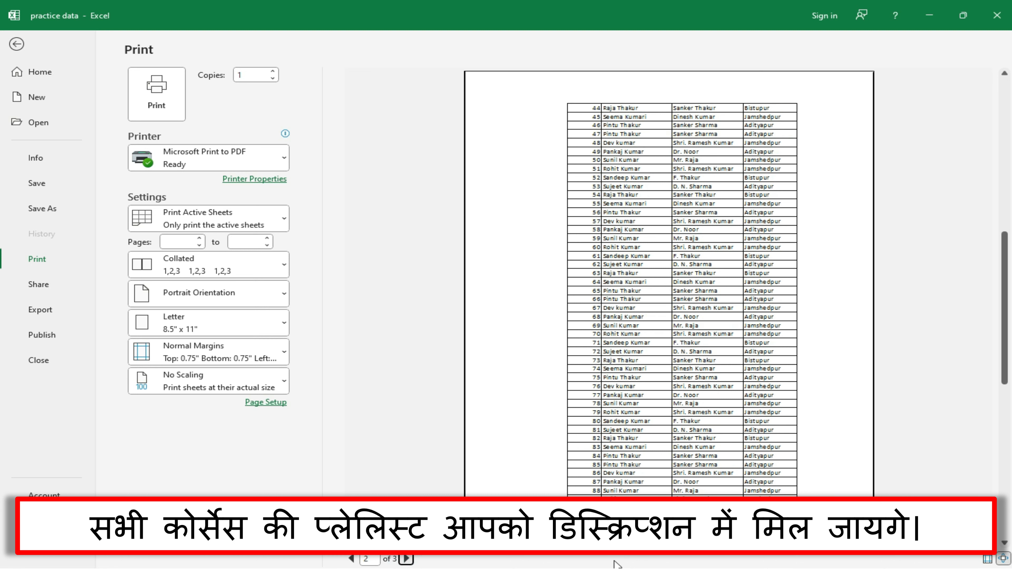
click(407, 558)
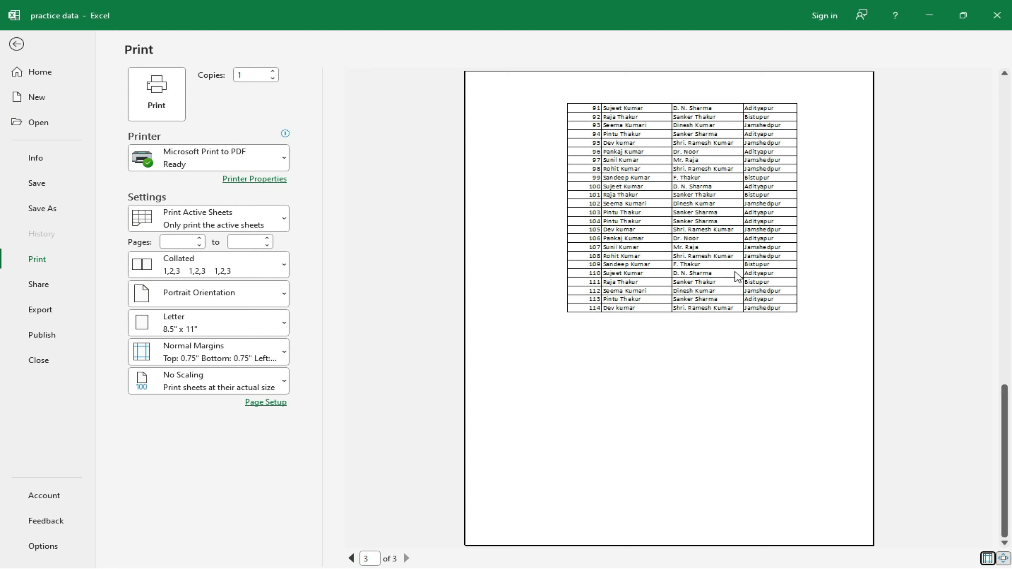
click(21, 45)
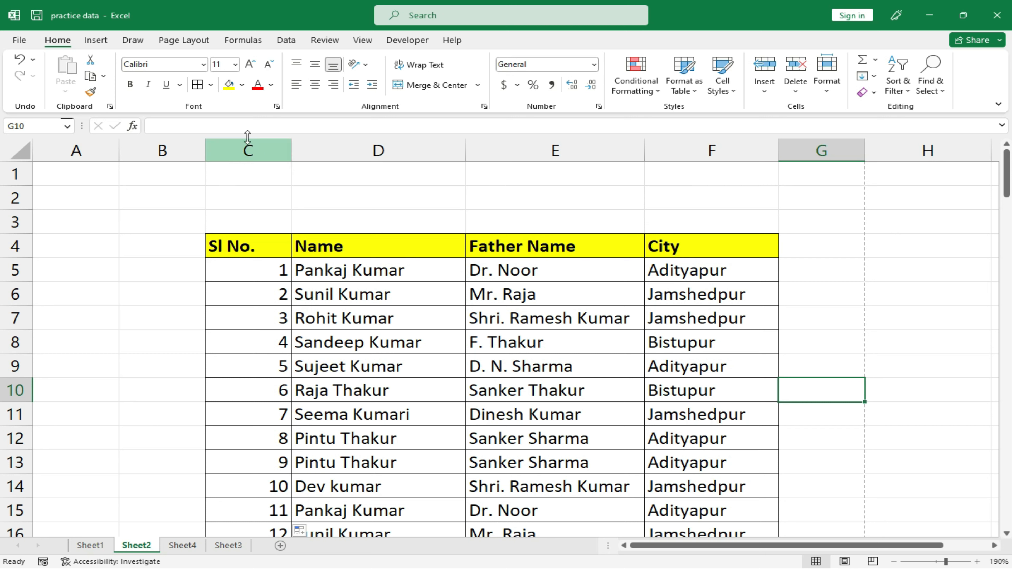
- Set header row 4 ($4:$4) of Sheet2 as the print title row repeated at the top of every page
click(183, 40)
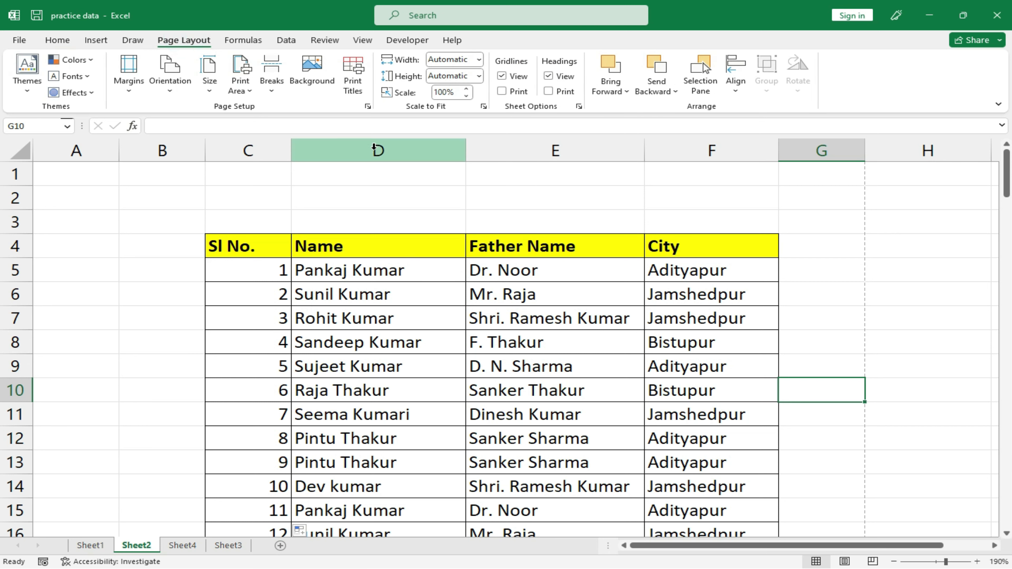
click(359, 88)
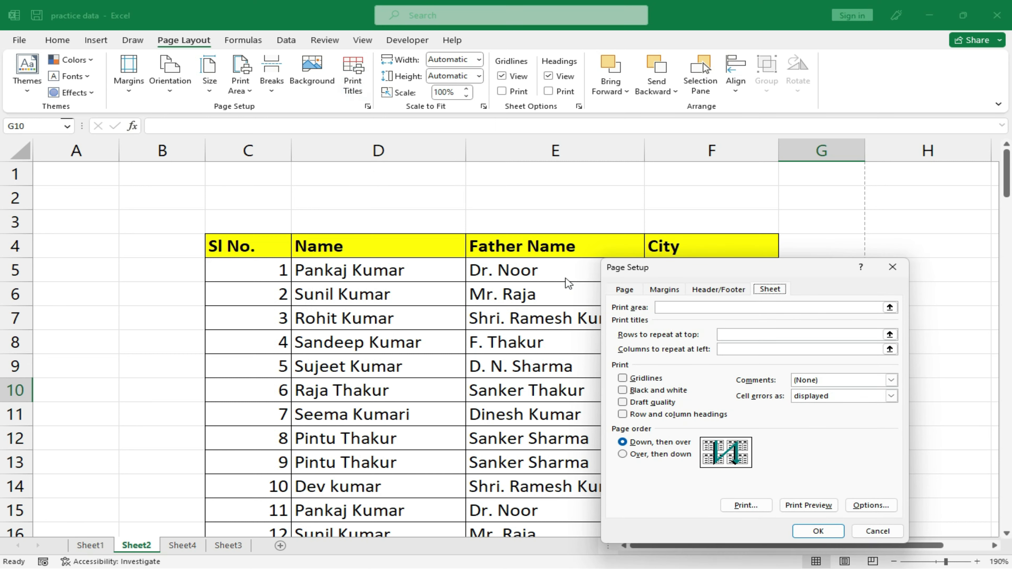
click(786, 336)
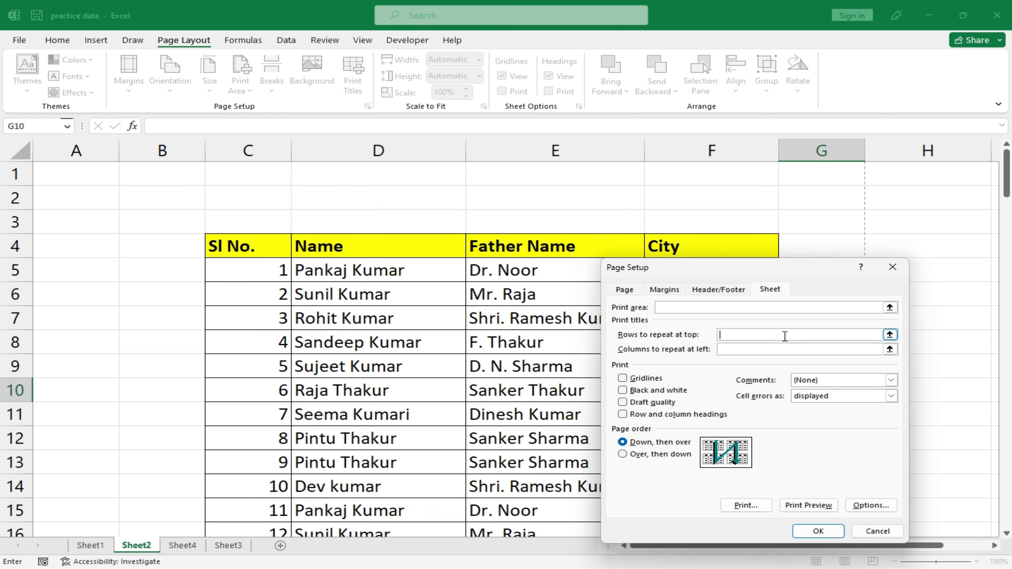
click(215, 246)
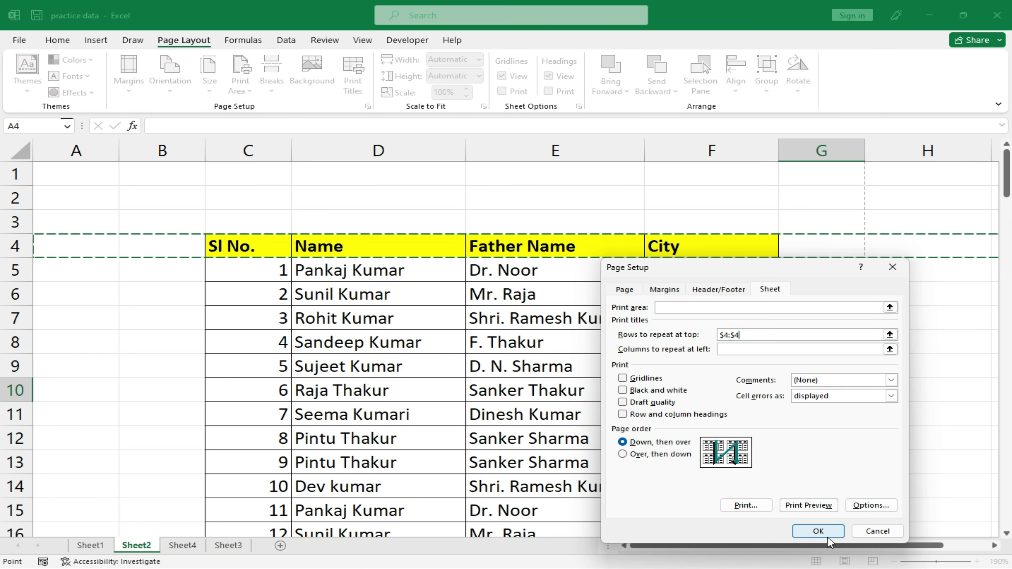
click(818, 534)
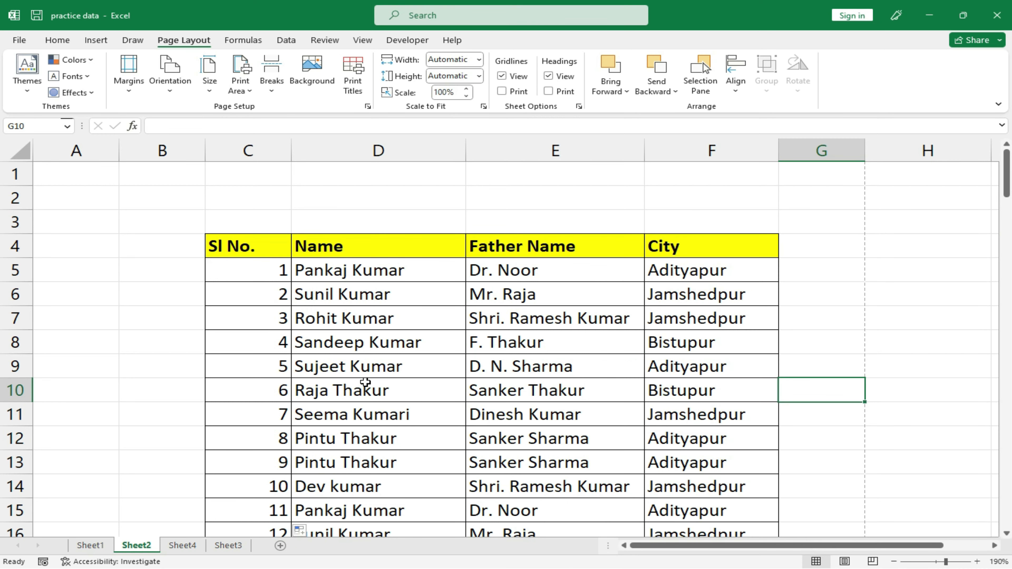
- Check the repeated header row on pages 1 to 3 of the Sheet2 print preview
key(ctrl+p)
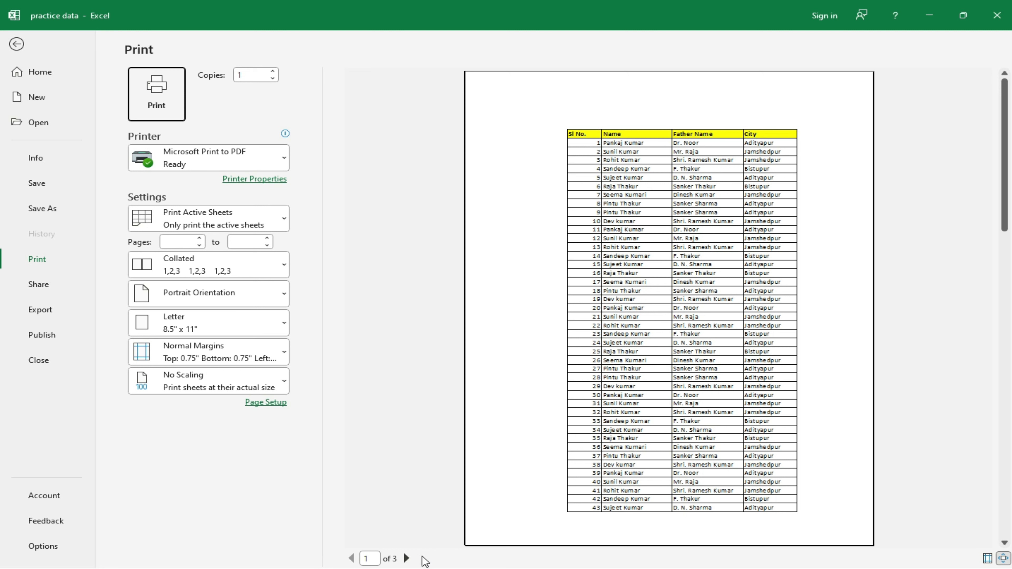
click(406, 558)
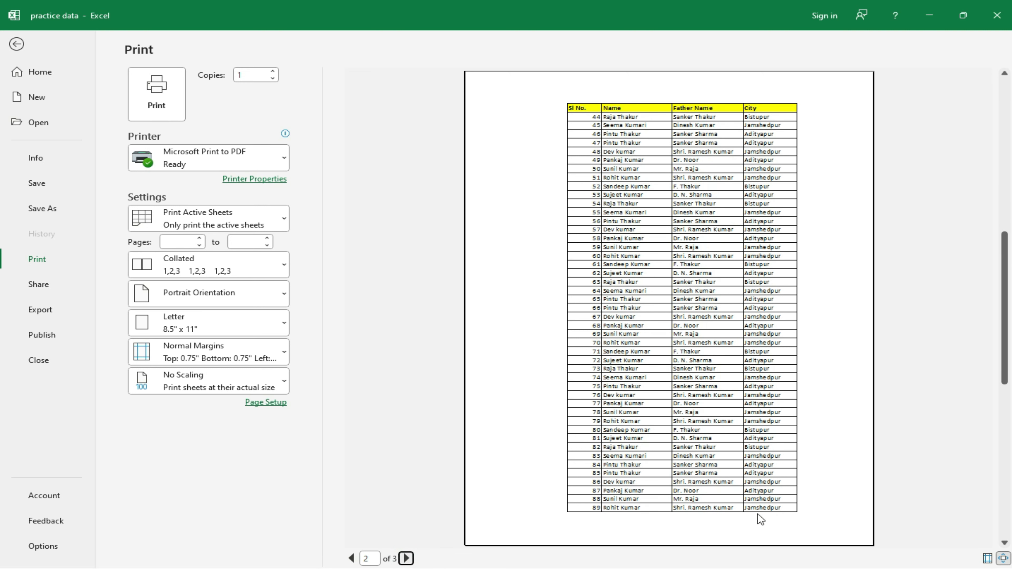
click(406, 559)
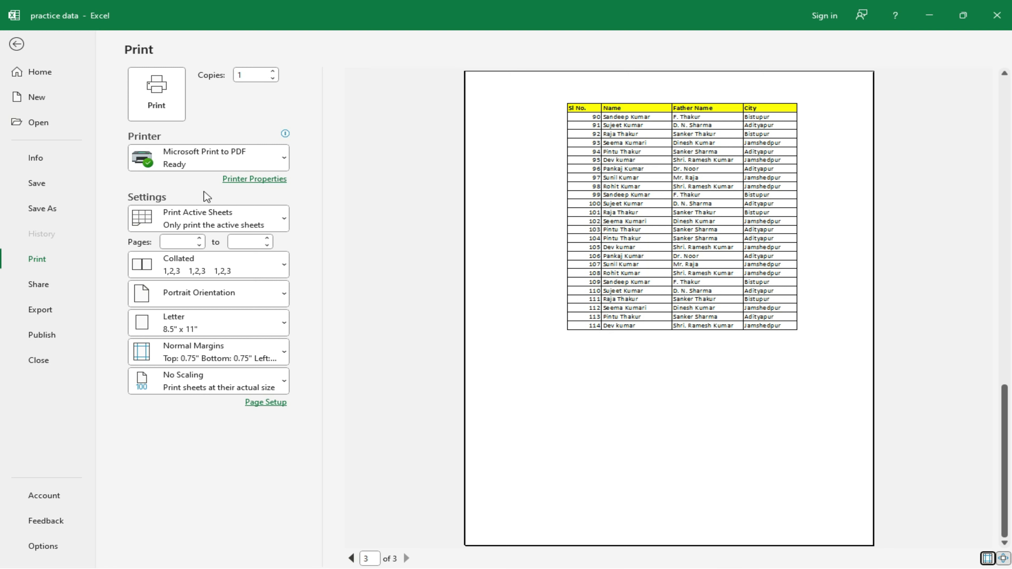
click(17, 44)
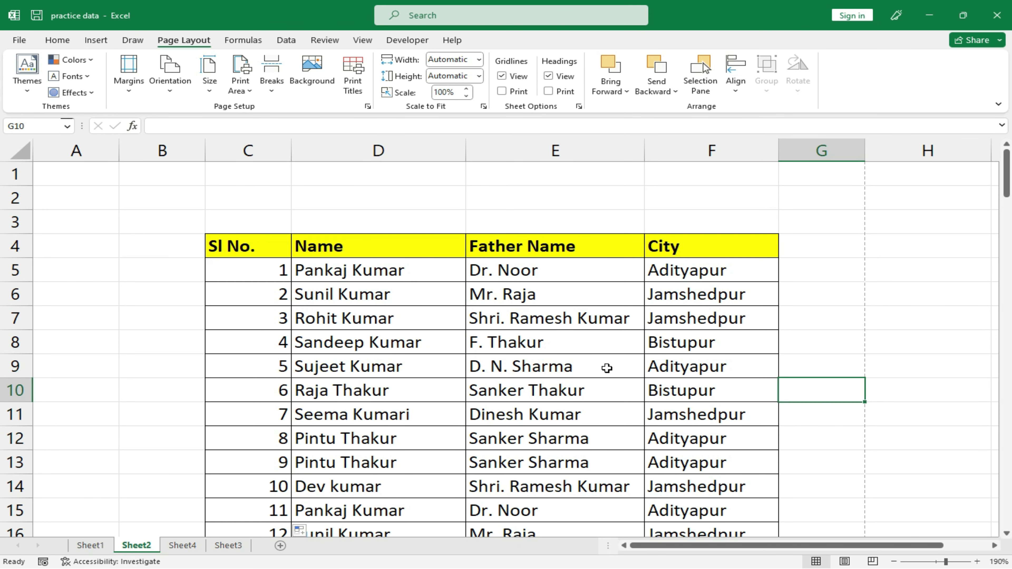